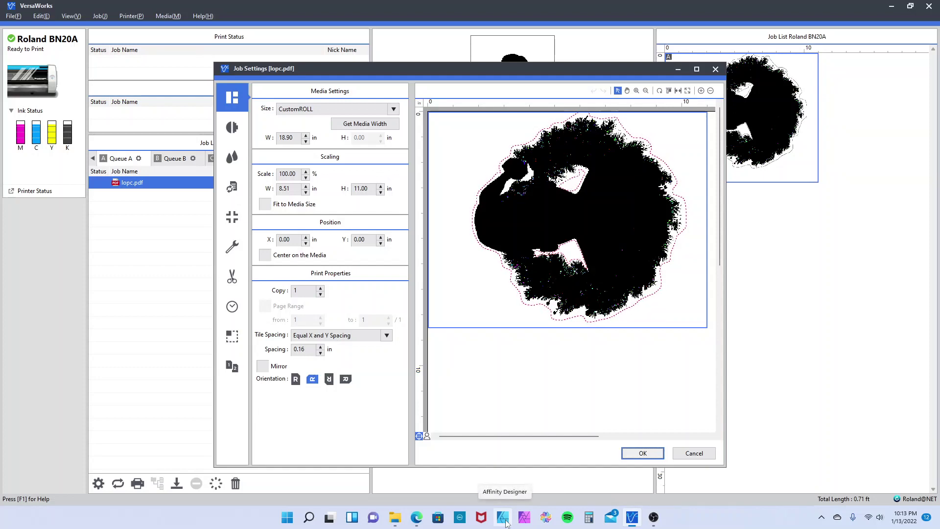
Switch to Affinity Designer and create a 20 × 20 in, 300 DPI document from the BN20A preset in portrait orientation
{"action": "left_click", "coordinate": [506, 523]}
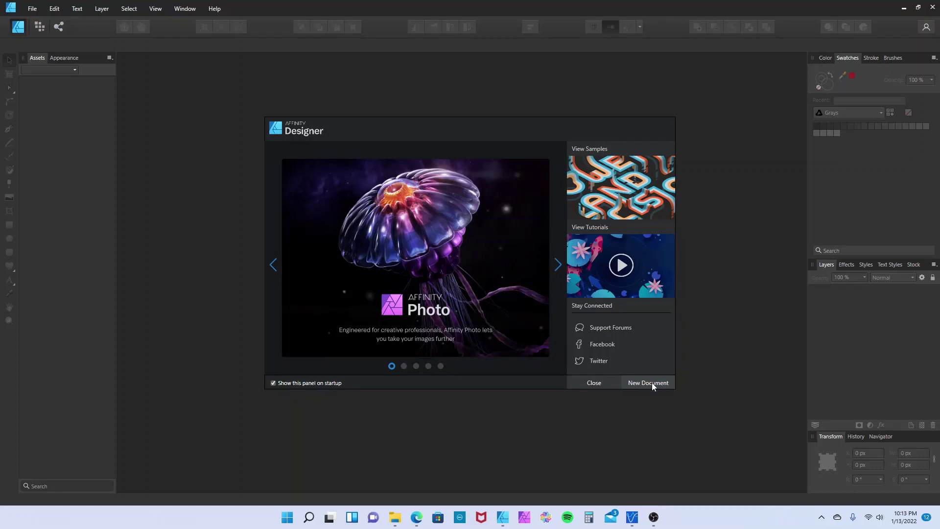
{"action": "left_click", "coordinate": [652, 386]}
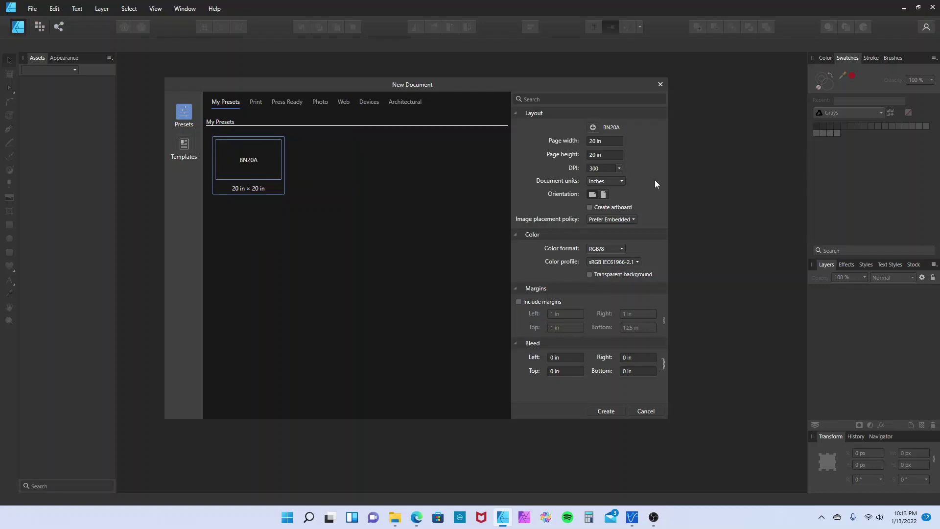
{"action": "left_click", "coordinate": [604, 195]}
{"action": "left_click", "coordinate": [612, 411]}
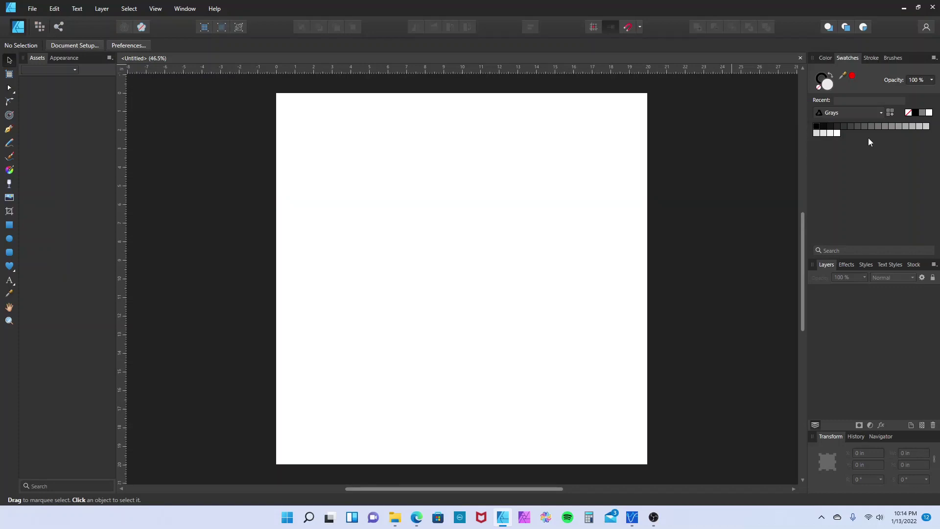
Start a new global color for the swatches and name it CutContour
{"action": "left_click", "coordinate": [828, 57]}
{"action": "left_click", "coordinate": [847, 57]}
{"action": "left_click", "coordinate": [933, 59]}
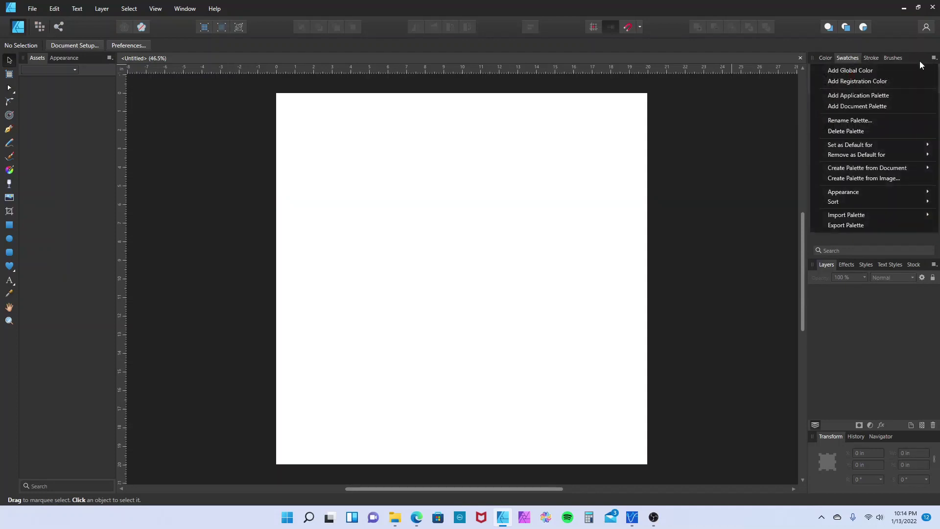
{"action": "left_click", "coordinate": [876, 70]}
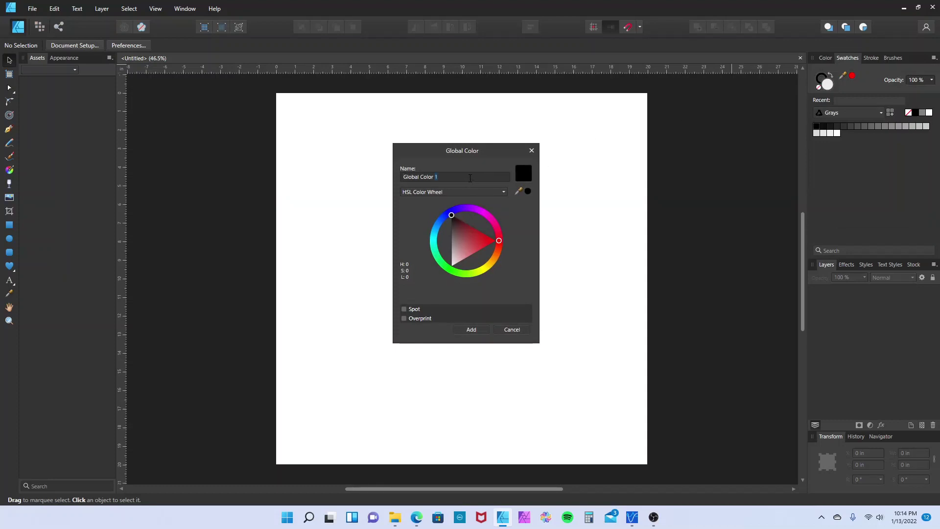
{"action": "left_click_drag", "start_coordinate": [470, 178], "coordinate": [392, 181]}
{"action": "type", "text": "cU"}
{"action": "key", "text": "BackSpace"}
{"action": "key", "text": "BackSpace"}
{"action": "type", "text": "CutContour"}
{"action": "key", "text": "BackSpace"}
Define CutContour in CMYK as C 0, M 100, Y 0, K 0, mark it as a spot color and add it
{"action": "left_click", "coordinate": [504, 192]}
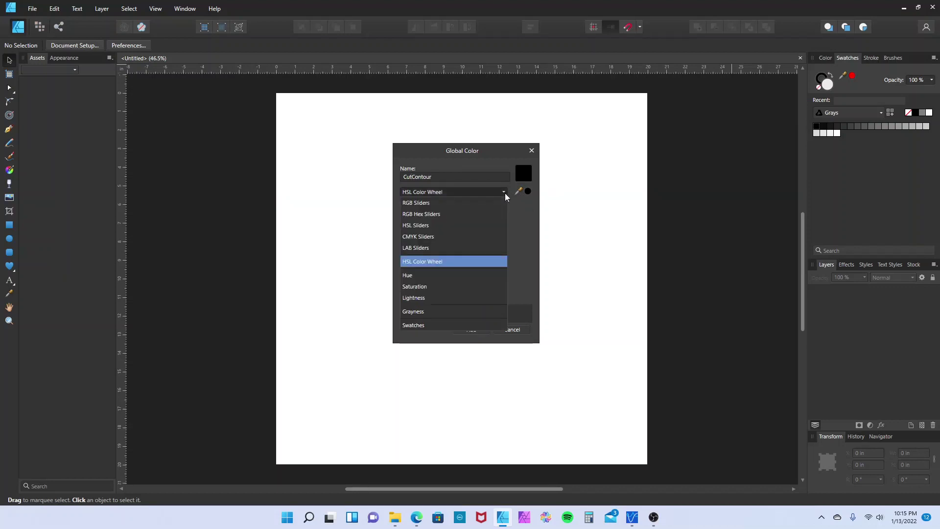
{"action": "left_click", "coordinate": [436, 237]}
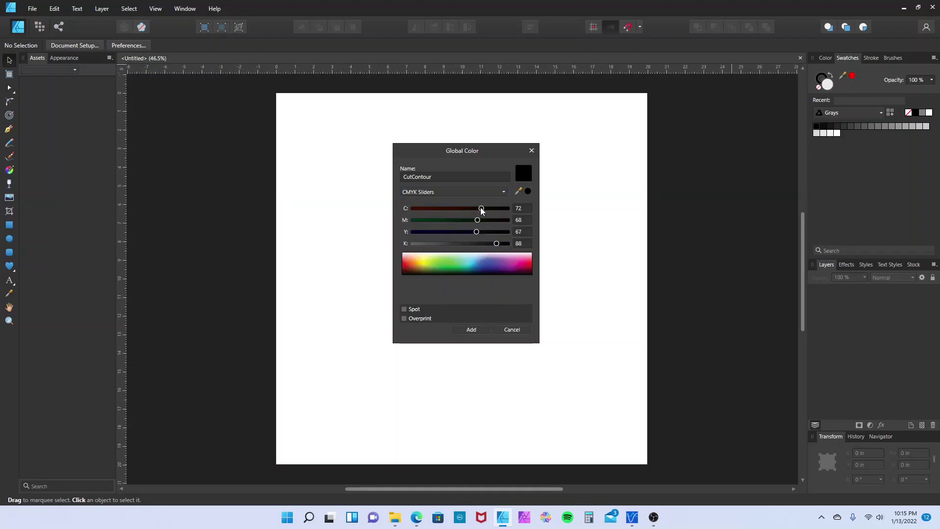
{"action": "left_click_drag", "start_coordinate": [481, 208], "coordinate": [390, 210]}
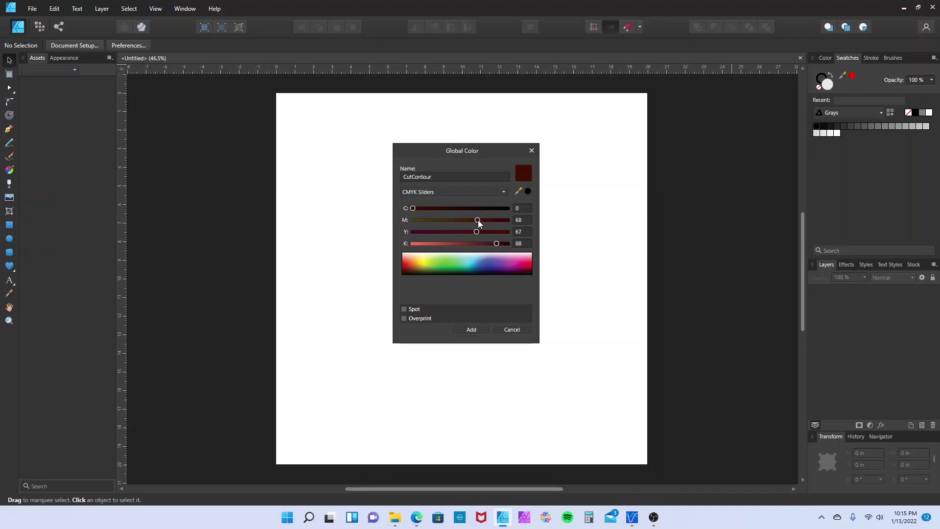
{"action": "left_click_drag", "start_coordinate": [478, 220], "coordinate": [533, 222]}
{"action": "left_click_drag", "start_coordinate": [477, 232], "coordinate": [389, 237]}
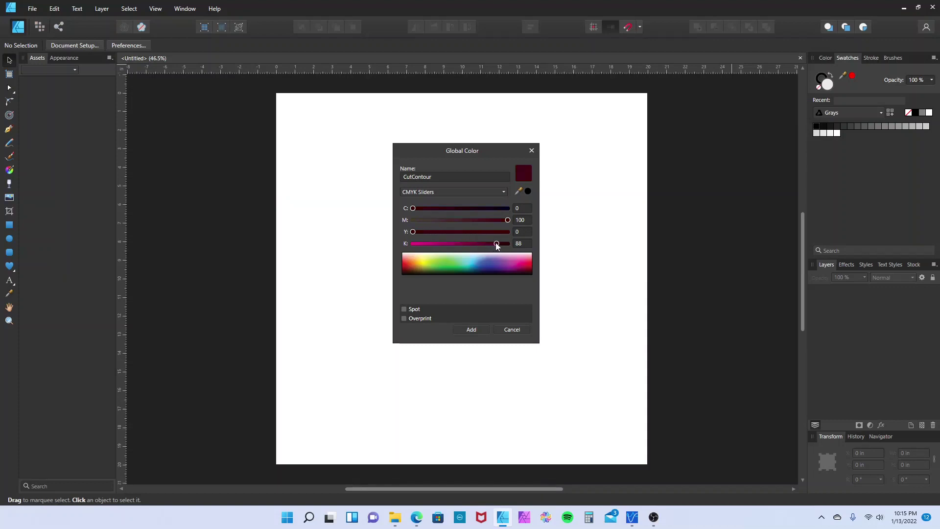
{"action": "left_click_drag", "start_coordinate": [496, 244], "coordinate": [361, 247]}
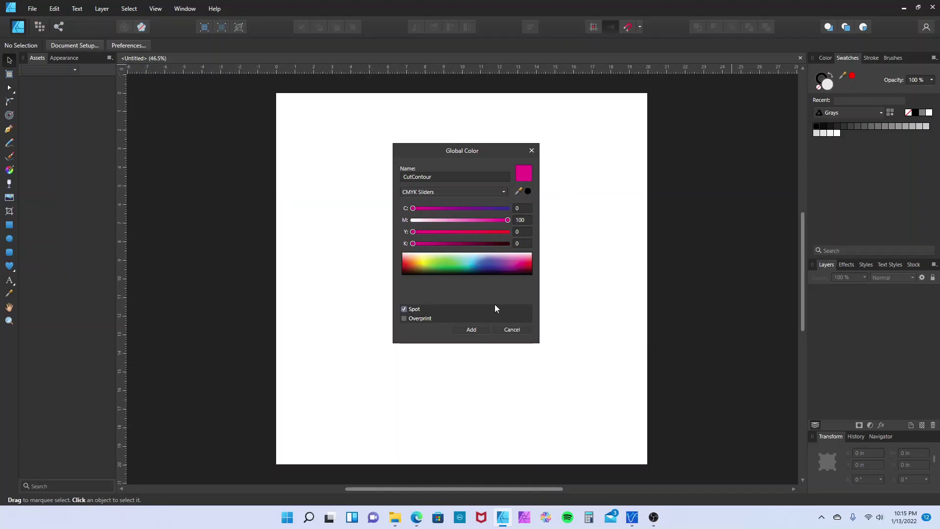
{"action": "left_click", "coordinate": [481, 331]}
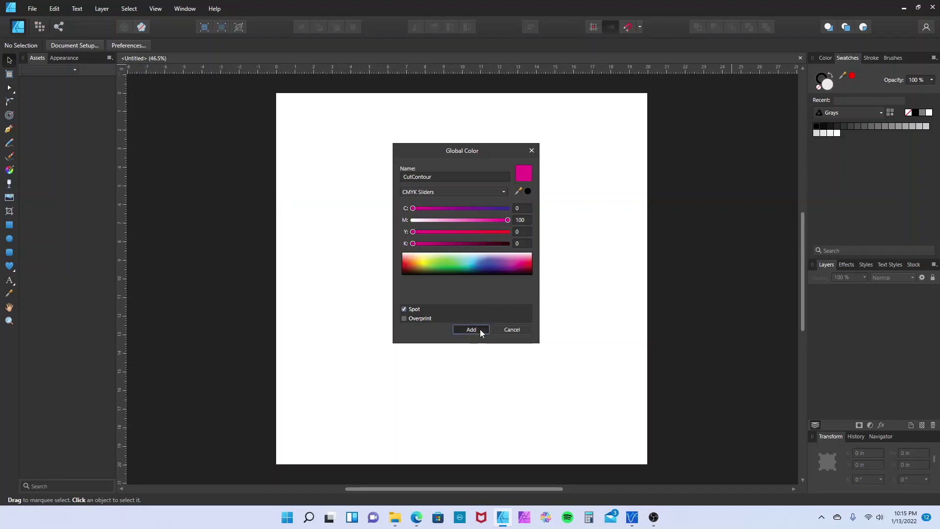
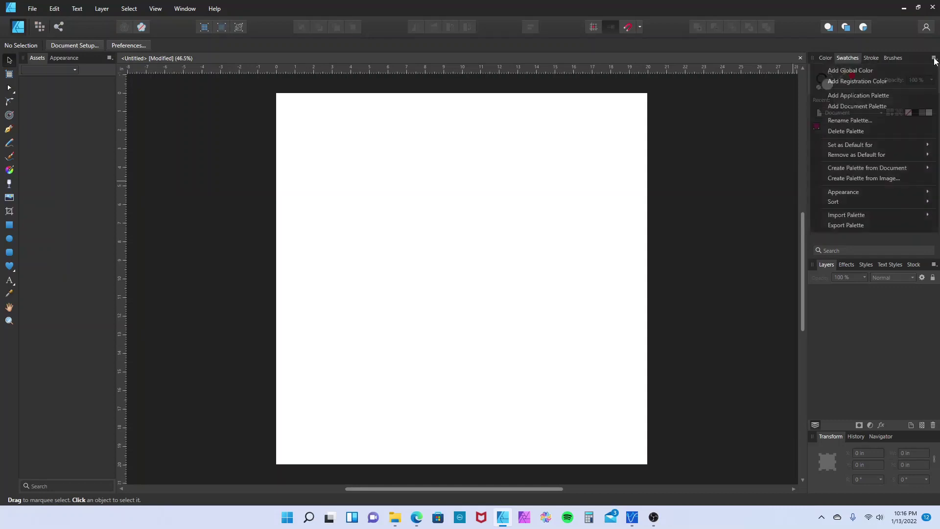
Rename the document's swatch palette to VWBN20A
{"action": "left_click", "coordinate": [856, 121]}
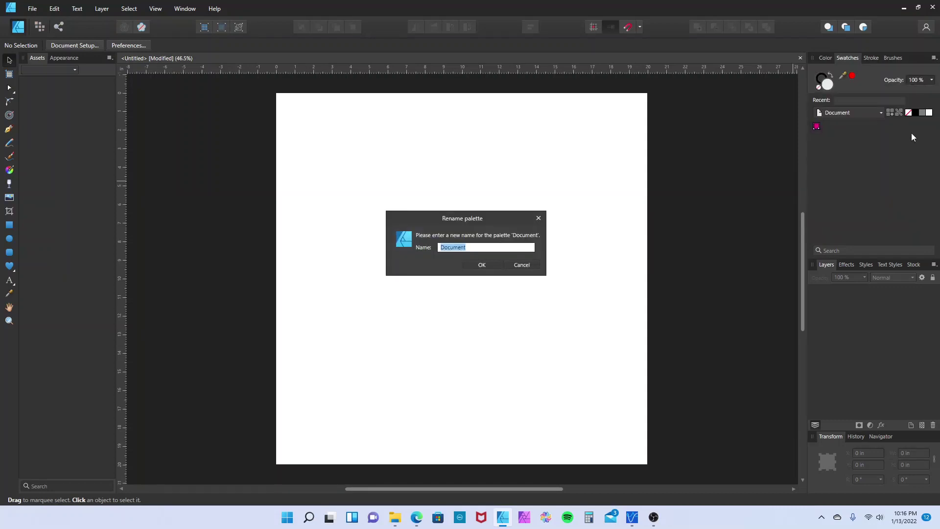
{"action": "type", "text": "VWBN20A"}
{"action": "left_click", "coordinate": [494, 265]}
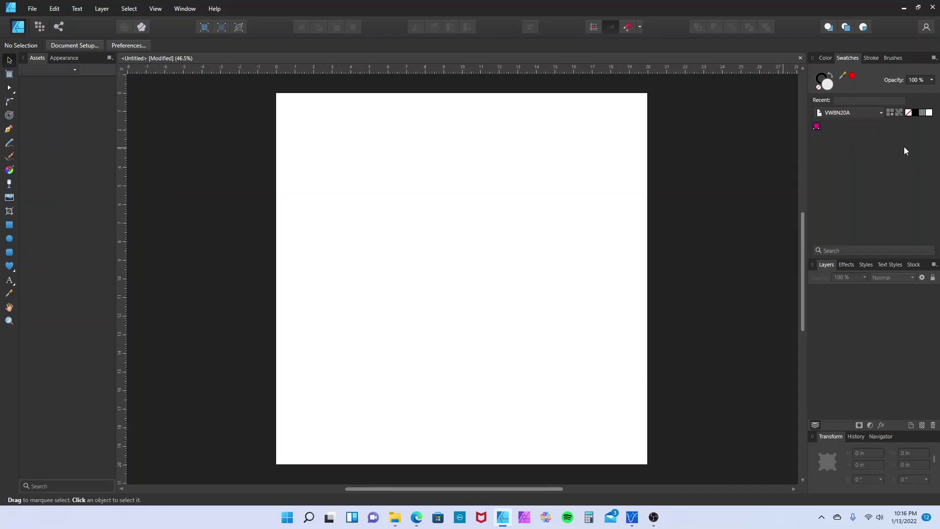
Export the VWBN20A palette as an AFPALETTE file into the Versa Works folder
{"action": "left_click", "coordinate": [933, 58]}
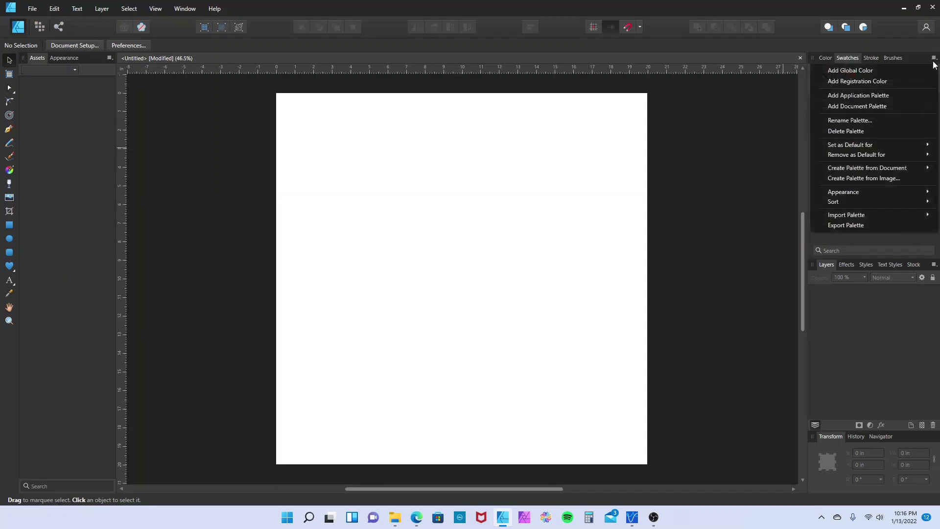
{"action": "left_click", "coordinate": [860, 225]}
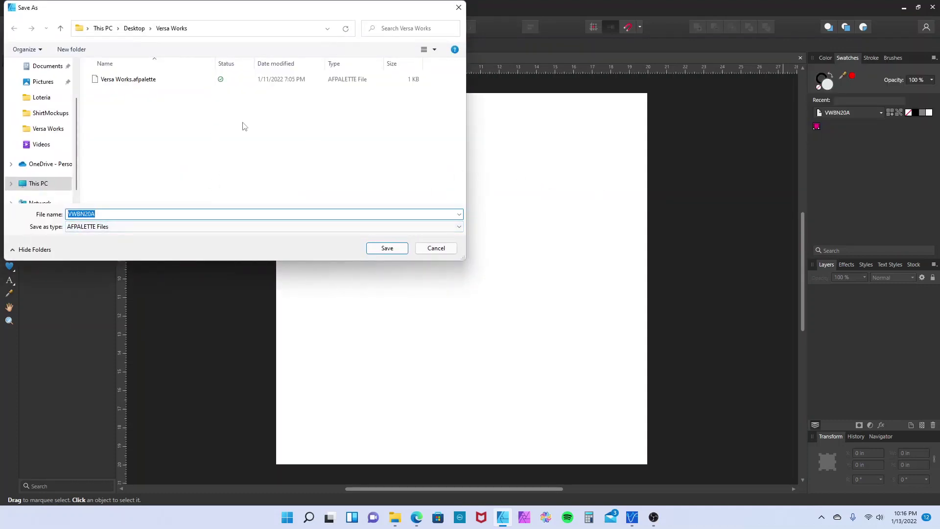
{"action": "left_click", "coordinate": [57, 130]}
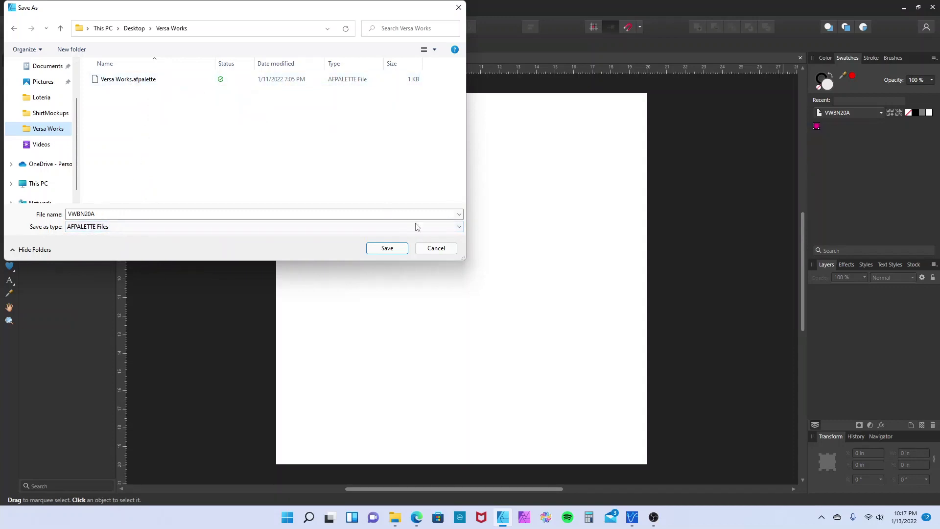
{"action": "left_click", "coordinate": [387, 248]}
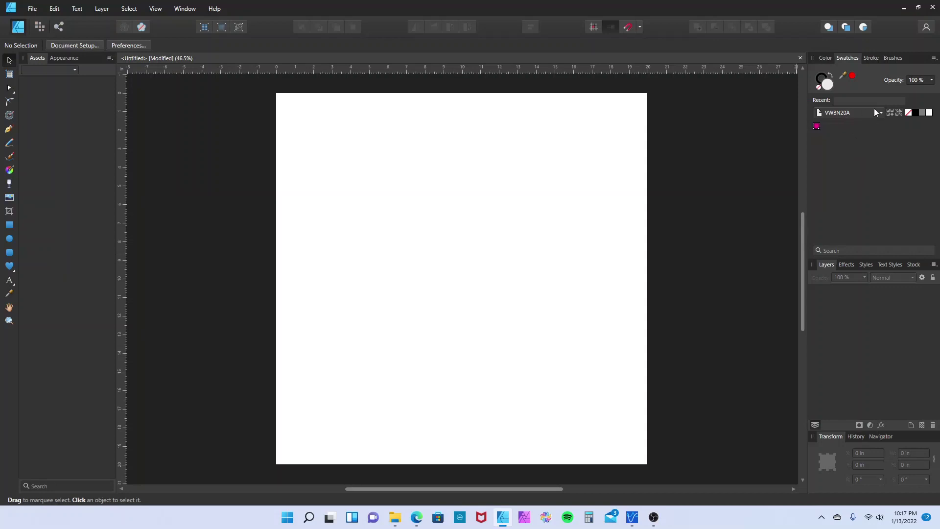
Delete the VWBN20A document palette and check the list of available palettes
{"action": "left_click", "coordinate": [933, 58]}
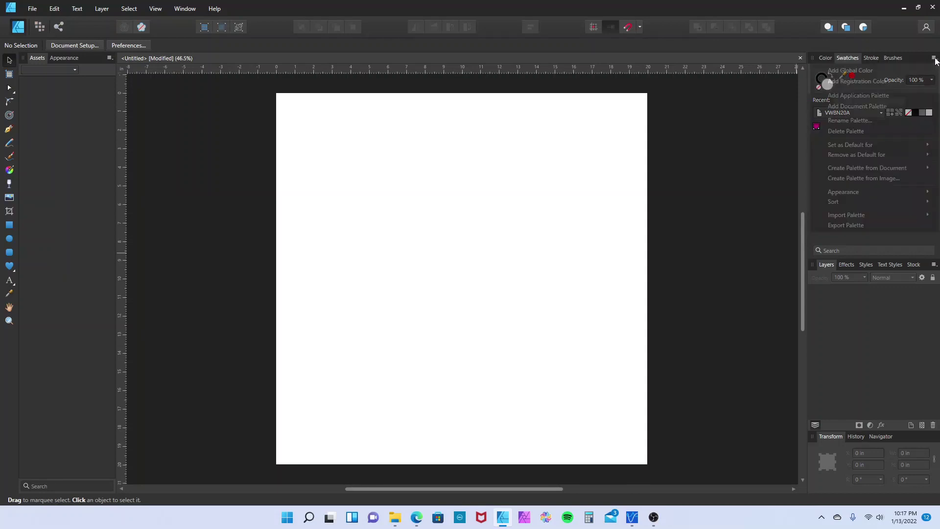
{"action": "left_click", "coordinate": [851, 130]}
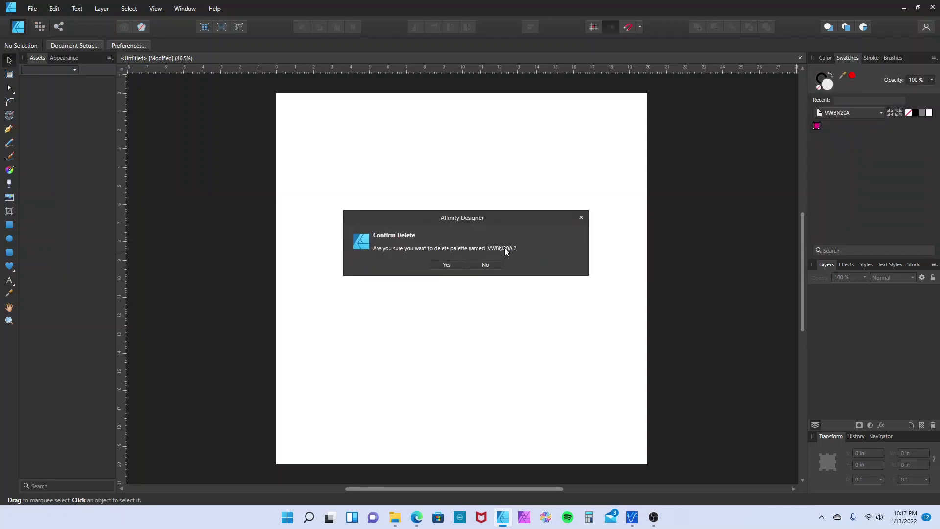
{"action": "left_click", "coordinate": [455, 265]}
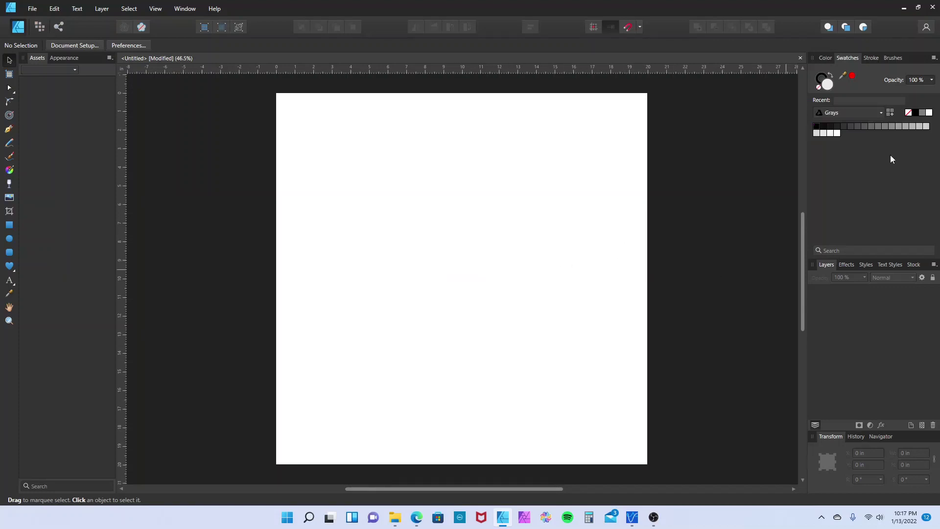
{"action": "left_click", "coordinate": [869, 114]}
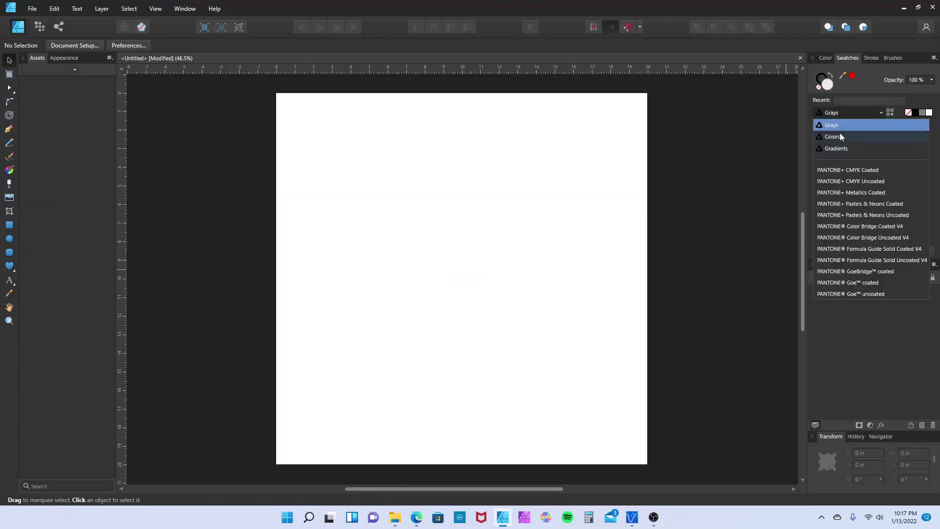
{"action": "left_click", "coordinate": [763, 173]}
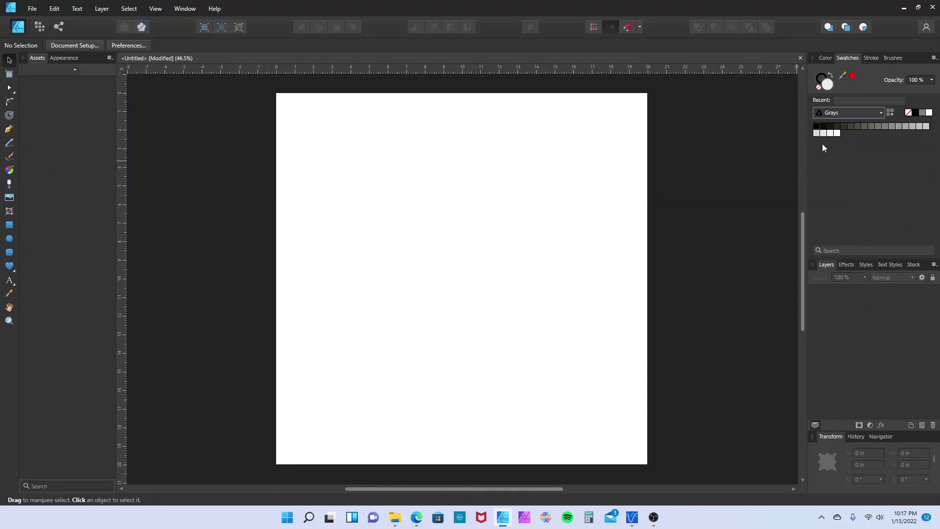
Import VWBN20A.afpalette from the Versa Works folder as an application palette
{"action": "left_click", "coordinate": [934, 58]}
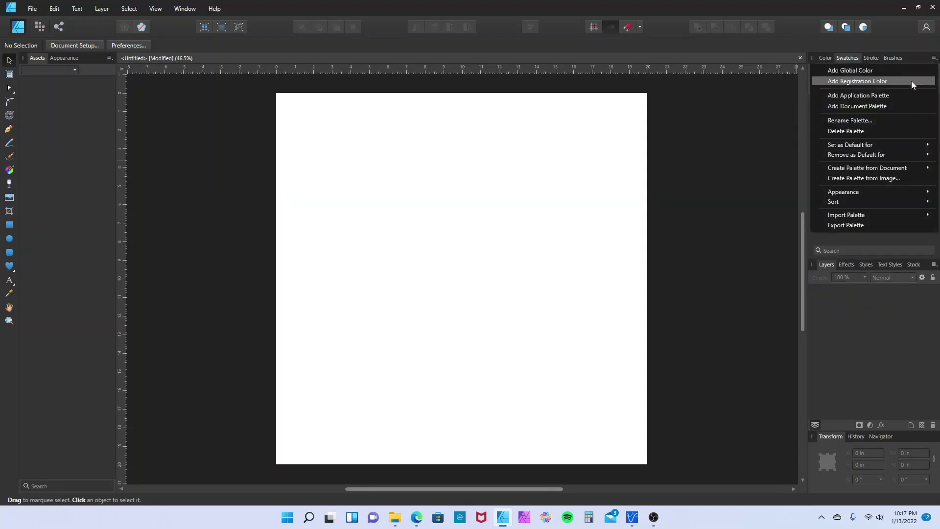
{"action": "mouse_move", "coordinate": [867, 210]}
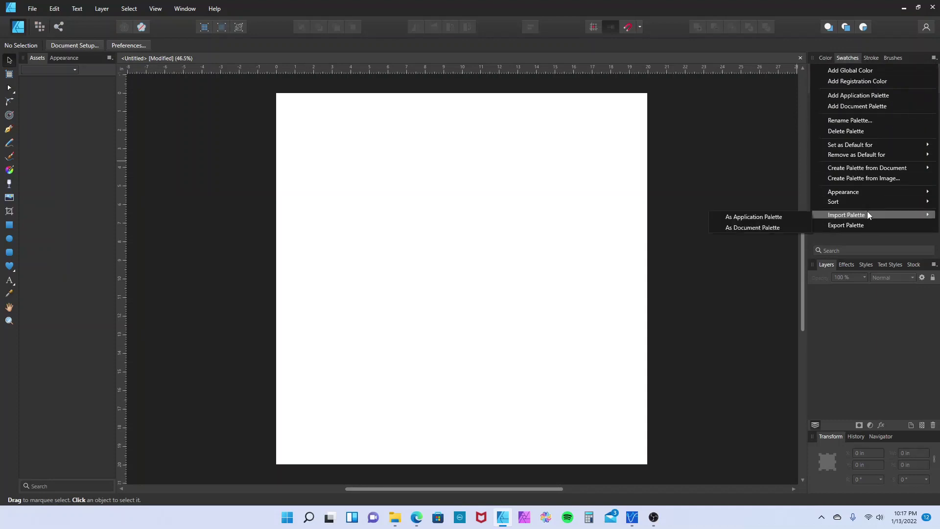
{"action": "left_click", "coordinate": [763, 219]}
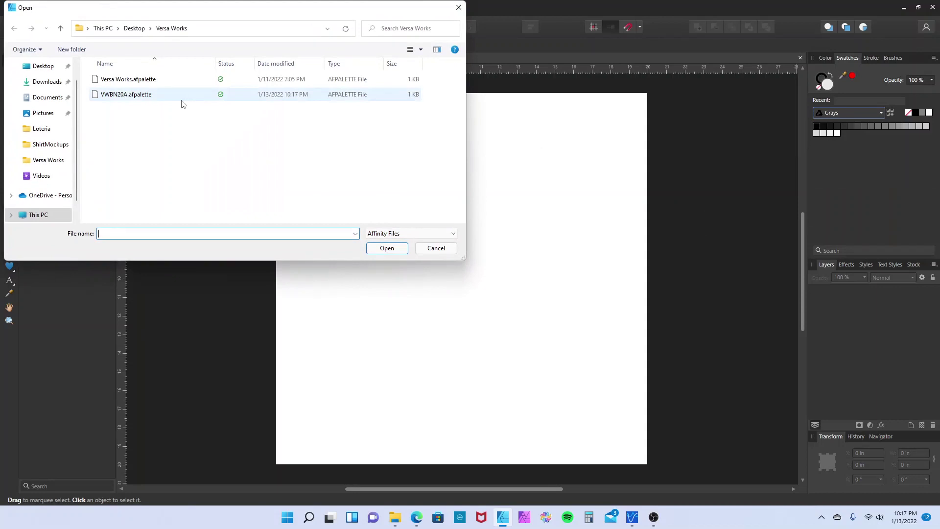
{"action": "left_click", "coordinate": [135, 98]}
{"action": "double_click", "coordinate": [135, 97]}
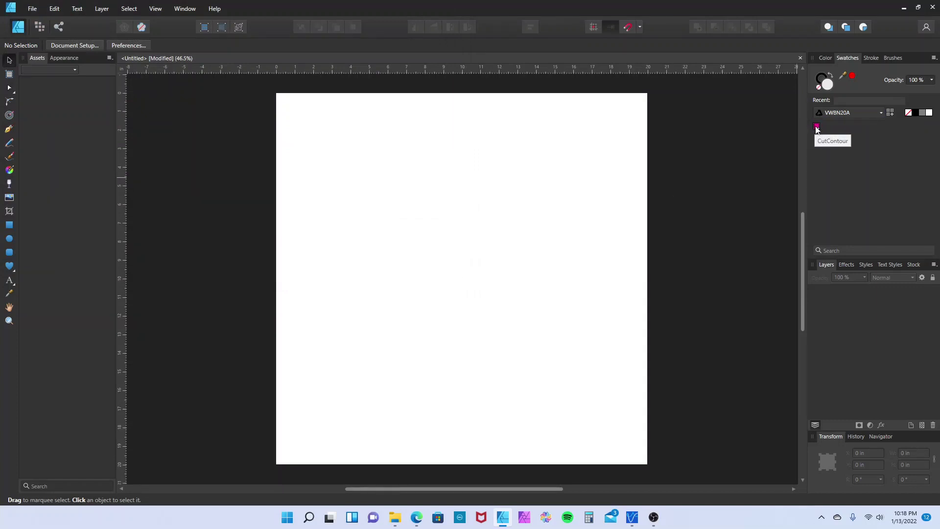
Close Affinity Designer without saving the untitled document and launch it again
{"action": "left_click", "coordinate": [933, 7]}
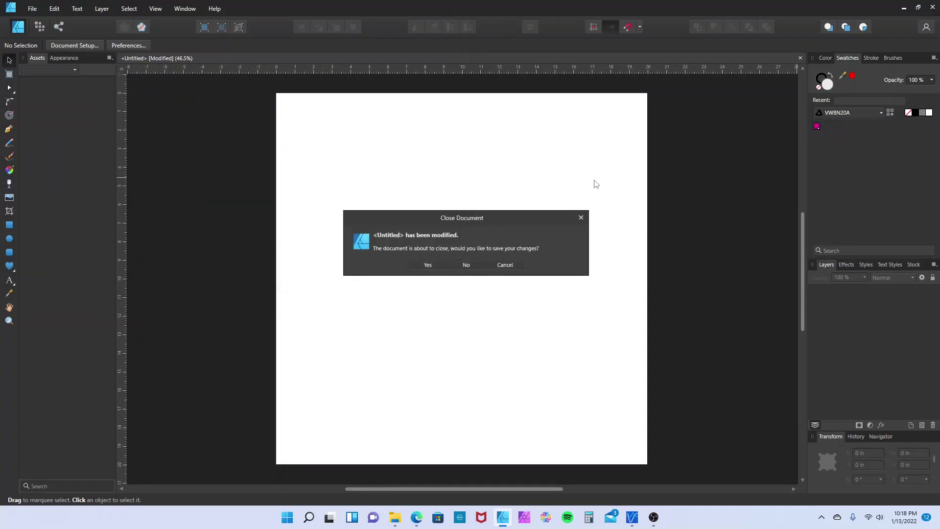
{"action": "left_click", "coordinate": [466, 265]}
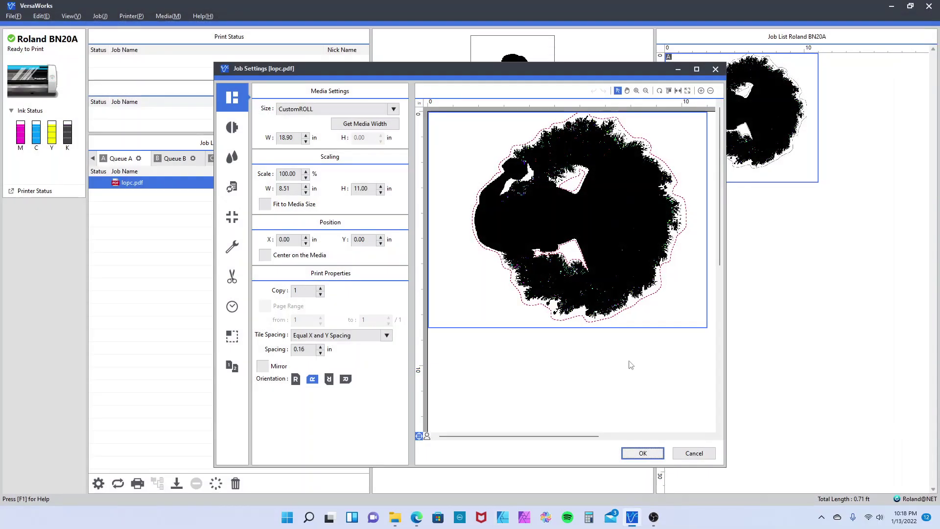
{"action": "left_click", "coordinate": [501, 517]}
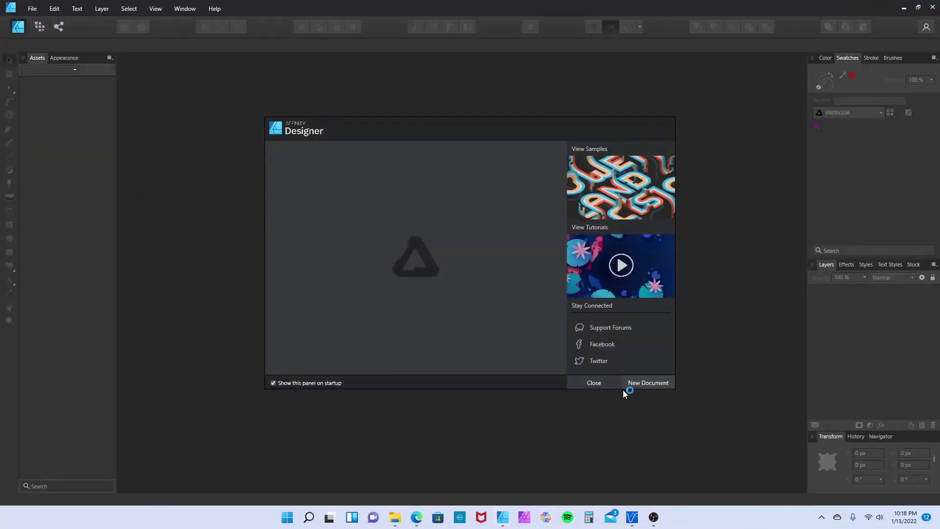
Create another 20 × 20 in document from the BN20A preset in portrait orientation
{"action": "left_click", "coordinate": [636, 383]}
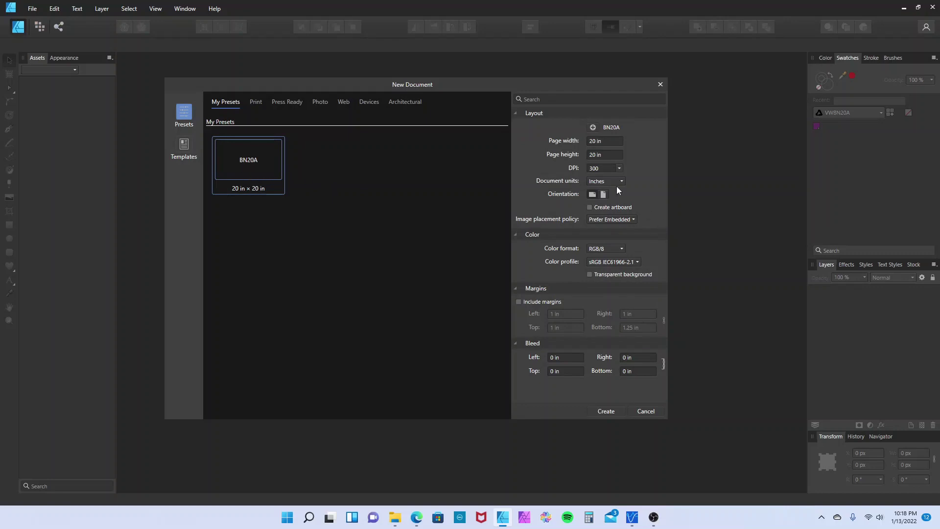
{"action": "left_click", "coordinate": [603, 195]}
{"action": "left_click", "coordinate": [613, 411]}
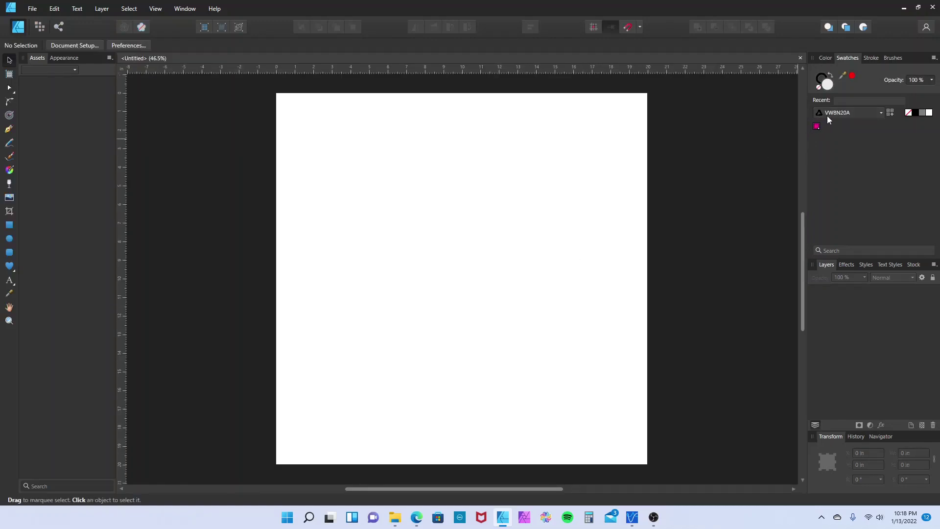
Examine the swatch palette list in the new document for the imported VWBN20A palette
{"action": "left_click", "coordinate": [870, 58]}
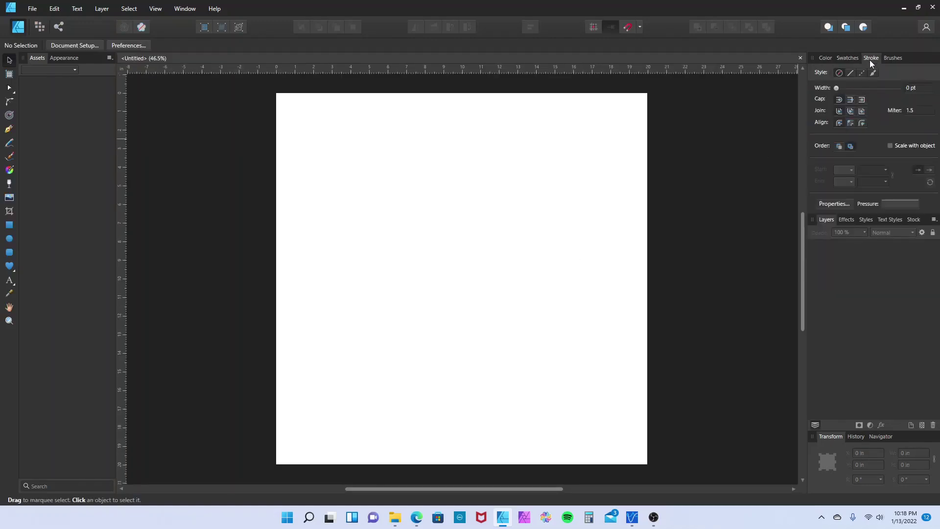
{"action": "left_click", "coordinate": [826, 57]}
{"action": "left_click", "coordinate": [848, 59]}
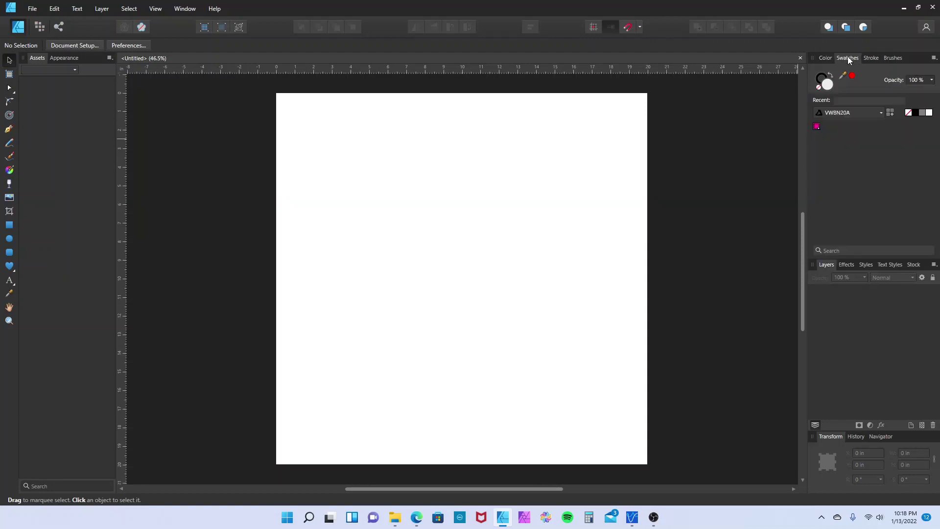
{"action": "left_click", "coordinate": [845, 115]}
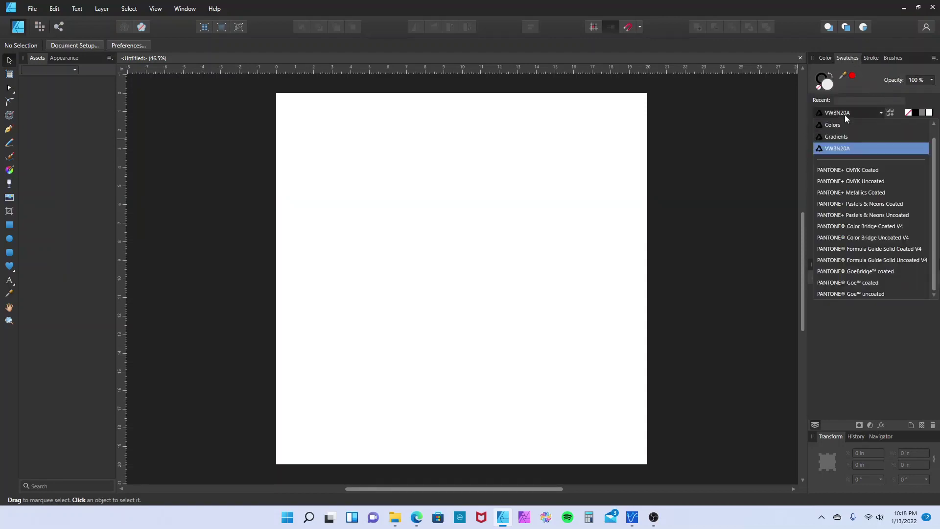
Switch the swatch palette to Colors and back to VWBN20A
{"action": "left_click", "coordinate": [839, 122]}
{"action": "left_click", "coordinate": [882, 112]}
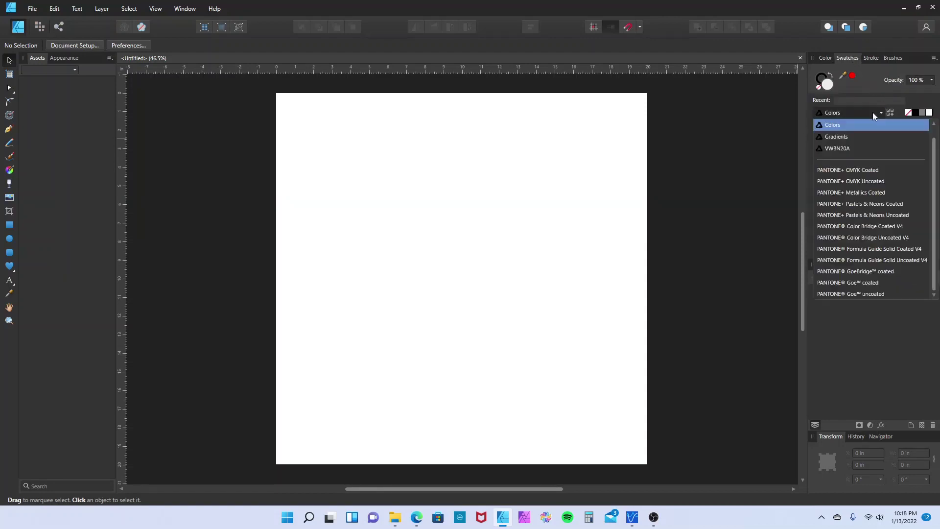
{"action": "left_click", "coordinate": [833, 142]}
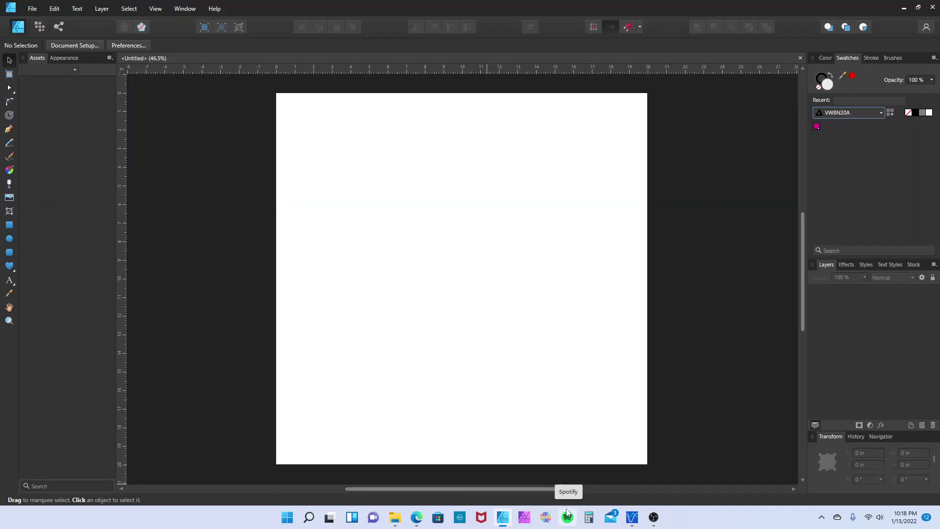
Place the DRIP and BADXMASBLACK images from the Versa Works folder into the document and return to Affinity Designer
{"action": "mouse_move", "coordinate": [656, 518]}
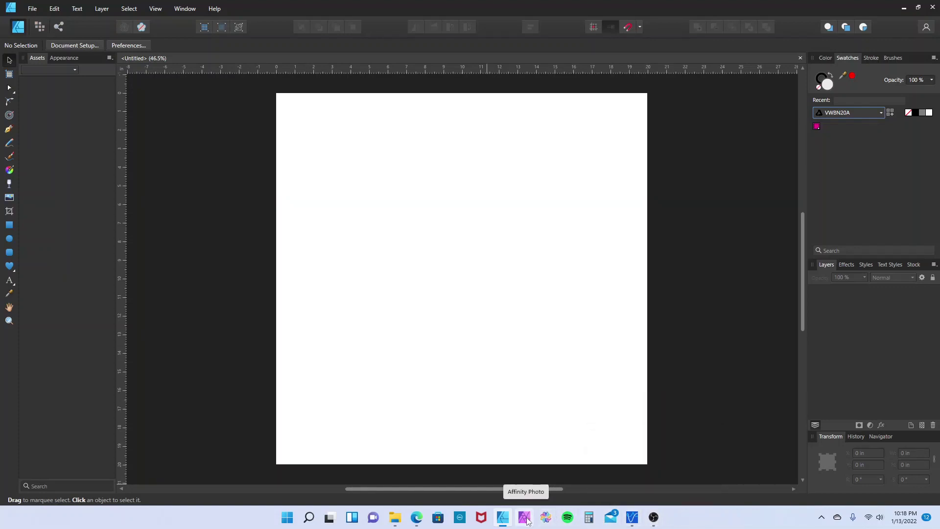
{"action": "mouse_move", "coordinate": [504, 522]}
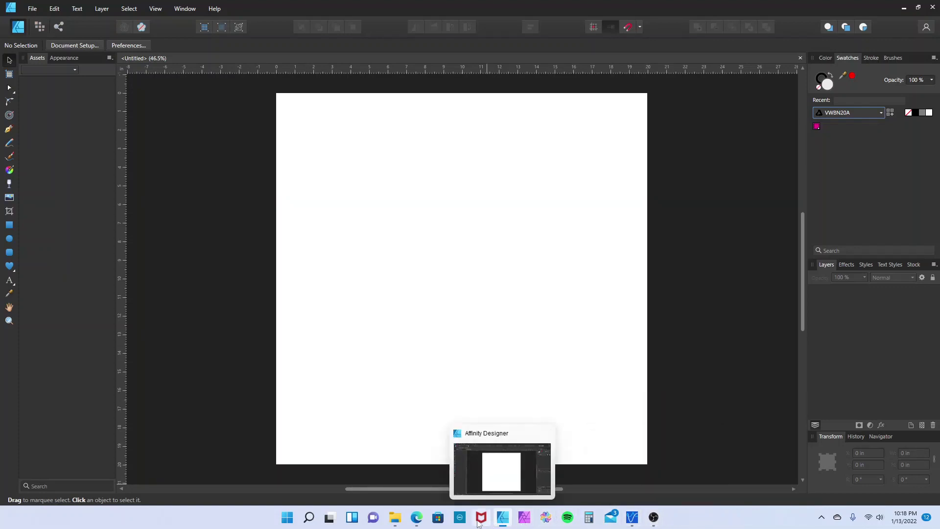
{"action": "mouse_move", "coordinate": [396, 519]}
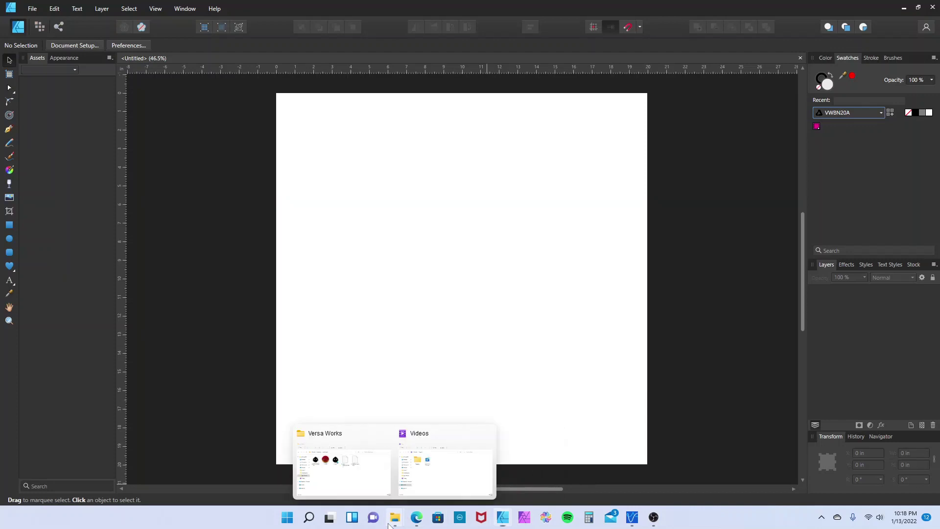
{"action": "left_click", "coordinate": [325, 464]}
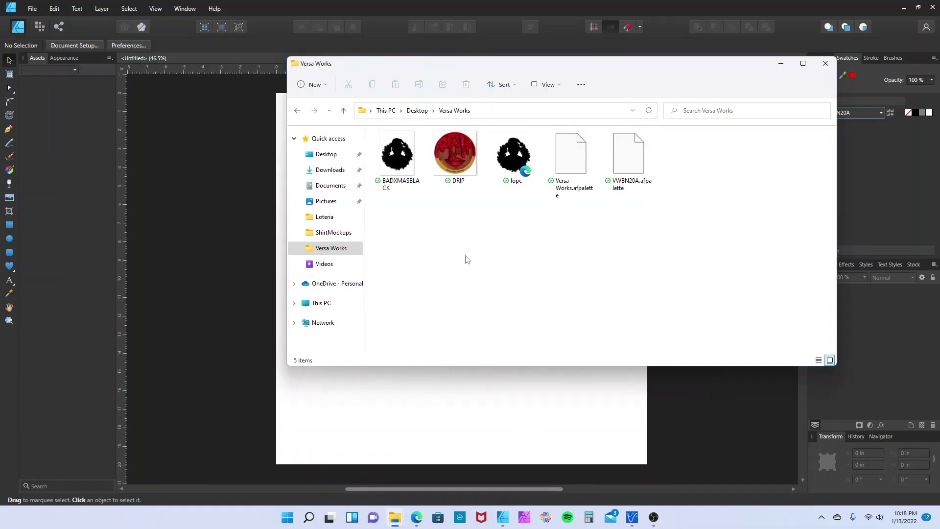
{"action": "left_click", "coordinate": [460, 147]}
{"action": "left_click_drag", "start_coordinate": [459, 148], "coordinate": [460, 386]}
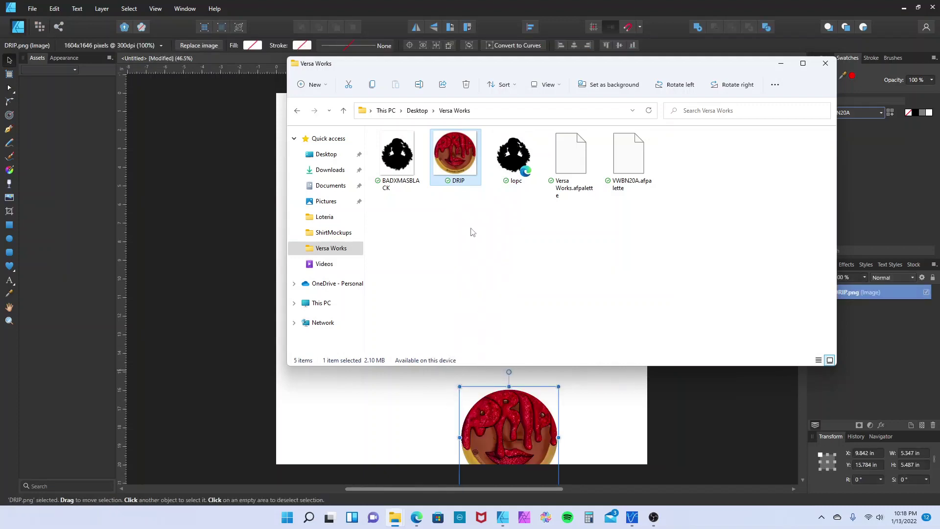
{"action": "left_click_drag", "start_coordinate": [398, 152], "coordinate": [388, 436]}
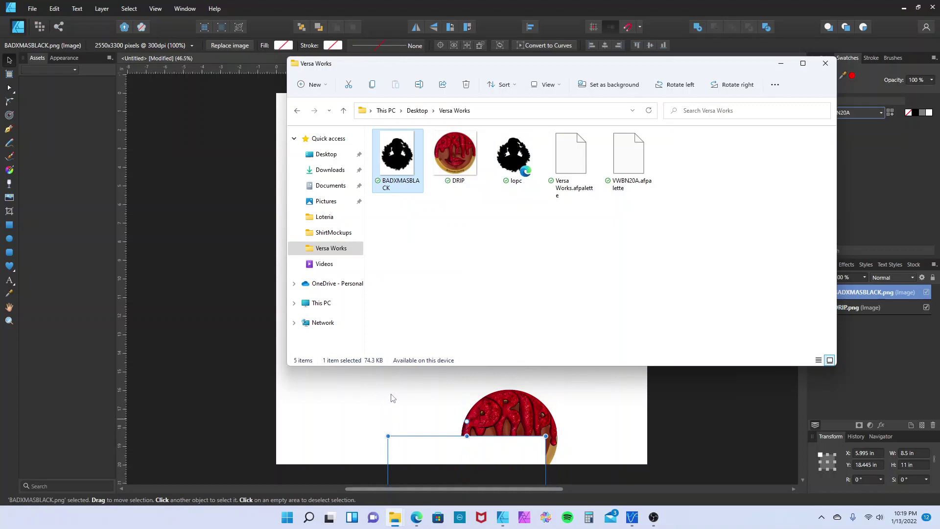
{"action": "left_click", "coordinate": [200, 139]}
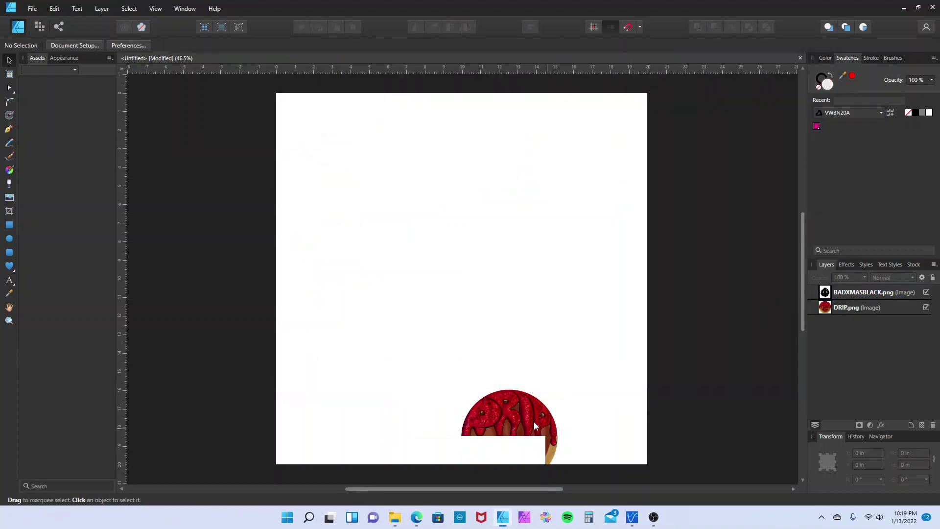
Move the DRIP and BADXMASBLACK images to the middle of the page and hide the BADXMASBLACK.png layer
{"action": "left_click_drag", "start_coordinate": [525, 419], "coordinate": [475, 246]}
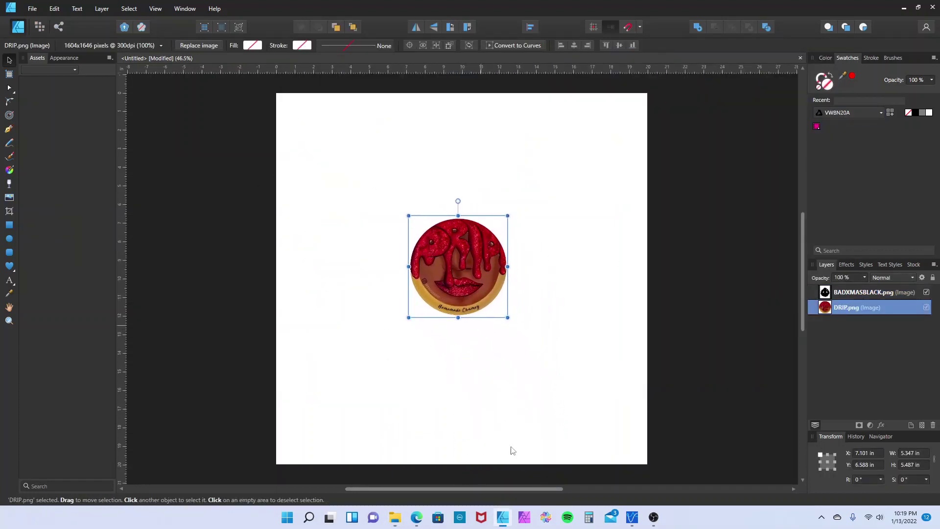
{"action": "left_click", "coordinate": [865, 294]}
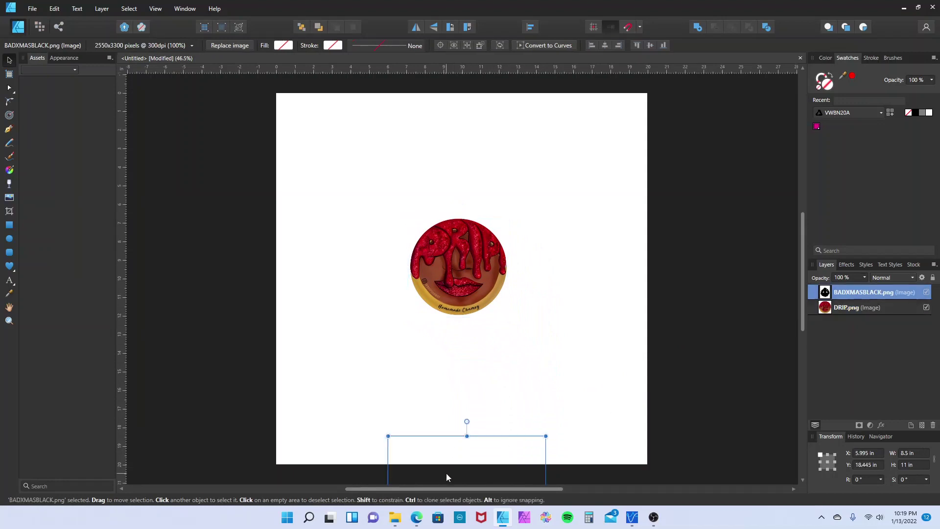
{"action": "left_click_drag", "start_coordinate": [446, 473], "coordinate": [411, 193]}
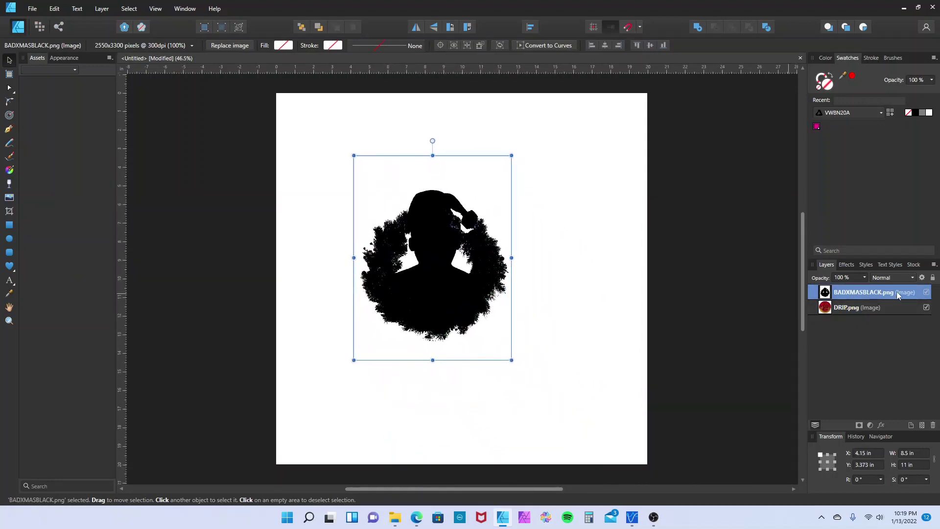
{"action": "left_click", "coordinate": [927, 292]}
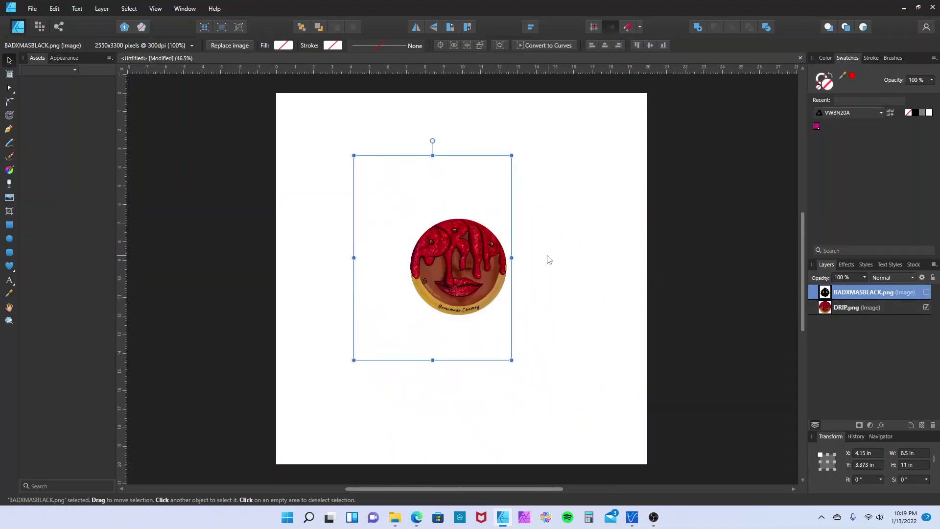
{"action": "left_click", "coordinate": [514, 203]}
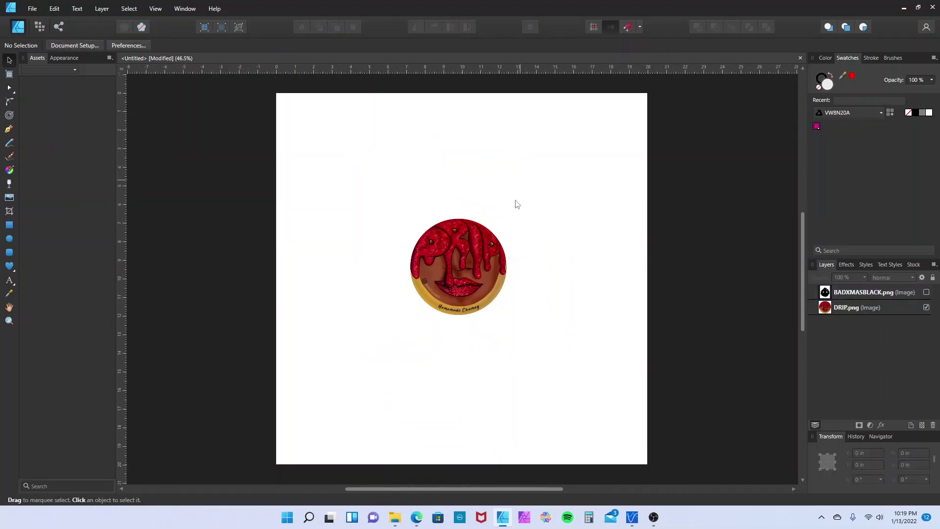
Enlarge the DRIP image proportionally to about 9.1 × 9.3 in
{"action": "left_click", "coordinate": [489, 247]}
{"action": "left_click_drag", "start_coordinate": [510, 212], "coordinate": [561, 163]}
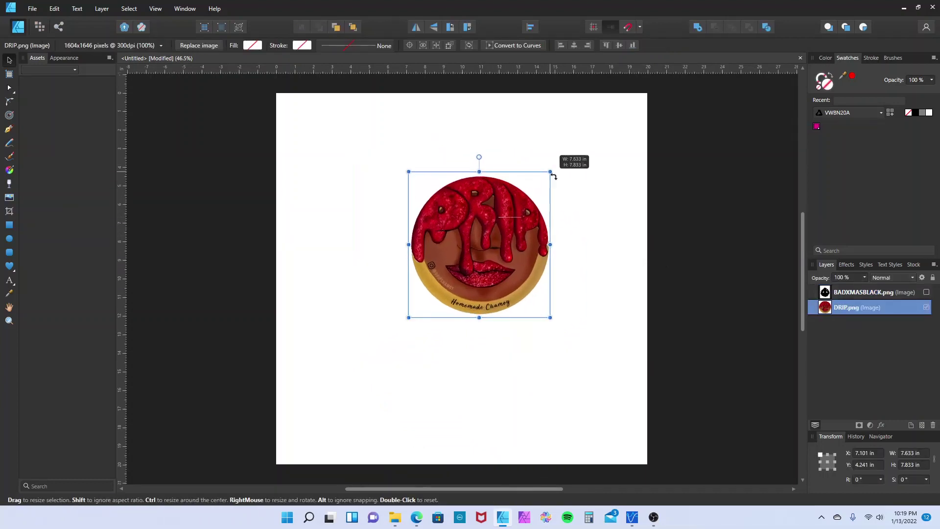
{"action": "left_click_drag", "start_coordinate": [408, 319], "coordinate": [370, 335]}
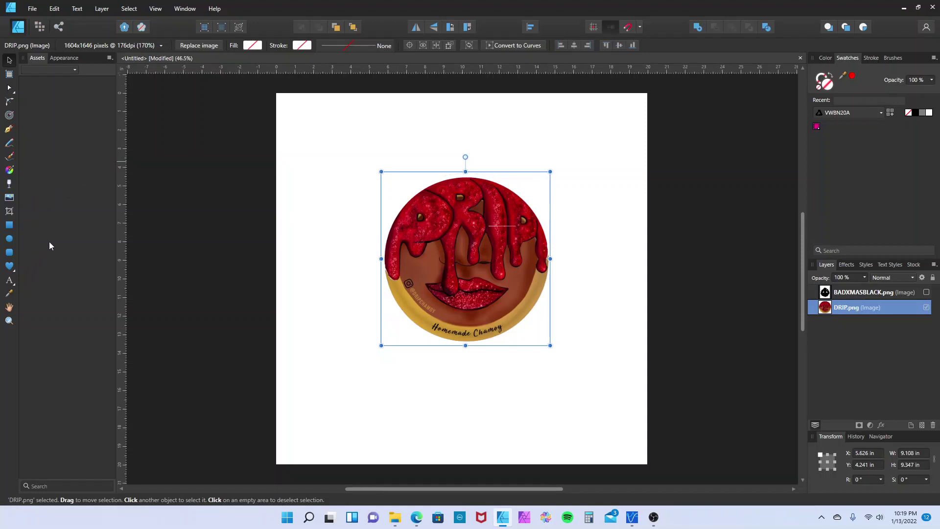
Draw a circle about 7.9 in across with the Ellipse tool and centre it over the DRIP image
{"action": "left_click", "coordinate": [9, 239]}
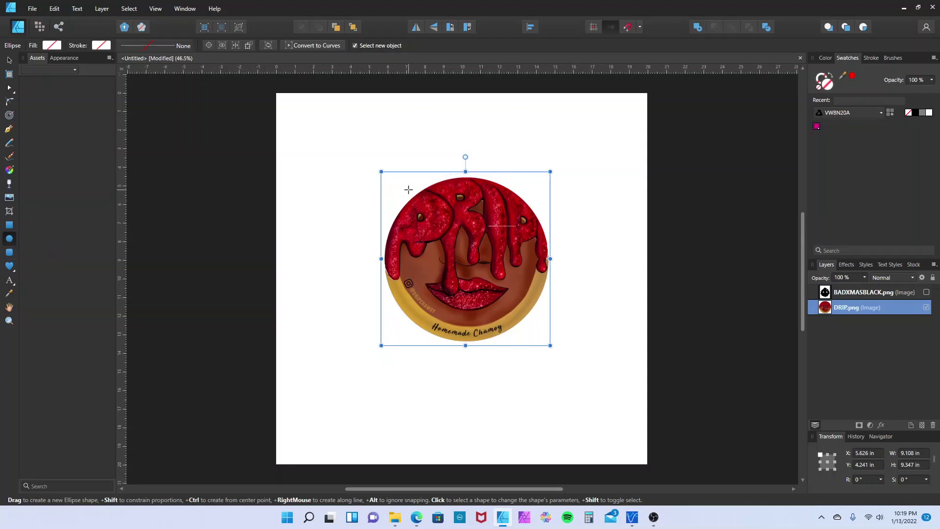
{"action": "left_click_drag", "start_coordinate": [407, 172], "coordinate": [551, 331]}
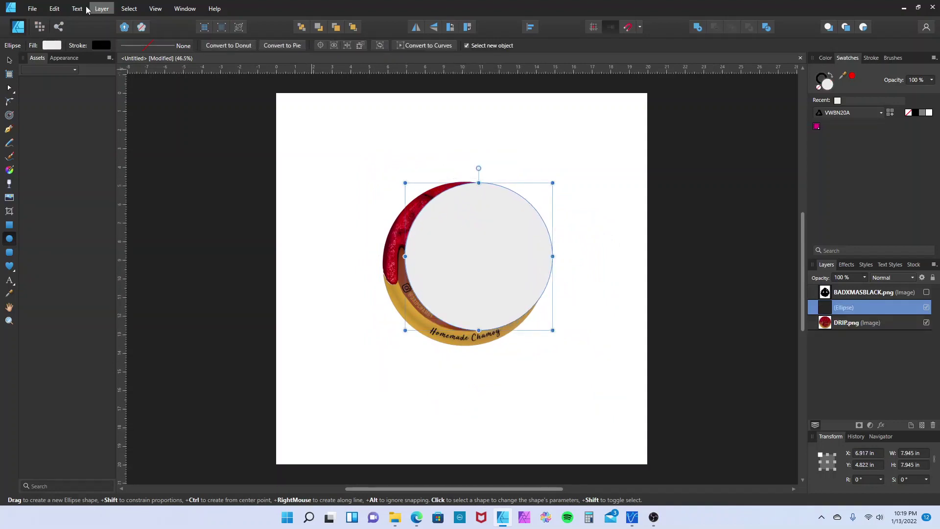
{"action": "left_click", "coordinate": [10, 61]}
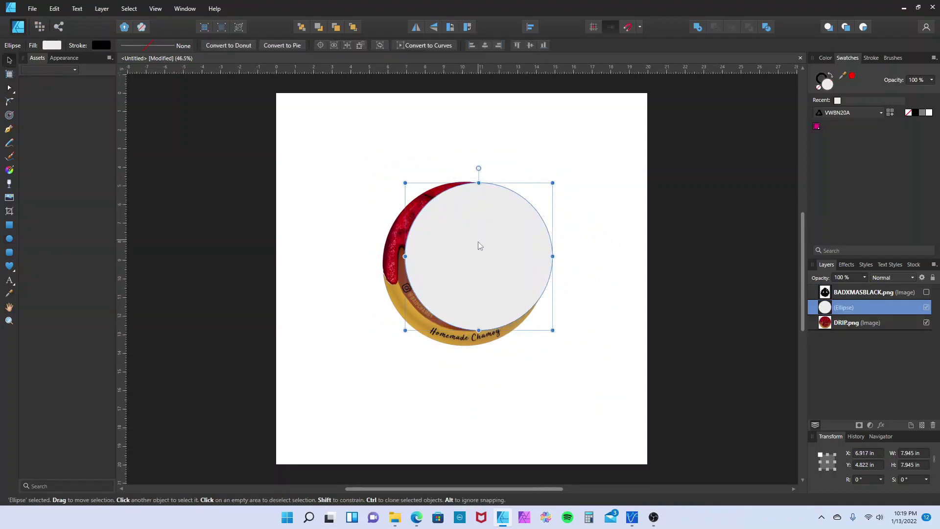
{"action": "left_click_drag", "start_coordinate": [478, 242], "coordinate": [463, 248]}
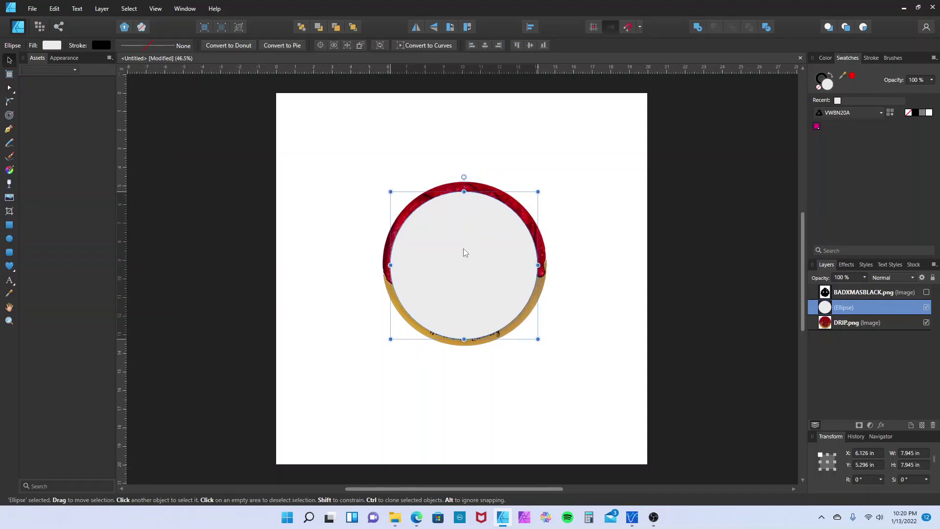
Lower the ellipse's opacity to 84% and stretch its edges to fit the DRIP artwork's outline, about 8.8 × 8.8 in
{"action": "left_click", "coordinate": [865, 278]}
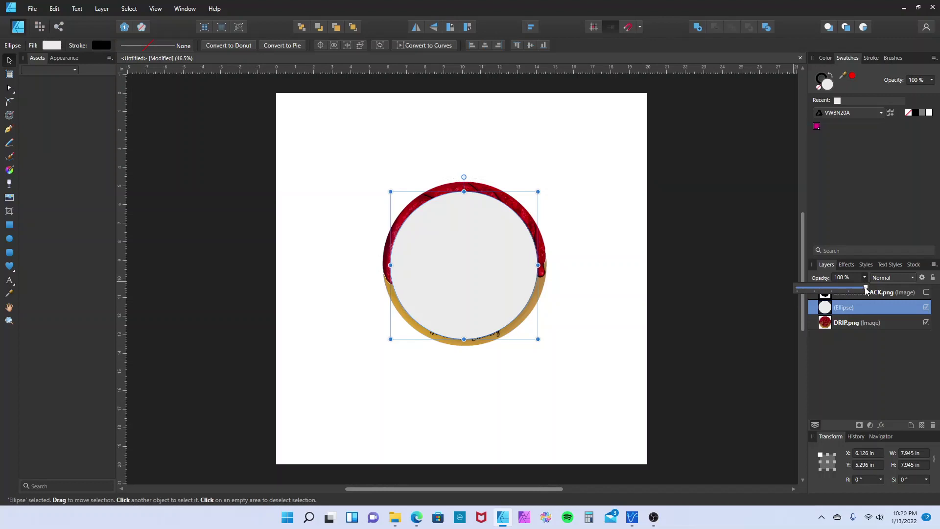
{"action": "left_click_drag", "start_coordinate": [865, 290], "coordinate": [859, 293]}
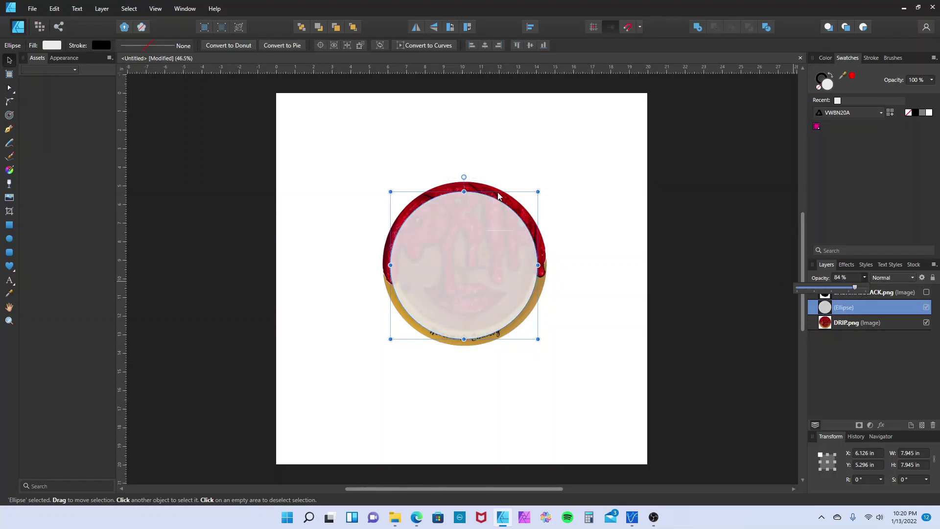
{"action": "key", "text": "ctrl+plus"}
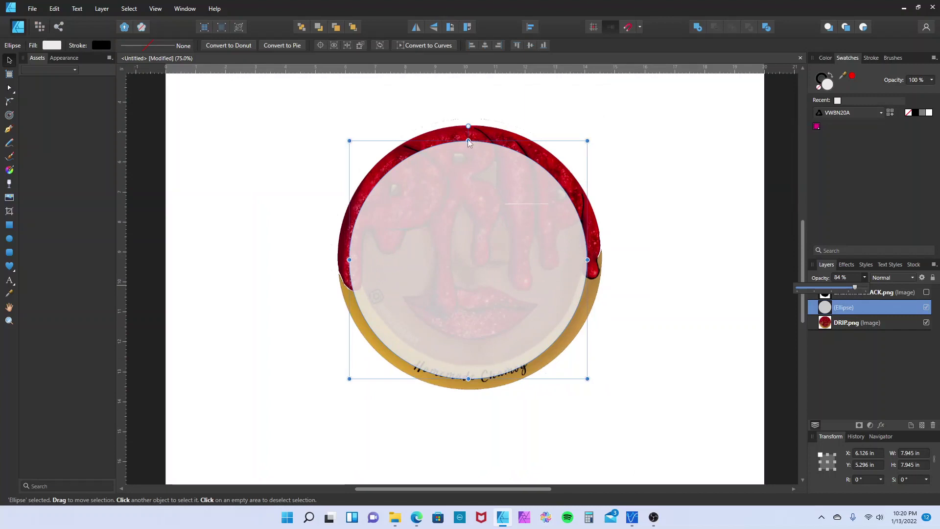
{"action": "left_click_drag", "start_coordinate": [468, 141], "coordinate": [469, 125]}
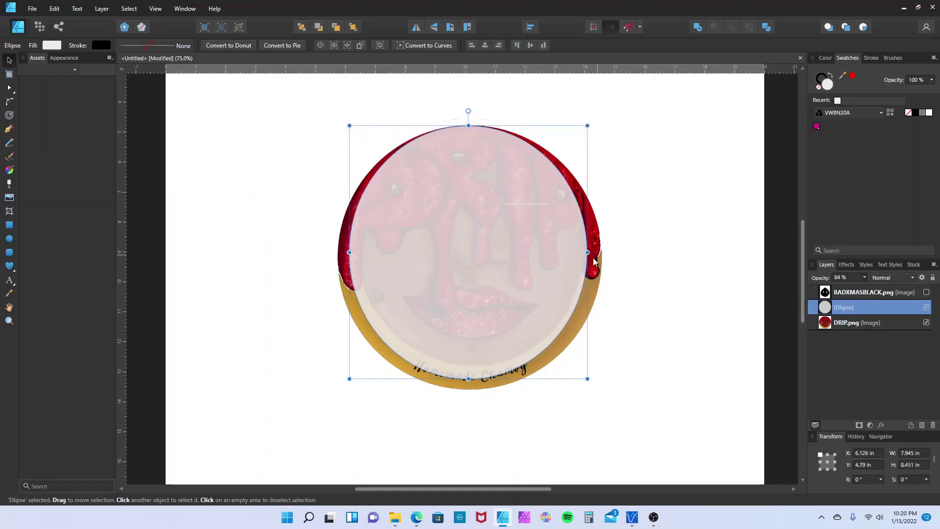
{"action": "left_click_drag", "start_coordinate": [587, 252], "coordinate": [599, 252]}
{"action": "left_click_drag", "start_coordinate": [473, 378], "coordinate": [472, 388]}
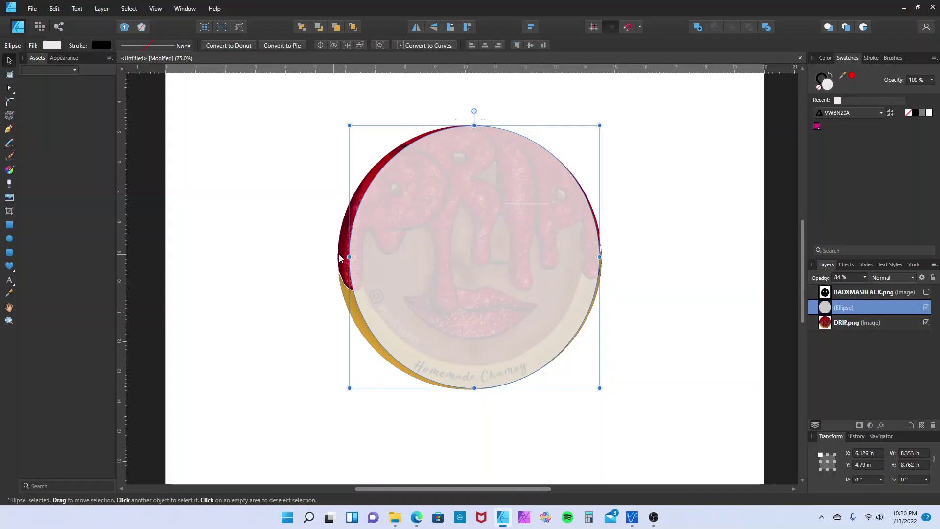
{"action": "left_click_drag", "start_coordinate": [348, 256], "coordinate": [337, 258]}
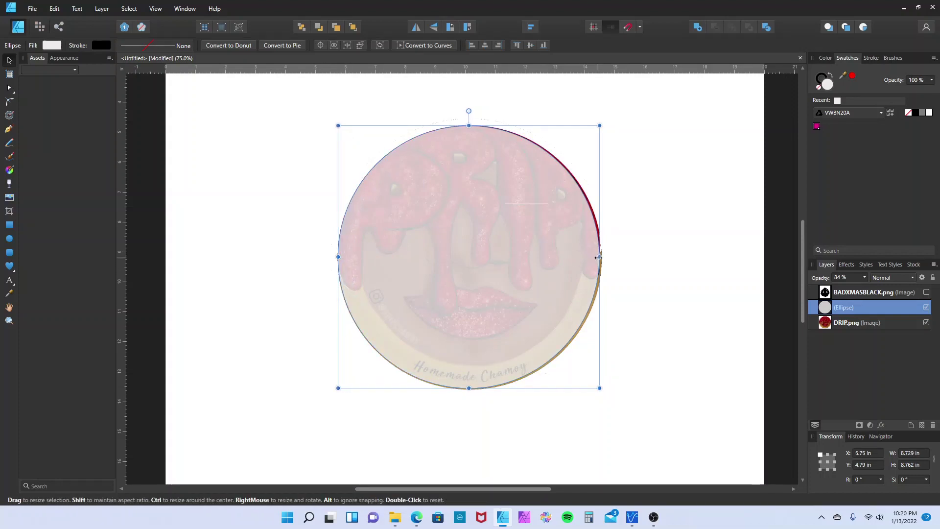
{"action": "left_click_drag", "start_coordinate": [598, 257], "coordinate": [600, 258]}
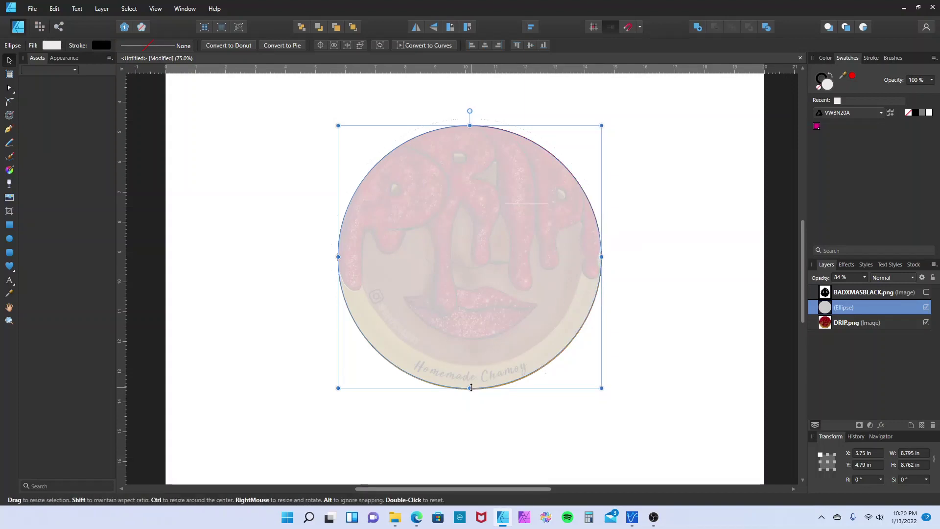
{"action": "left_click_drag", "start_coordinate": [471, 387], "coordinate": [471, 388]}
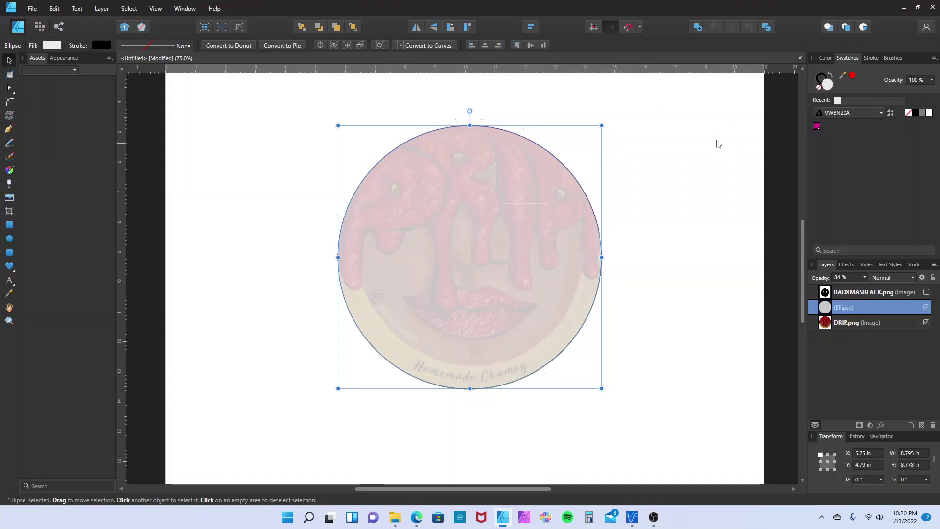
{"action": "left_click", "coordinate": [347, 105]}
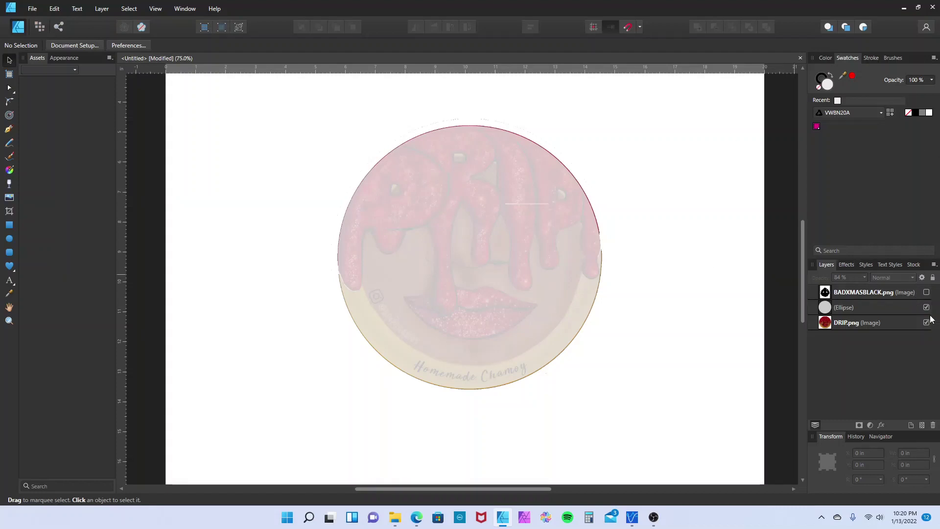
Set the ellipse's opacity back to 100%
{"action": "left_click", "coordinate": [845, 307]}
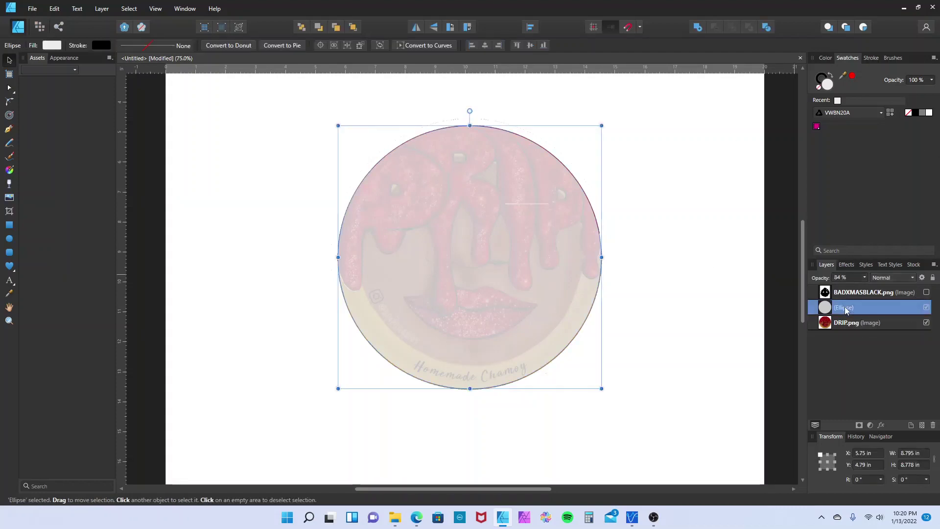
{"action": "left_click", "coordinate": [864, 277]}
{"action": "left_click_drag", "start_coordinate": [865, 290], "coordinate": [919, 292]}
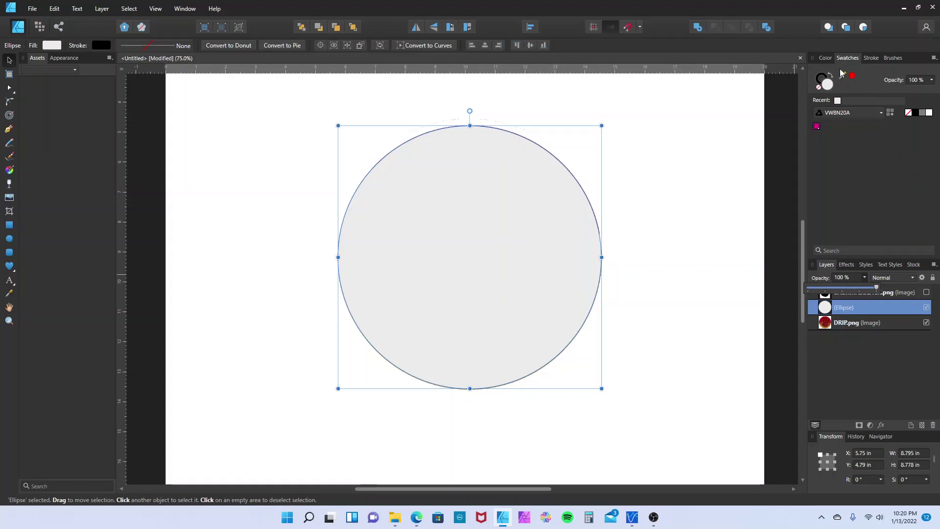
Remove the ellipse's fill and colour its stroke with the magenta VWBN20A swatch, then hide DRIP.png to check the outline
{"action": "left_click", "coordinate": [819, 91]}
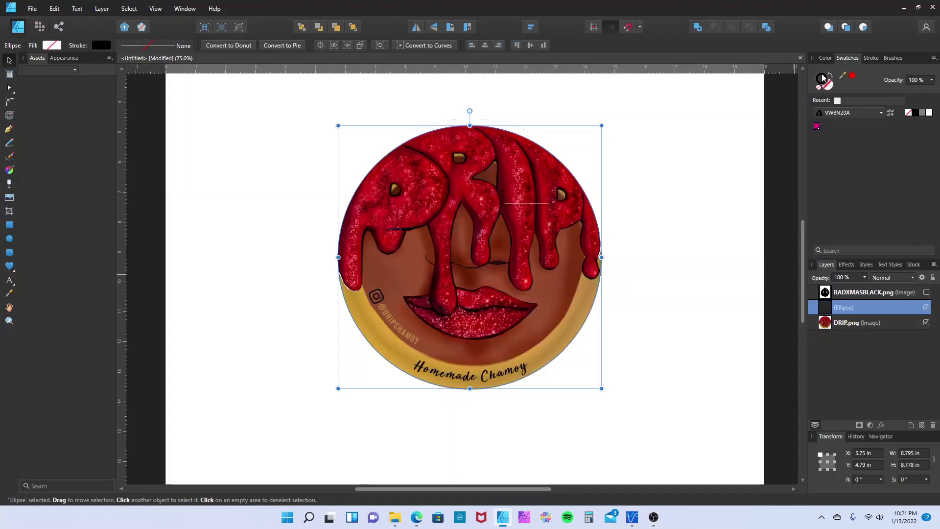
{"action": "left_click", "coordinate": [816, 127]}
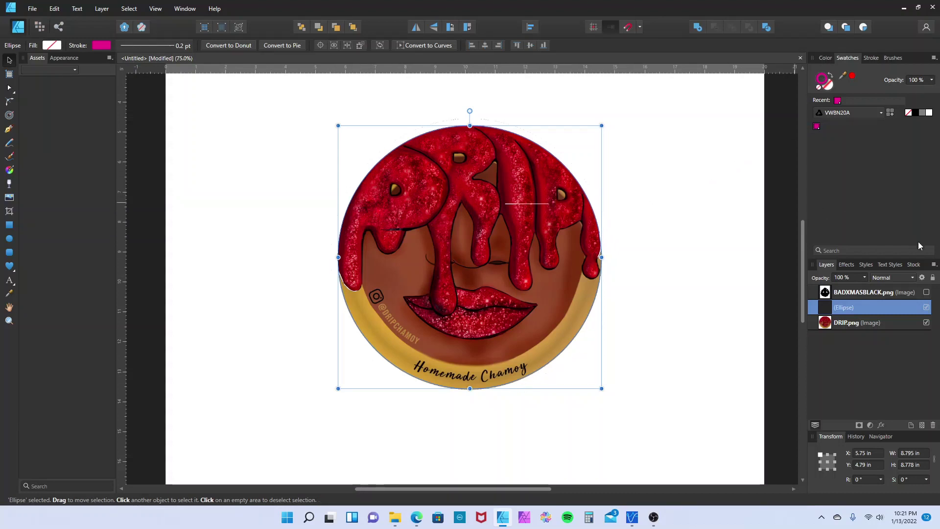
{"action": "left_click", "coordinate": [926, 323]}
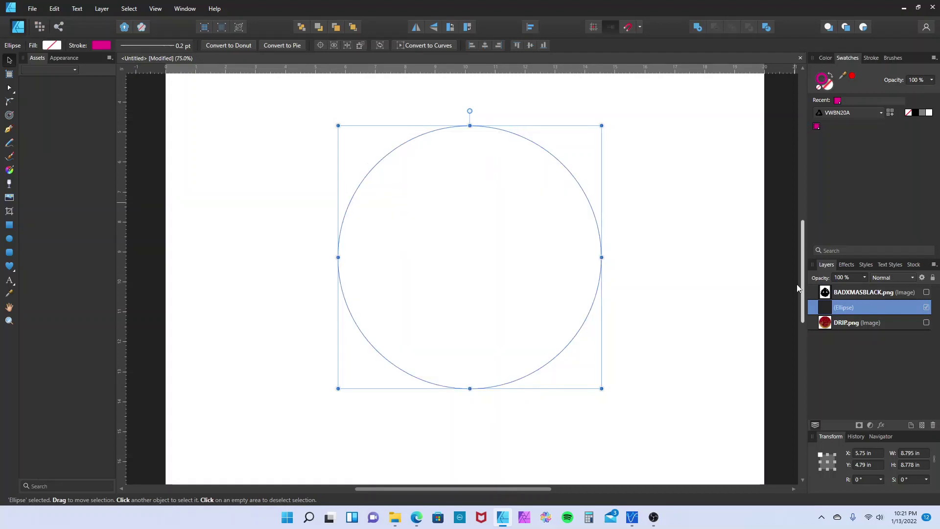
{"action": "left_click", "coordinate": [674, 206]}
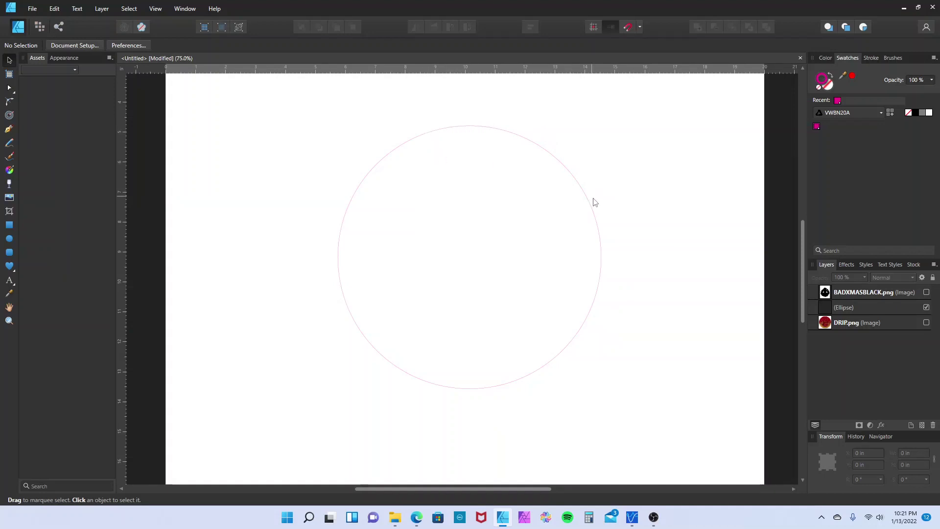
Show the DRIP.png image again beneath the ellipse outline
{"action": "left_click", "coordinate": [926, 322]}
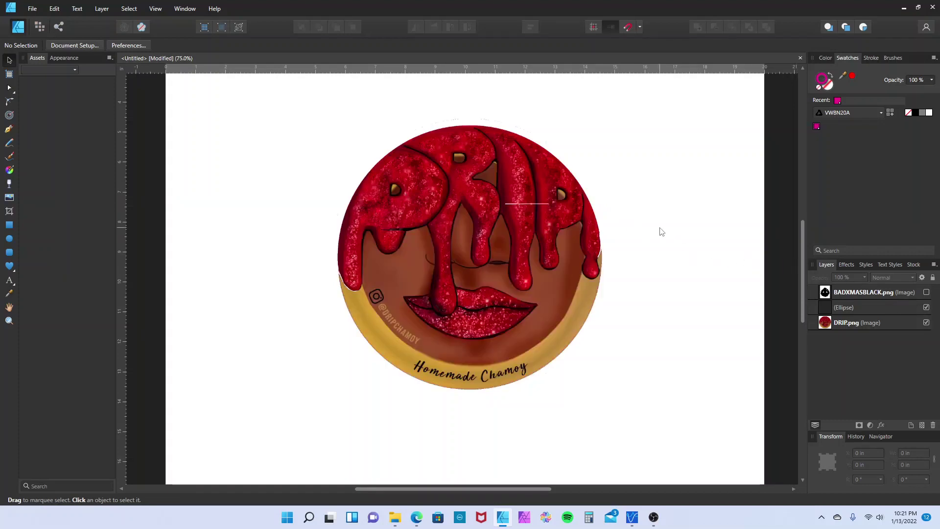
{"action": "left_click", "coordinate": [29, 8]}
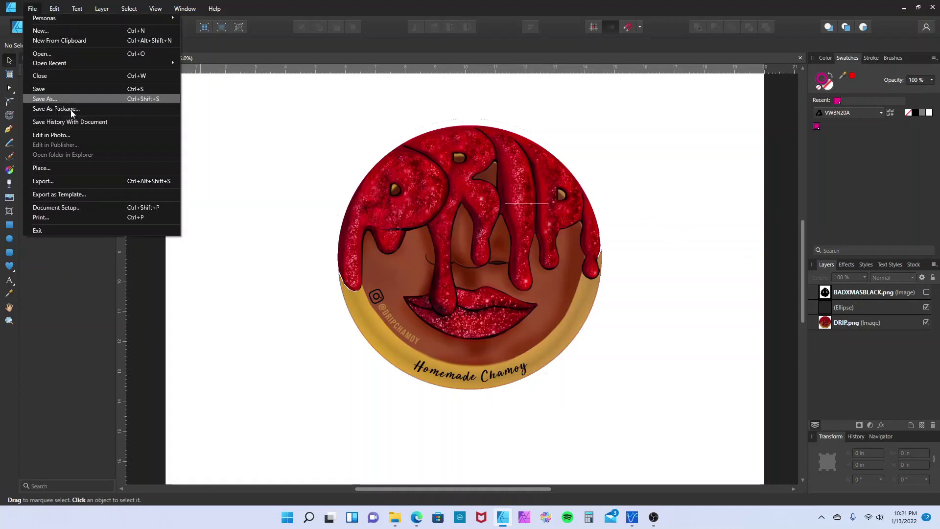
{"action": "left_click", "coordinate": [70, 181]}
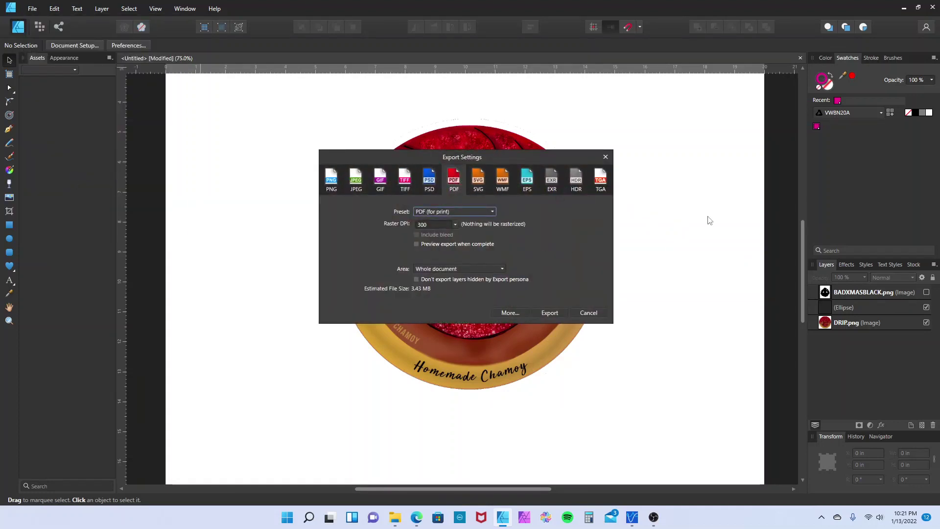
{"action": "left_click", "coordinate": [587, 312]}
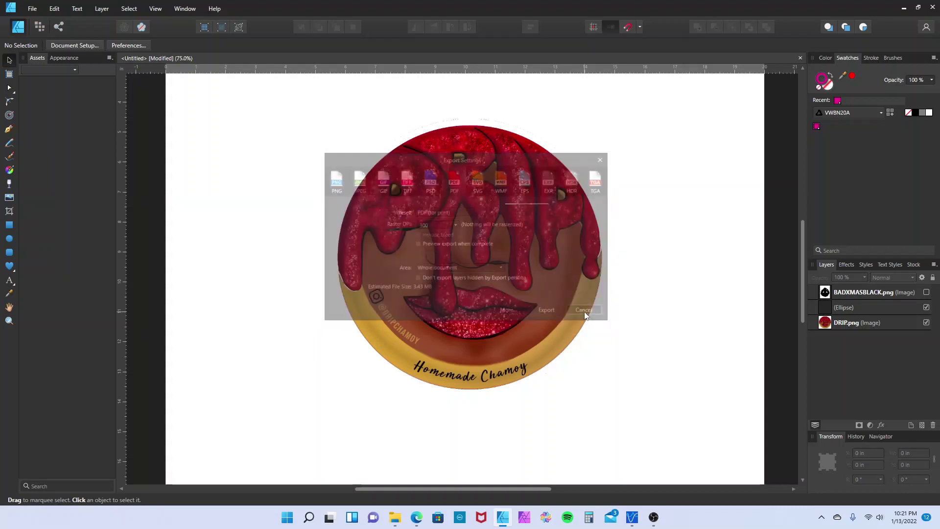
Select DRIP.png together with the ellipse and set the PDF export's area to Selection Area
{"action": "left_click", "coordinate": [853, 323]}
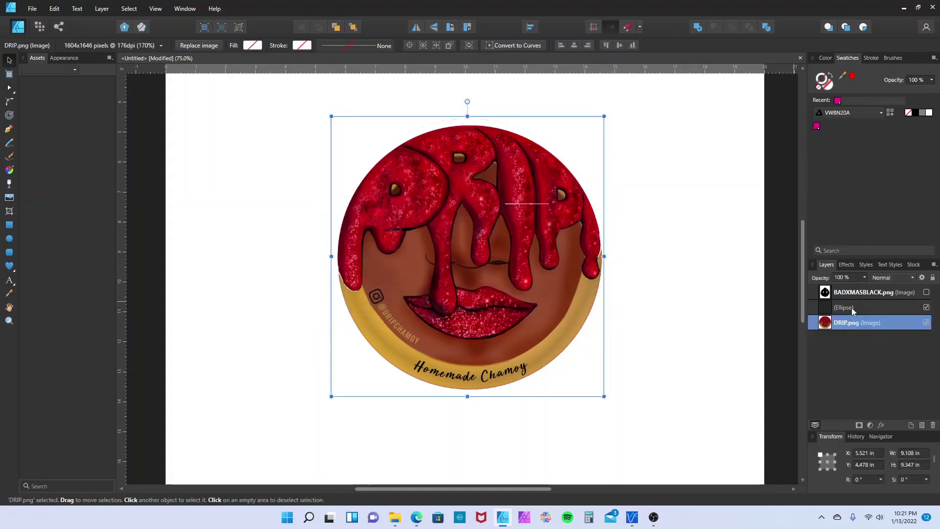
{"action": "left_click", "coordinate": [852, 308], "text": "shift"}
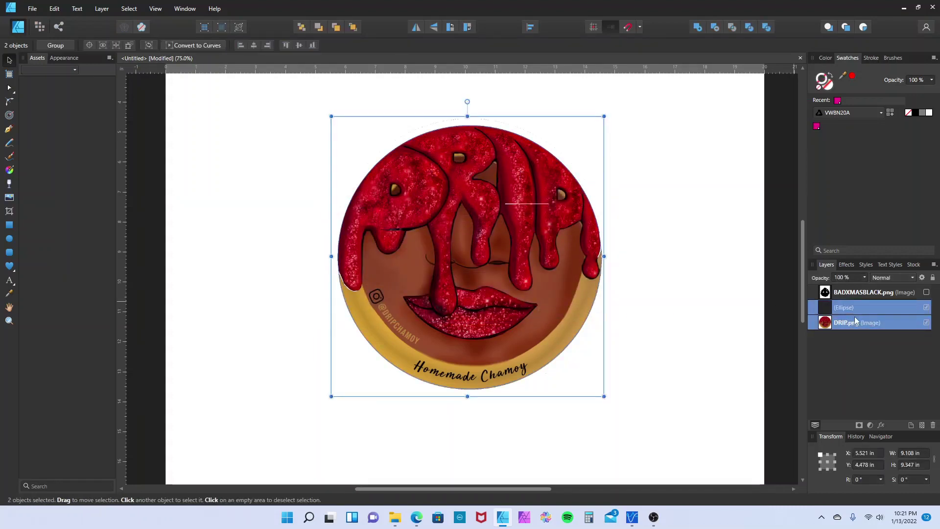
{"action": "left_click", "coordinate": [33, 9]}
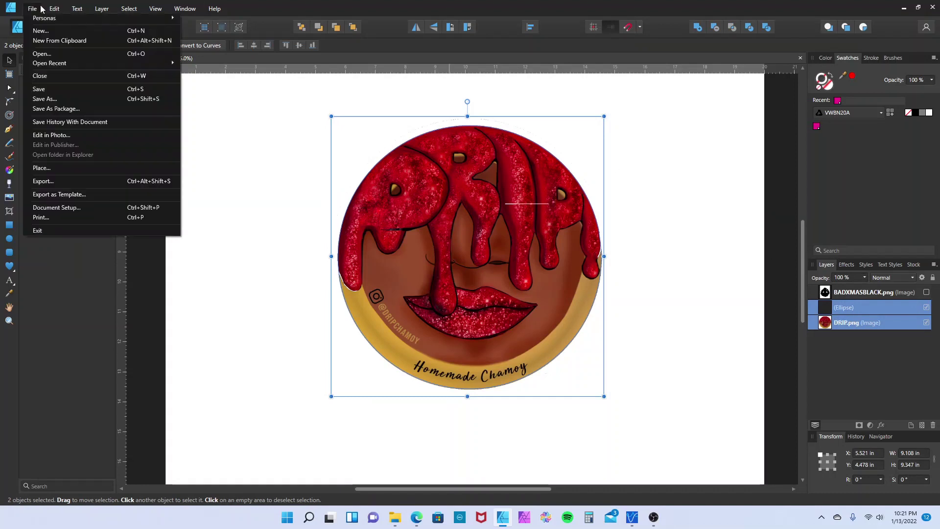
{"action": "left_click", "coordinate": [72, 180]}
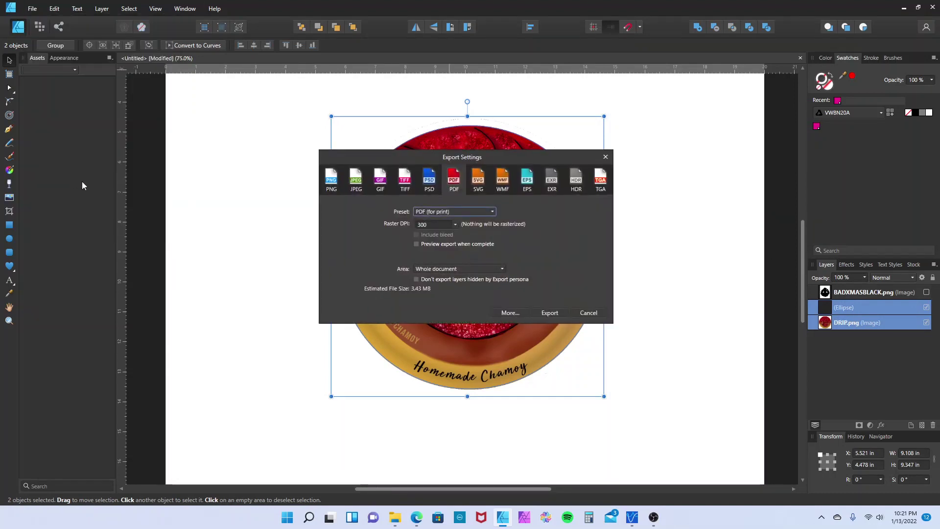
{"action": "left_click", "coordinate": [484, 270]}
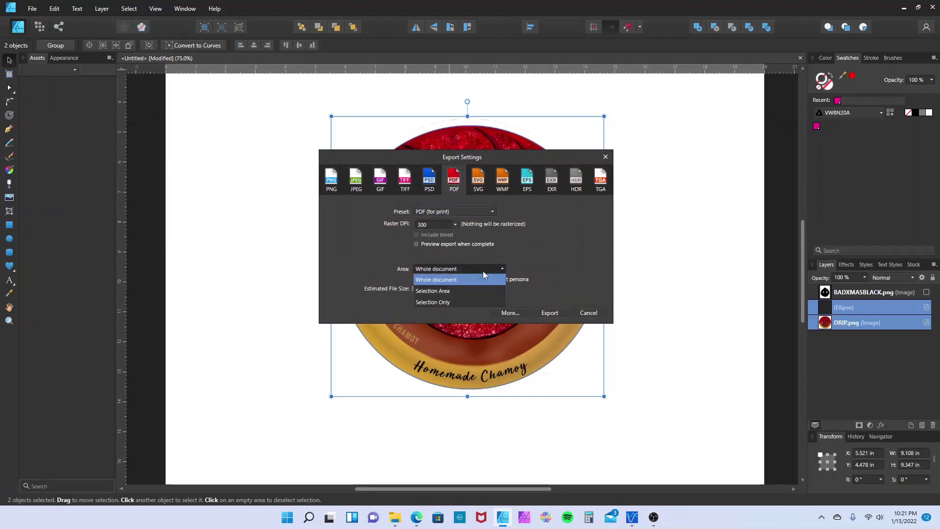
{"action": "left_click", "coordinate": [445, 292]}
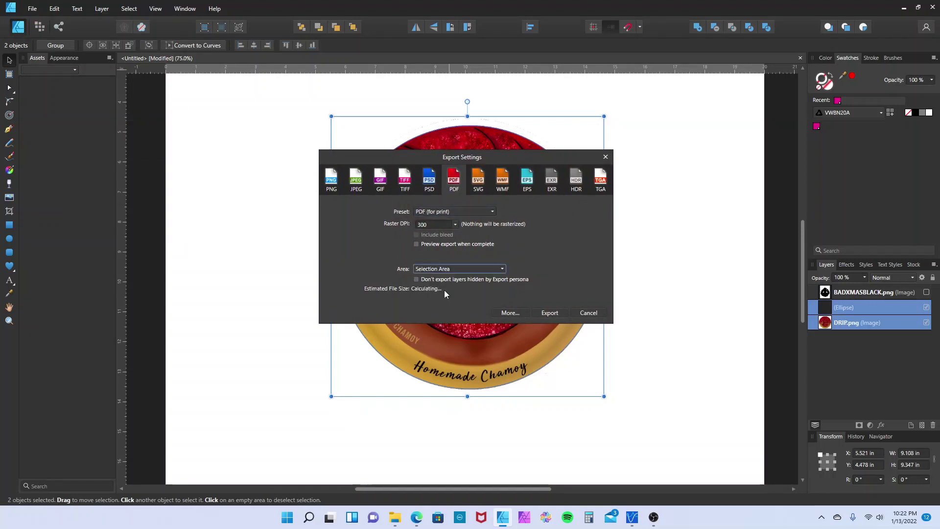
Export the PDF into the Versa Works folder under the file name Drip
{"action": "left_click", "coordinate": [554, 314]}
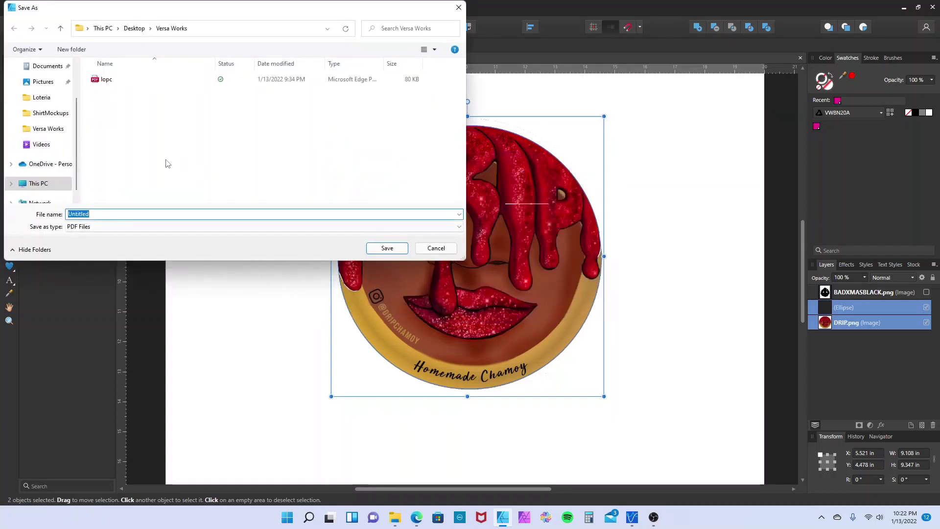
{"action": "left_click", "coordinate": [48, 130]}
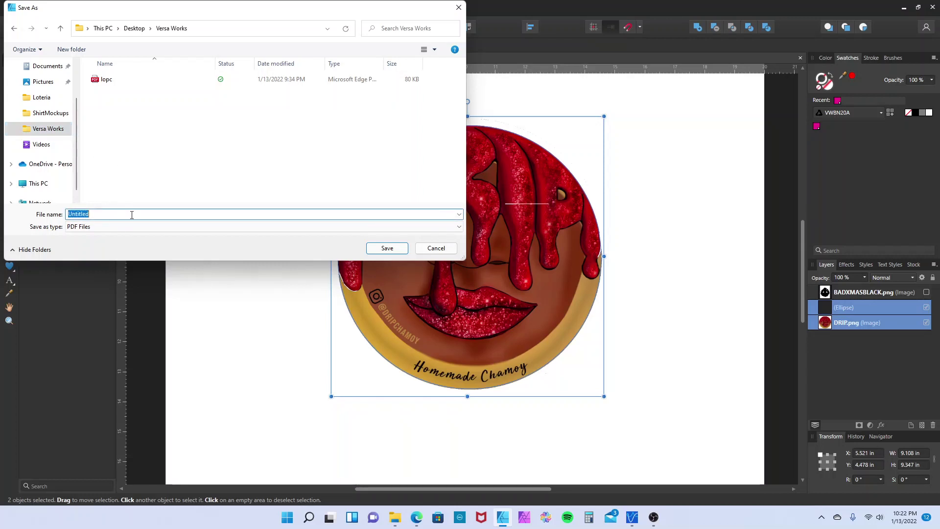
{"action": "type", "text": "Dr"}
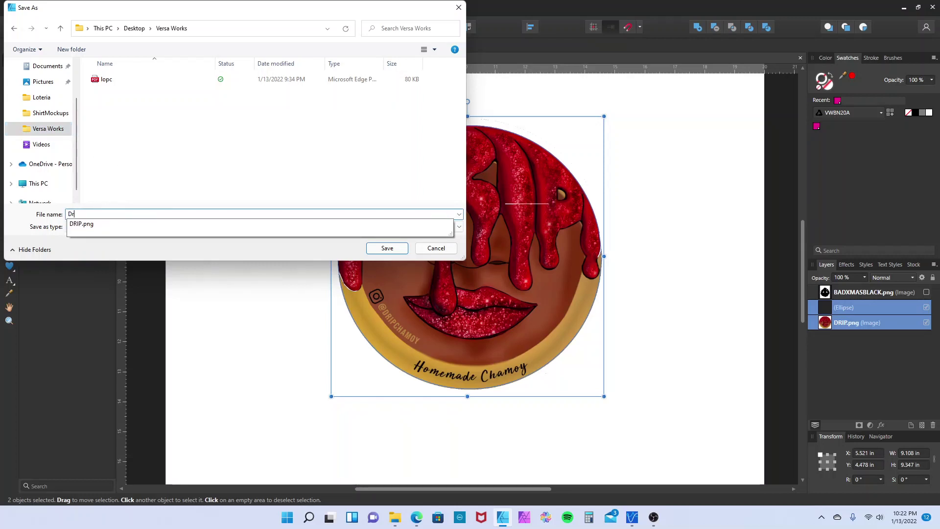
{"action": "type", "text": "ip"}
{"action": "key", "text": "Return"}
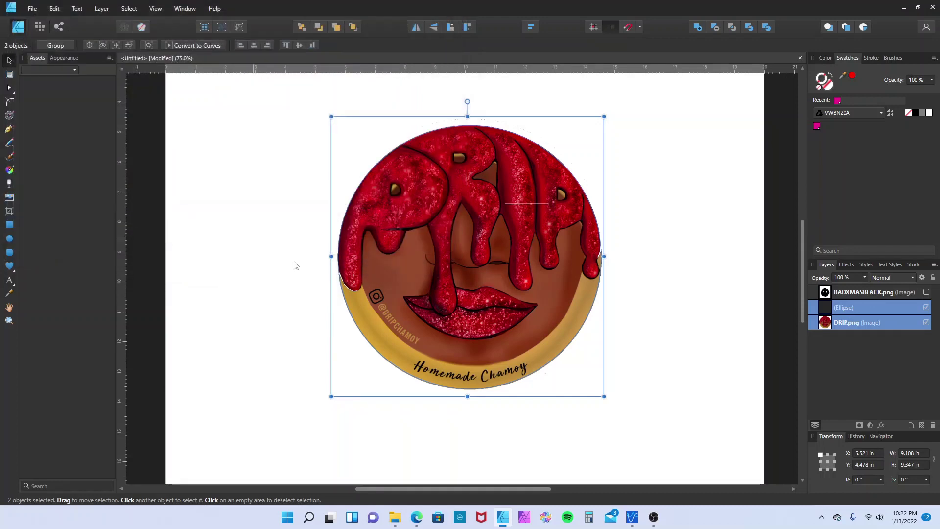
Switch to VersaWorks, dismiss the open job settings without changes and delete the lopc.pdf job from Queue A
{"action": "left_click", "coordinate": [633, 521]}
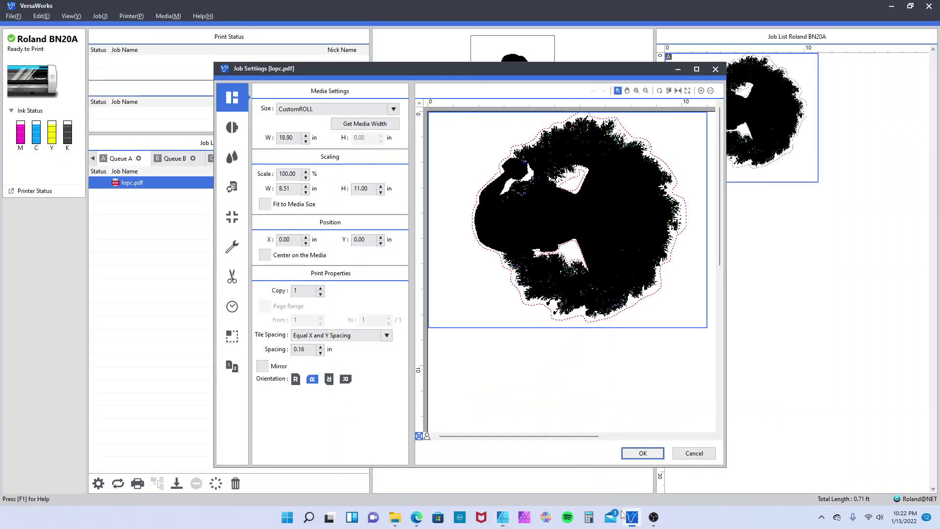
{"action": "left_click", "coordinate": [692, 453]}
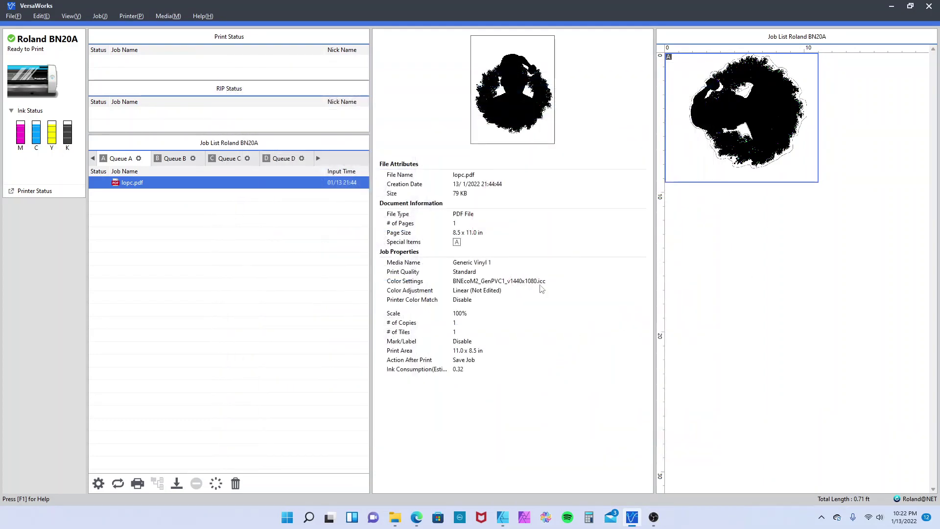
{"action": "right_click", "coordinate": [265, 184]}
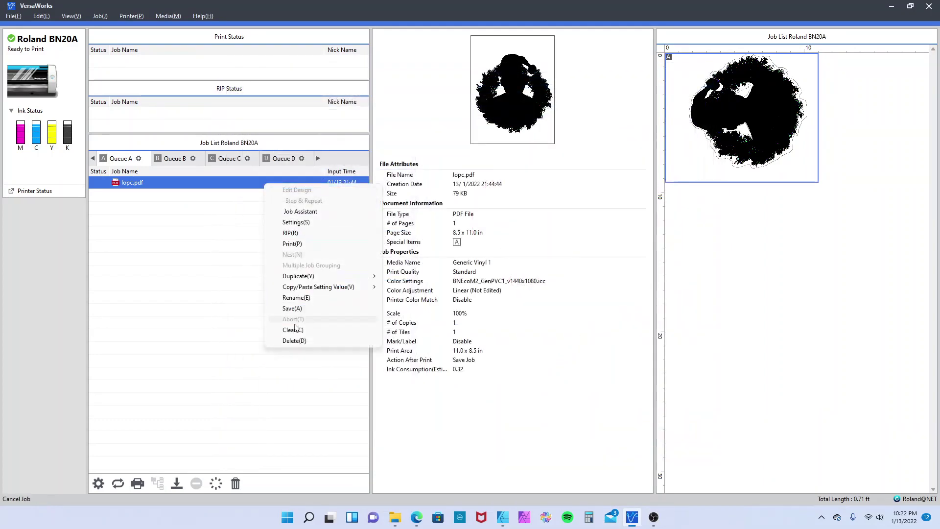
{"action": "left_click", "coordinate": [294, 341]}
{"action": "left_click", "coordinate": [480, 275]}
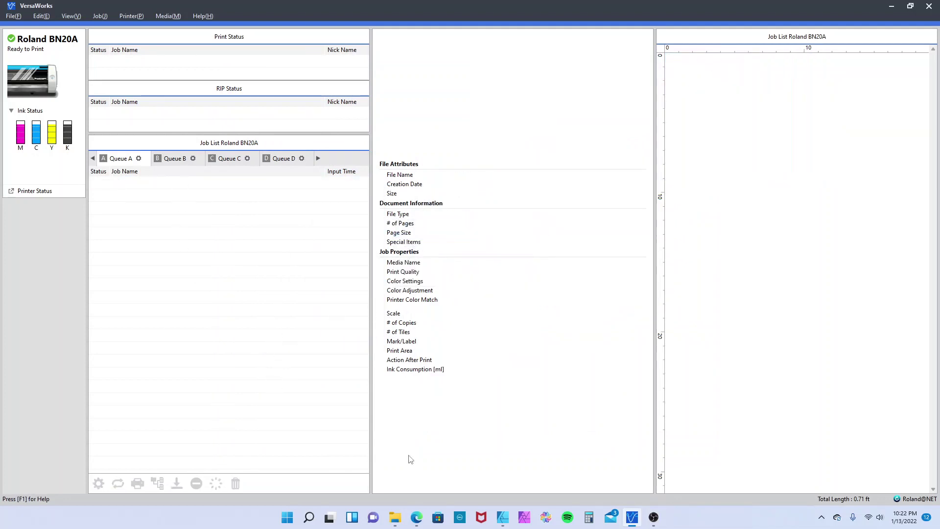
Add the DRIP PDF from the Versa Works folder in File Explorer to Queue A in VersaWorks
{"action": "mouse_move", "coordinate": [395, 517]}
{"action": "left_click", "coordinate": [339, 477]}
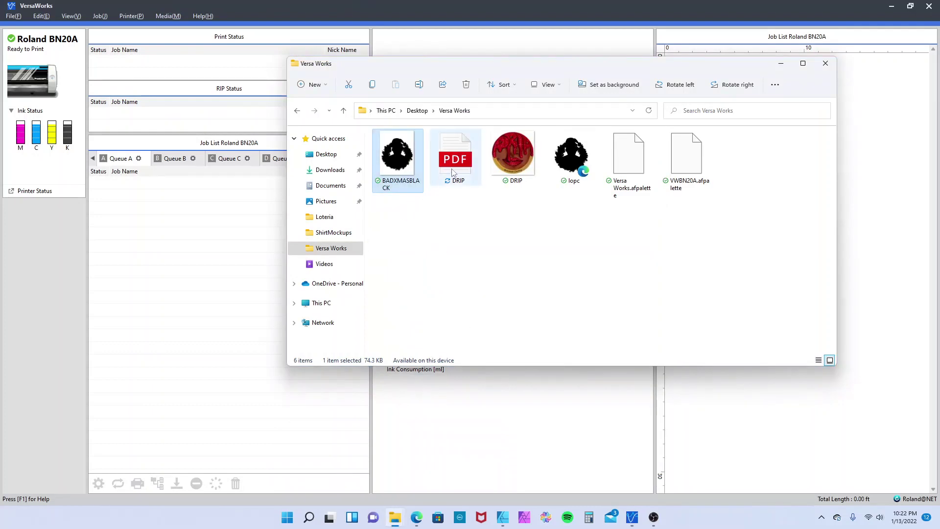
{"action": "left_click_drag", "start_coordinate": [459, 164], "coordinate": [203, 256]}
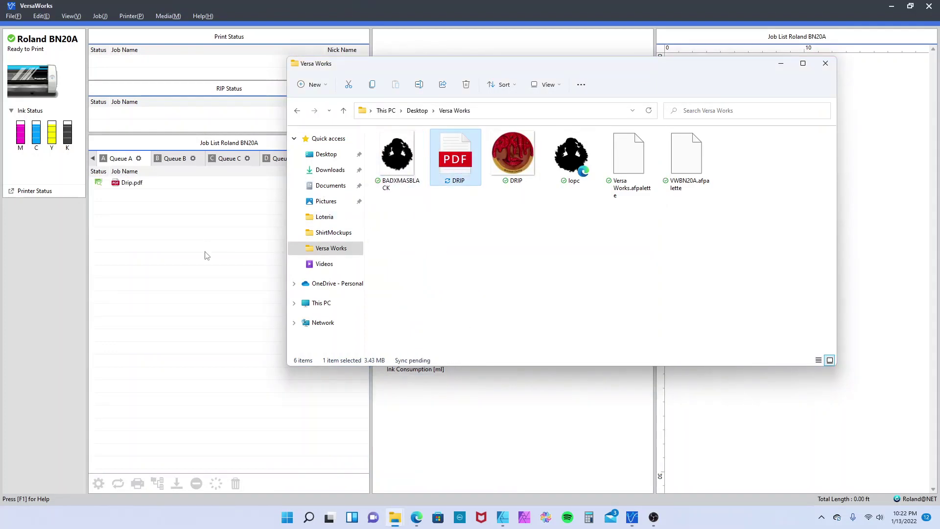
{"action": "left_click", "coordinate": [200, 260]}
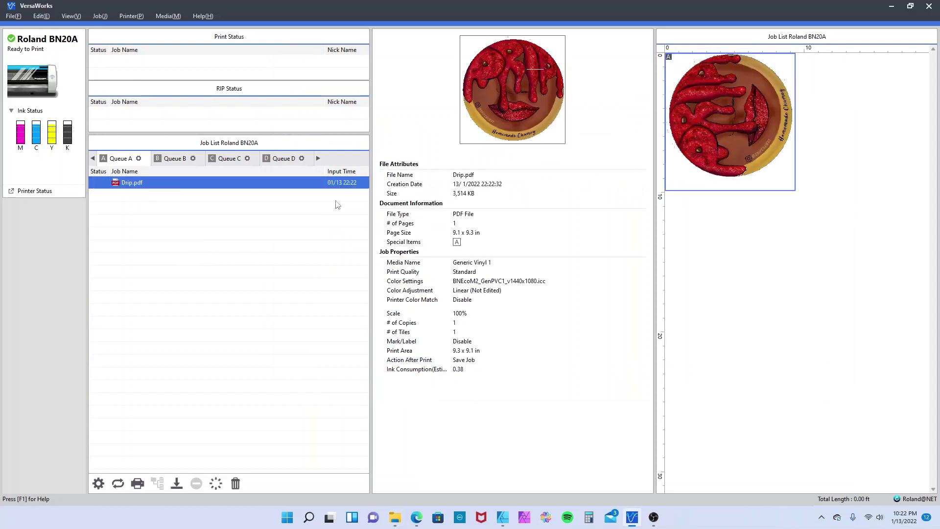
Open the Drip.pdf job's settings and examine the cut line around the artwork in the preview
{"action": "left_click", "coordinate": [99, 484]}
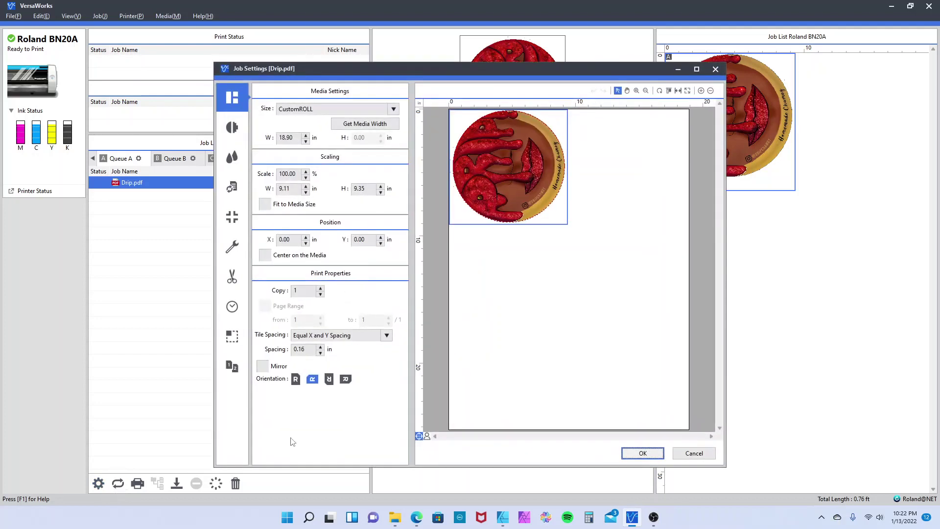
{"action": "left_click", "coordinate": [701, 90]}
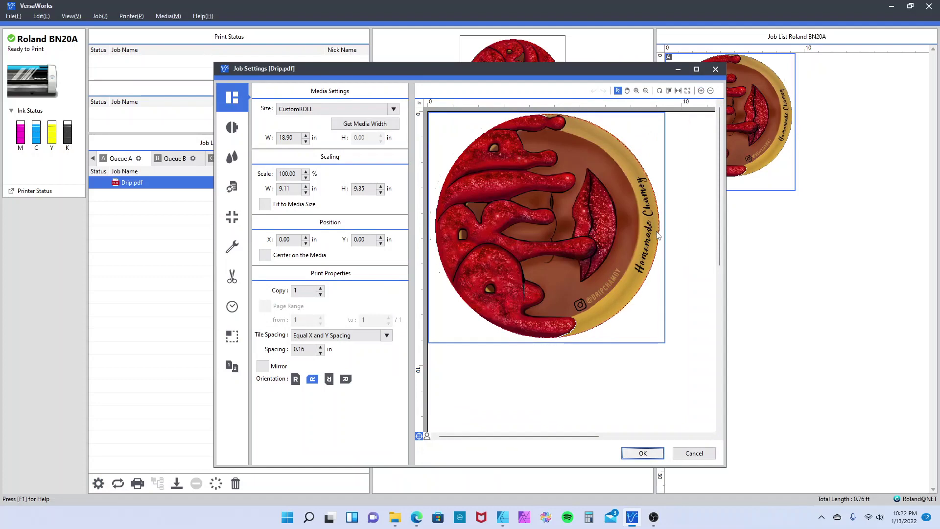
{"action": "left_click", "coordinate": [701, 91]}
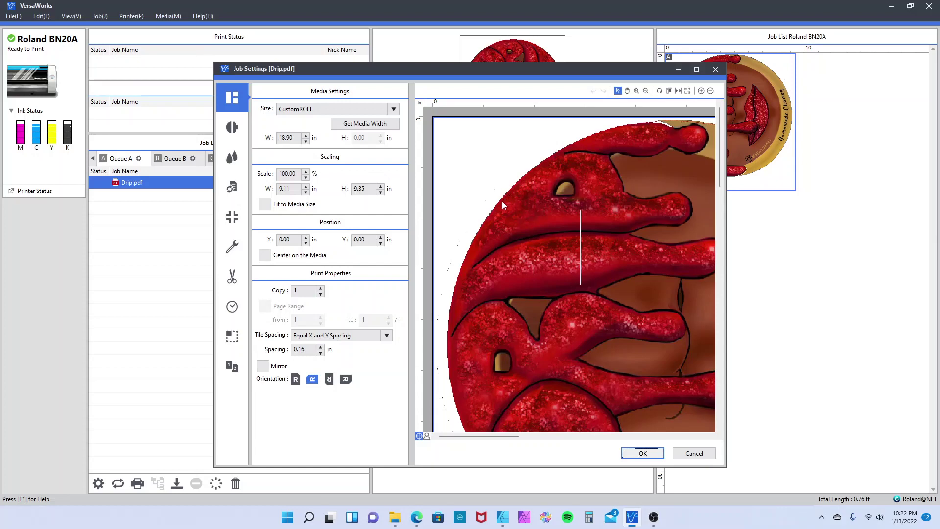
{"action": "left_click", "coordinate": [701, 92]}
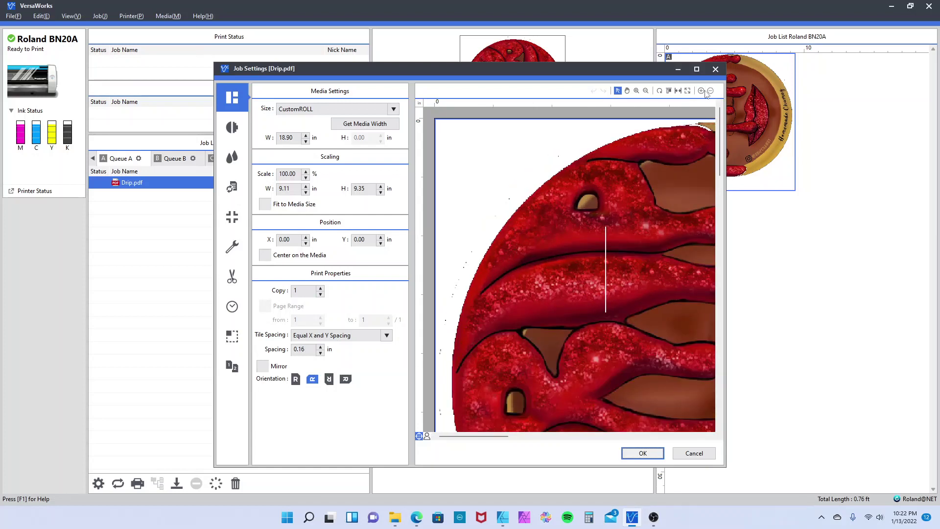
{"action": "left_click", "coordinate": [709, 91]}
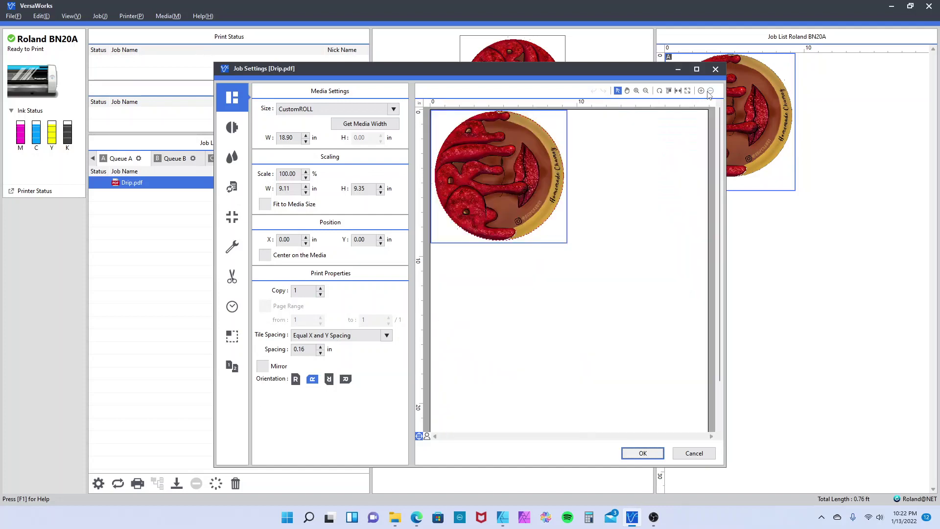
{"action": "left_click", "coordinate": [710, 91]}
Switch back to Affinity Designer and delete the DRIP.png image and its ellipse from the document
{"action": "left_click", "coordinate": [503, 517]}
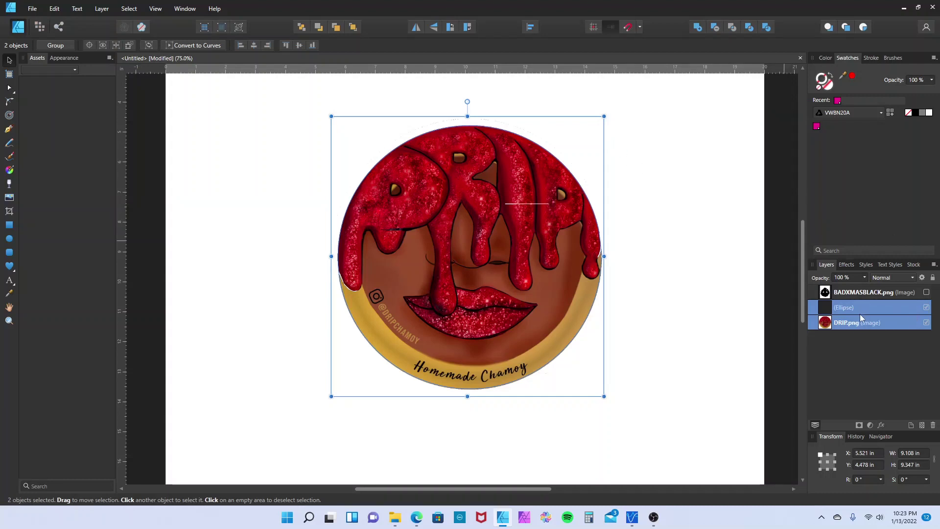
{"action": "left_click", "coordinate": [846, 323]}
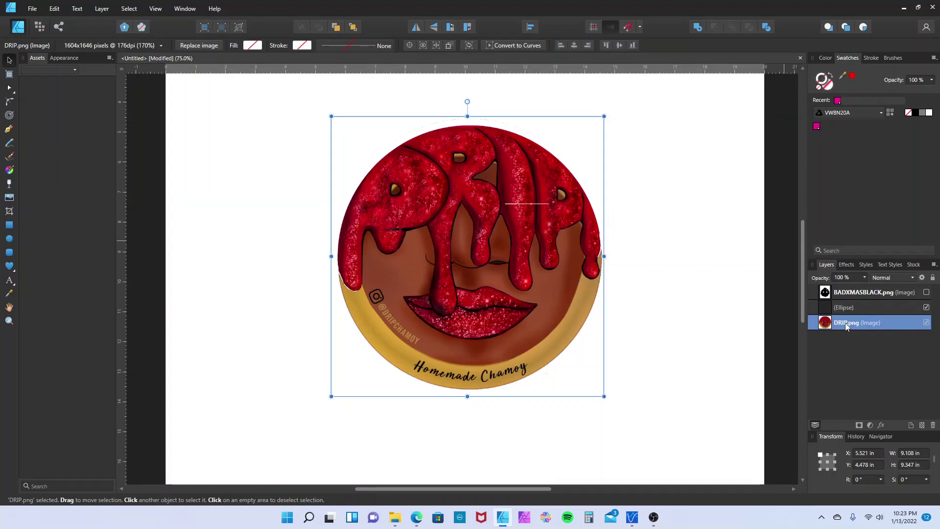
{"action": "key", "text": "Delete"}
{"action": "double_click", "coordinate": [847, 307]}
{"action": "key", "text": "Escape"}
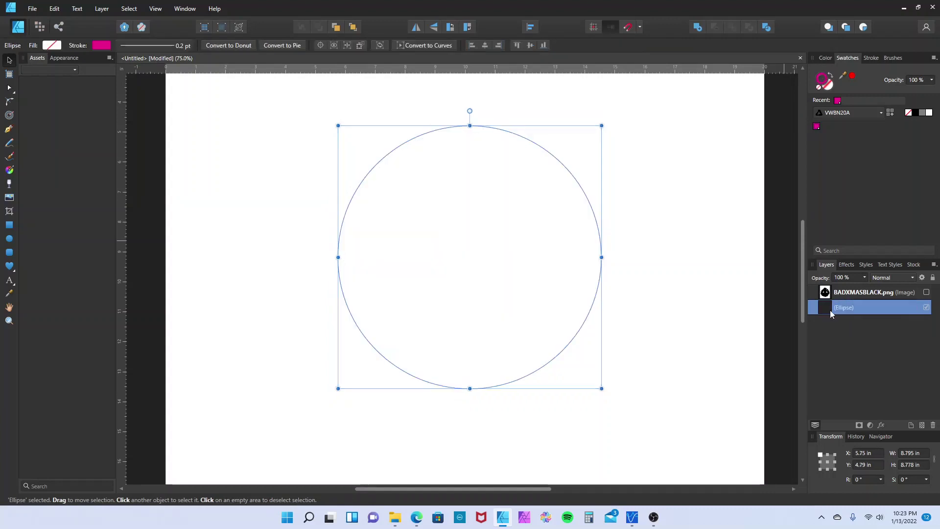
{"action": "key", "text": "Delete"}
Make the hidden BADXMASBLACK.png image visible and leave it deselected
{"action": "double_click", "coordinate": [852, 293]}
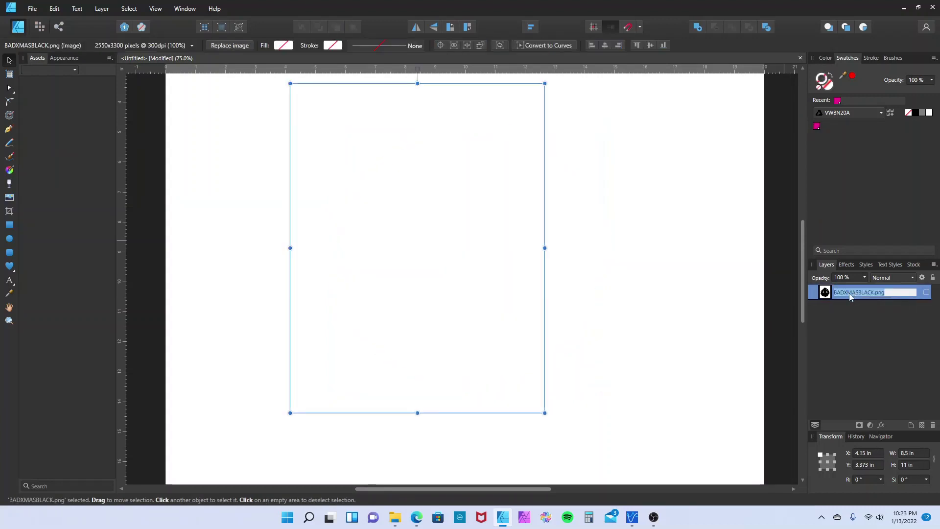
{"action": "scroll", "coordinate": [788, 383], "scroll_direction": "up", "scroll_amount": 1}
{"action": "left_click", "coordinate": [927, 292]}
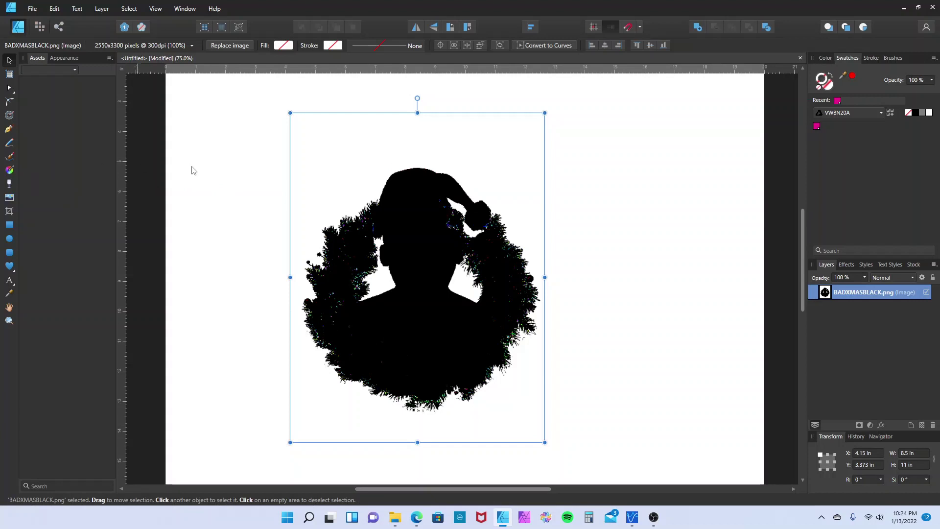
{"action": "left_click", "coordinate": [217, 171]}
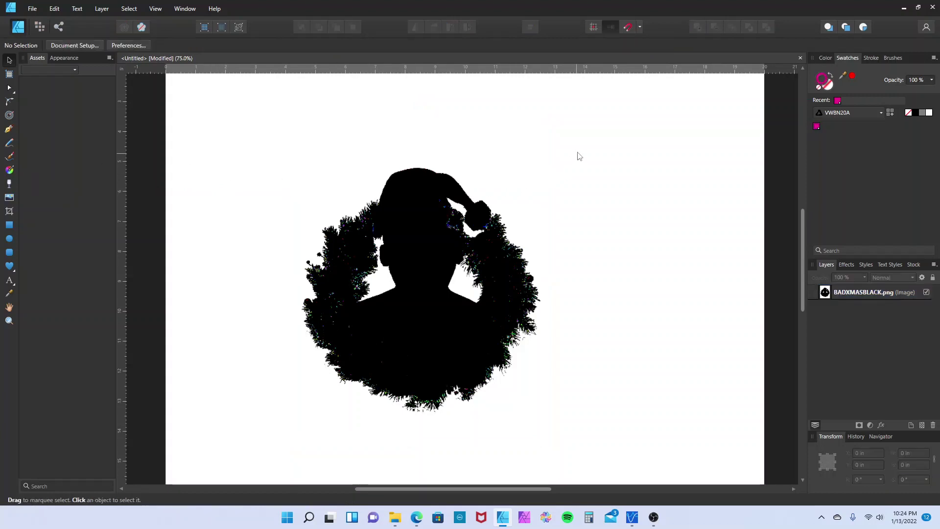
Start a smart-mode Pen curve just outside the silhouette, tracing from the hat's left edge over the crown and along its drooping tail
{"action": "left_click", "coordinate": [9, 157]}
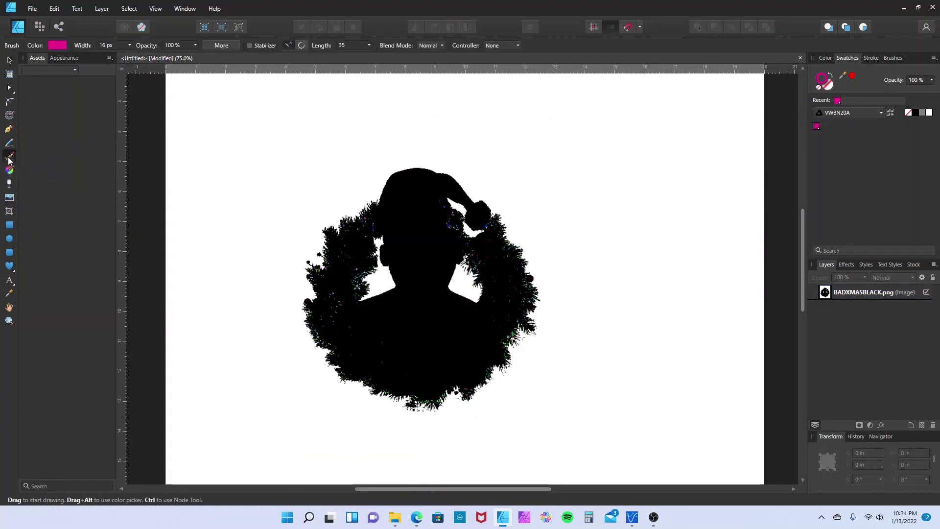
{"action": "left_click", "coordinate": [10, 132]}
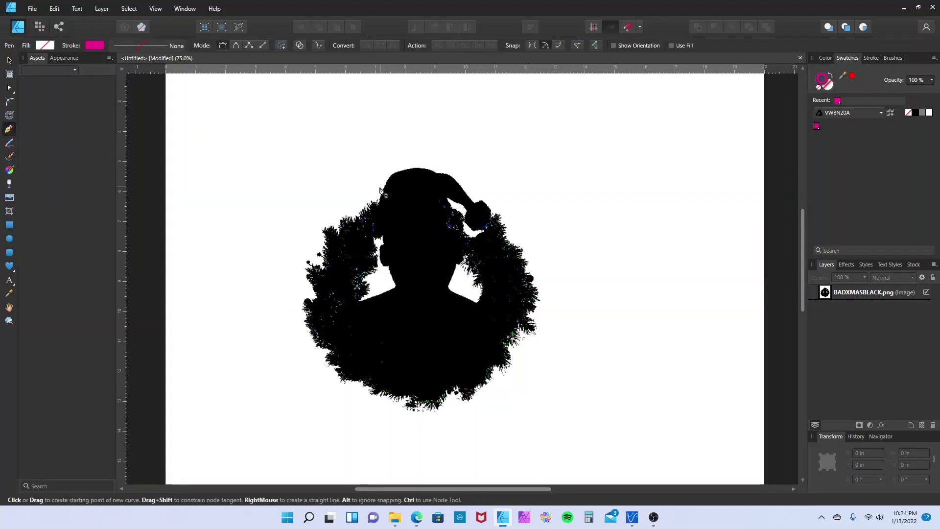
{"action": "left_click", "coordinate": [236, 46]}
{"action": "left_click", "coordinate": [235, 46]}
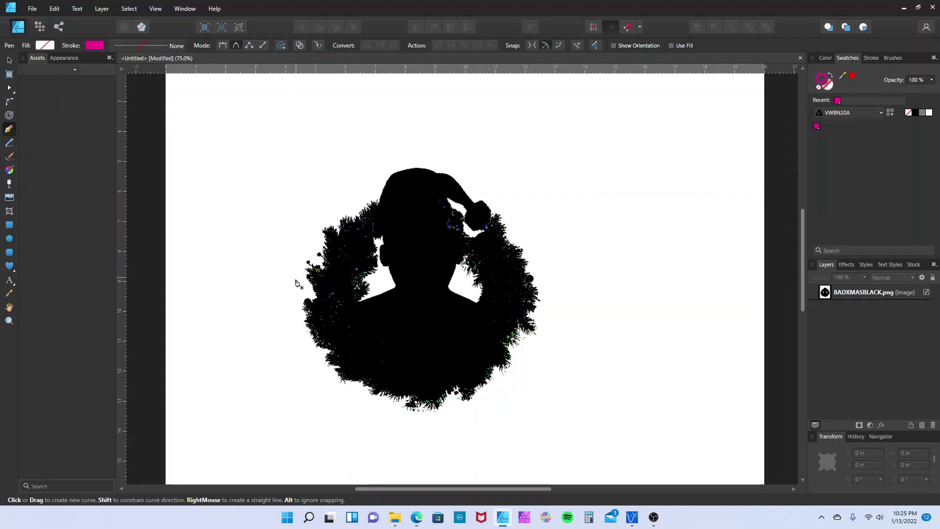
{"action": "left_click", "coordinate": [378, 193]}
{"action": "left_click", "coordinate": [382, 182]}
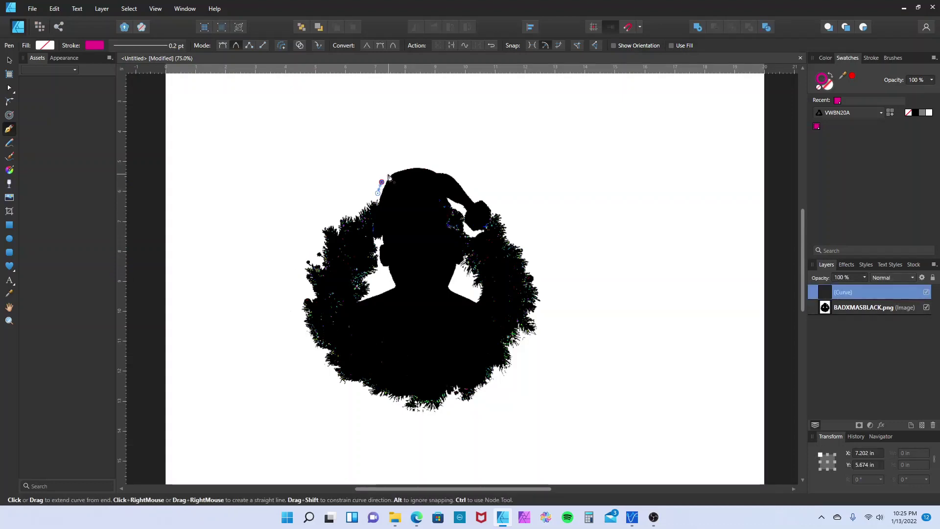
{"action": "left_click", "coordinate": [389, 173]}
{"action": "left_click", "coordinate": [399, 167]}
{"action": "left_click", "coordinate": [412, 164]}
{"action": "left_click", "coordinate": [421, 163]}
{"action": "left_click", "coordinate": [429, 164]}
{"action": "left_click", "coordinate": [440, 169]}
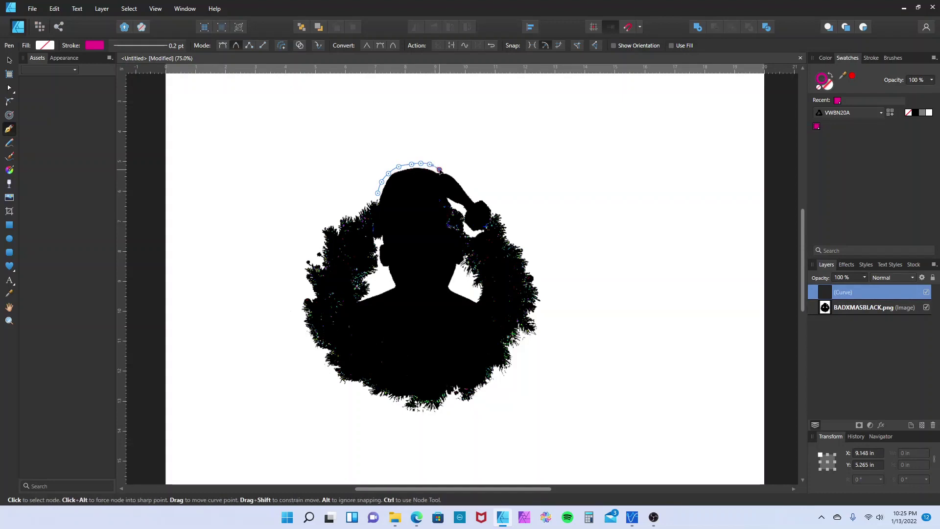
{"action": "left_click", "coordinate": [449, 170]}
{"action": "left_click", "coordinate": [456, 175]}
{"action": "left_click", "coordinate": [464, 182]}
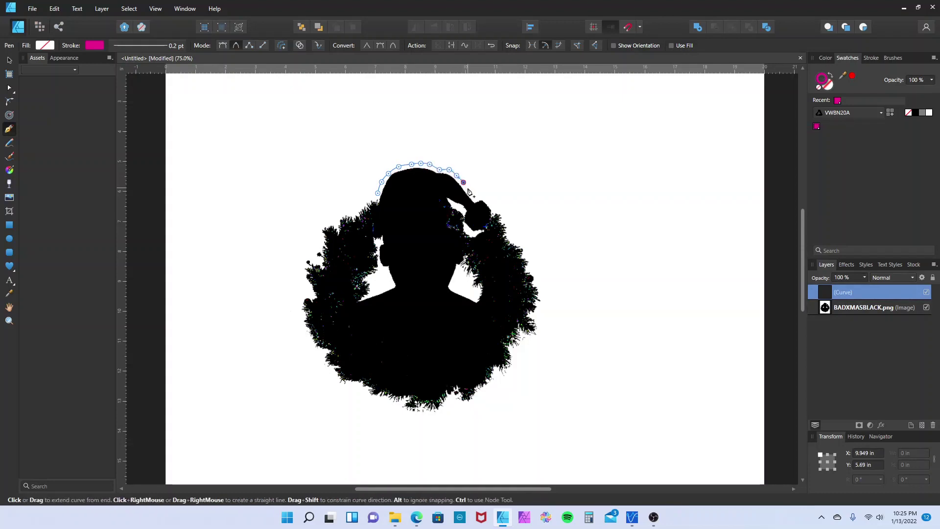
Extend the curve around the hat's pompom and down the outer right side of the wreath
{"action": "left_click", "coordinate": [472, 194]}
{"action": "left_click", "coordinate": [483, 199]}
{"action": "left_click", "coordinate": [488, 199]}
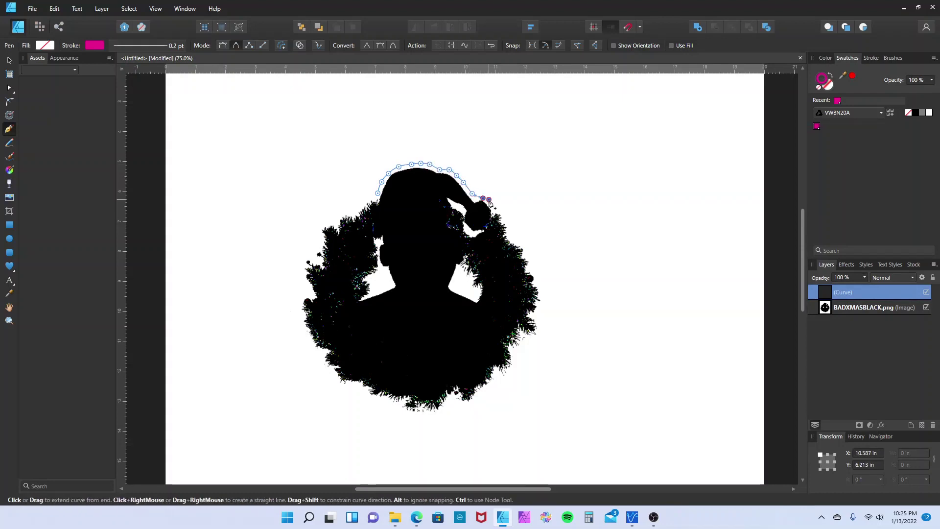
{"action": "left_click", "coordinate": [503, 212]}
{"action": "left_click", "coordinate": [512, 229]}
{"action": "left_click", "coordinate": [517, 239]}
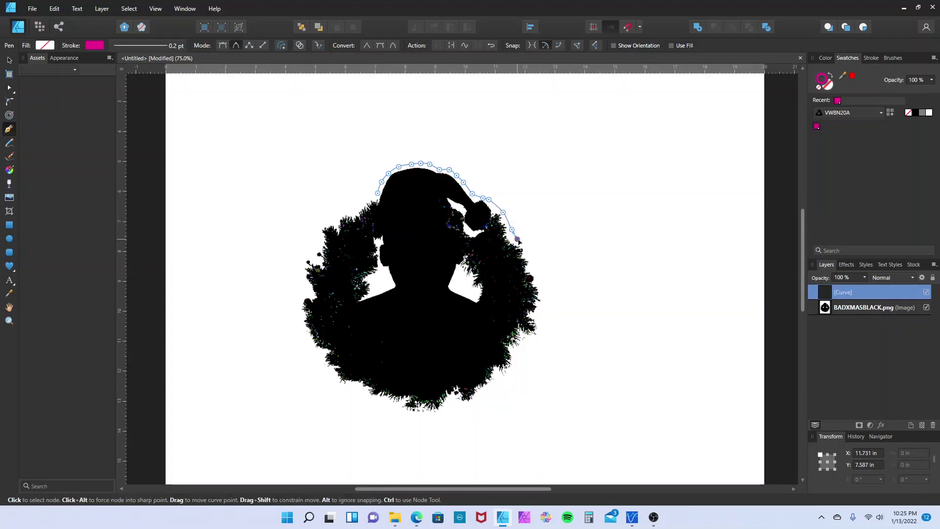
{"action": "left_click", "coordinate": [528, 251]}
{"action": "left_click", "coordinate": [532, 260]}
{"action": "left_click", "coordinate": [537, 277]}
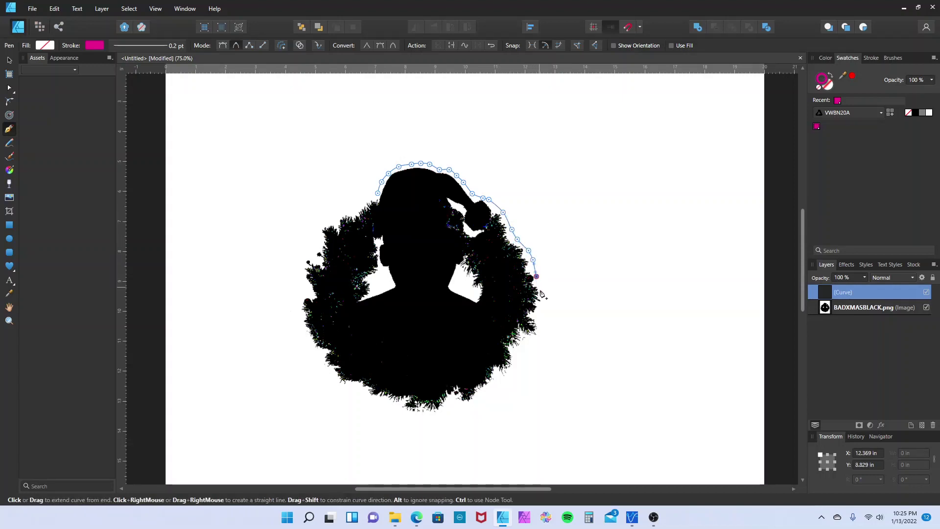
{"action": "left_click", "coordinate": [541, 292]}
{"action": "left_click", "coordinate": [545, 311]}
{"action": "left_click", "coordinate": [542, 325]}
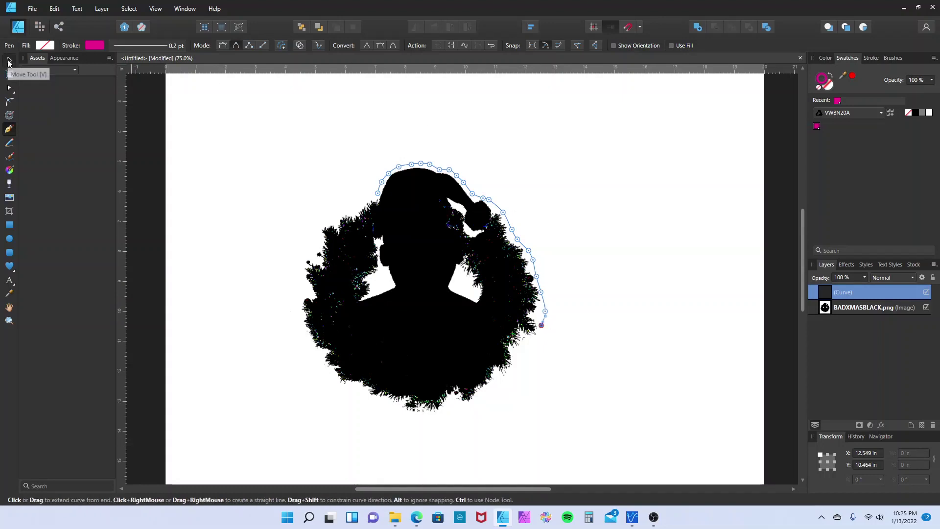
Move the curve node beside the wreath's upper right edge to about X 11.5 in, Y 7.26 in
{"action": "left_click", "coordinate": [8, 62]}
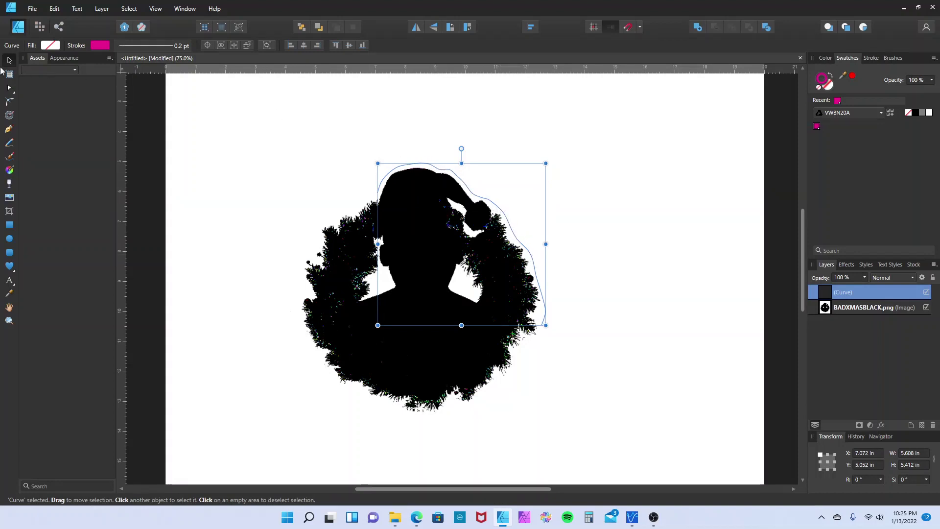
{"action": "left_click", "coordinate": [10, 89]}
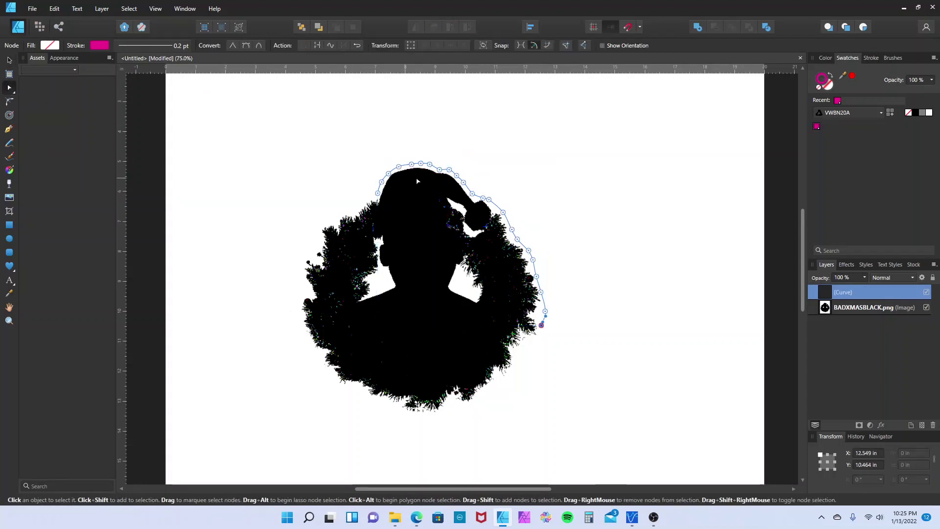
{"action": "left_click", "coordinate": [513, 226]}
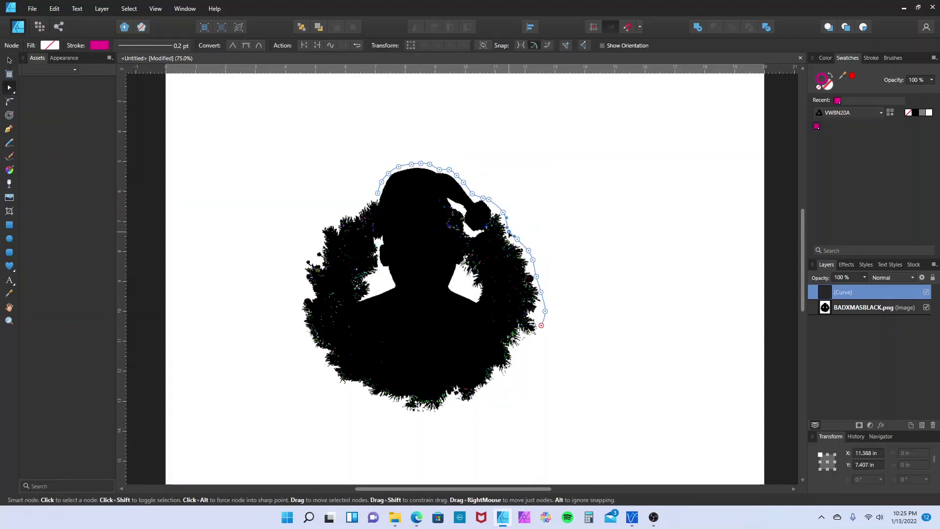
{"action": "left_click_drag", "start_coordinate": [514, 224], "coordinate": [513, 230]}
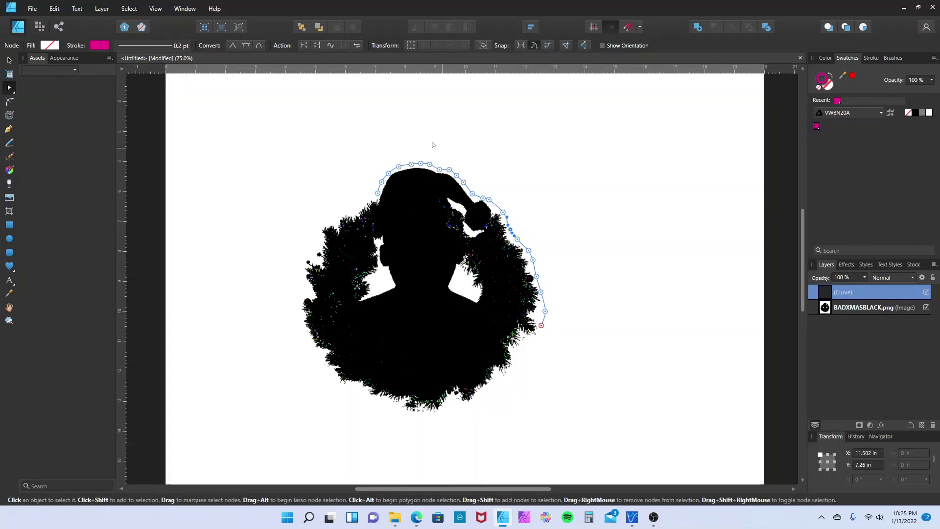
Resume the Pen curve from its open end and trace the wreath's lower right edge to the bottom of the artwork
{"action": "left_click", "coordinate": [10, 130]}
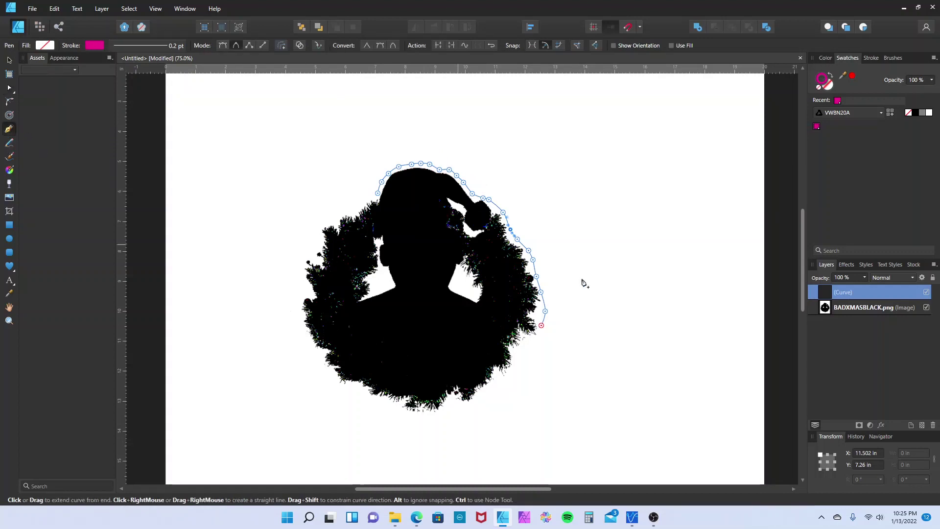
{"action": "left_click", "coordinate": [537, 339]}
{"action": "left_click", "coordinate": [530, 341]}
{"action": "left_click", "coordinate": [521, 348]}
{"action": "left_click", "coordinate": [520, 360]}
{"action": "left_click", "coordinate": [513, 372]}
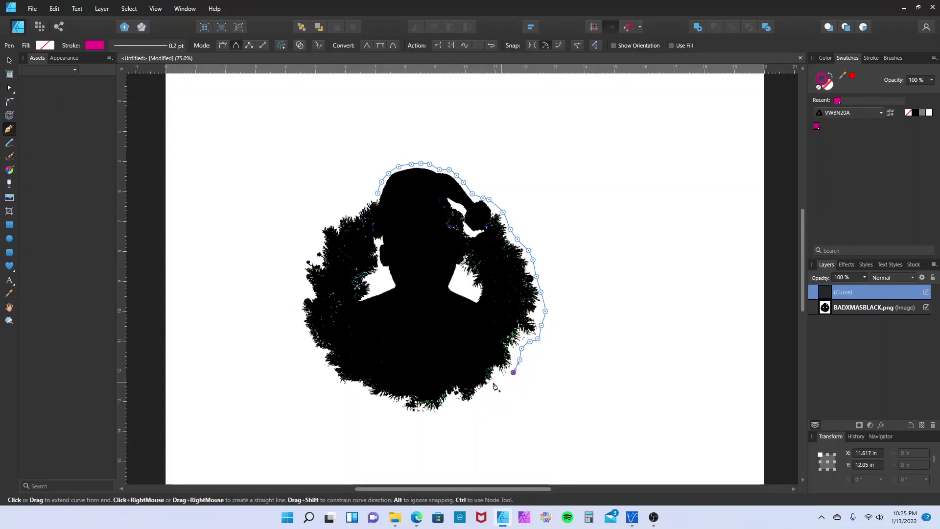
{"action": "left_click", "coordinate": [502, 380]}
{"action": "left_click", "coordinate": [493, 384]}
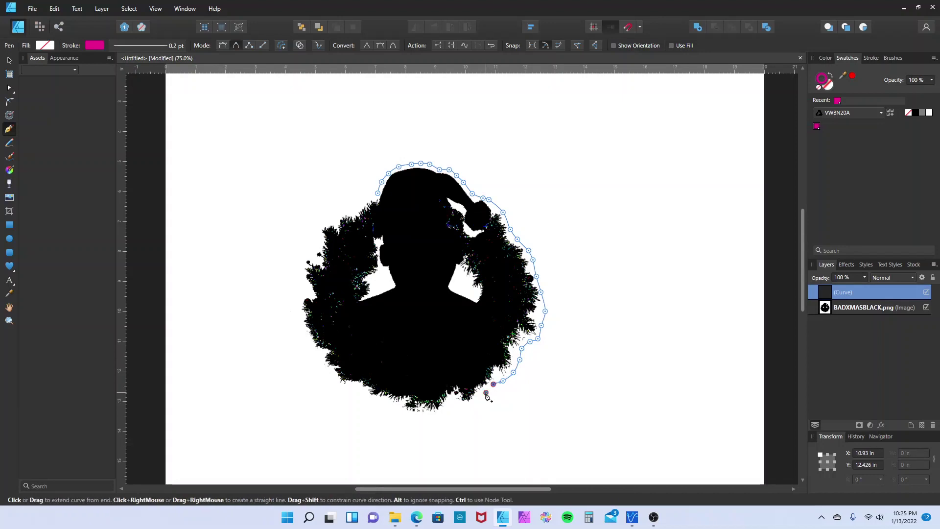
{"action": "left_click", "coordinate": [483, 397]}
{"action": "left_click", "coordinate": [478, 406]}
{"action": "left_click", "coordinate": [462, 408]}
{"action": "left_click", "coordinate": [455, 400]}
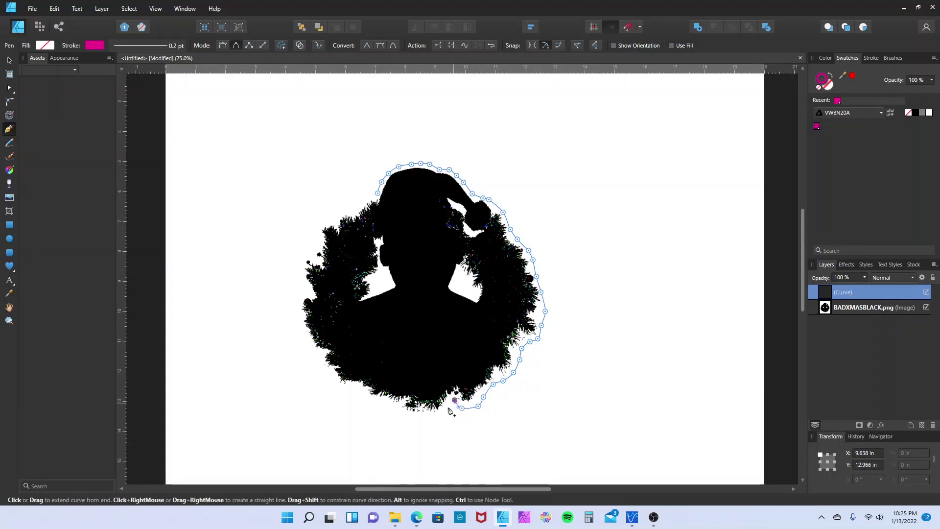
{"action": "left_click", "coordinate": [444, 408]}
{"action": "left_click", "coordinate": [423, 416]}
{"action": "left_click", "coordinate": [402, 415]}
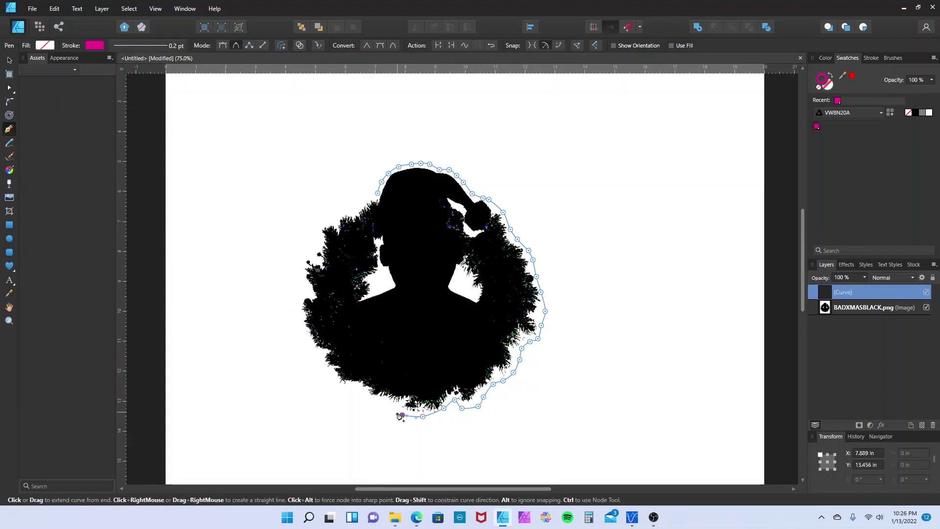
Trace the wreath's lower left and left side up to the hat and close the outline at its starting node
{"action": "left_click", "coordinate": [398, 405]}
{"action": "left_click", "coordinate": [377, 404]}
{"action": "left_click", "coordinate": [359, 396]}
{"action": "left_click", "coordinate": [343, 387]}
{"action": "left_click", "coordinate": [330, 378]}
{"action": "left_click", "coordinate": [304, 339]}
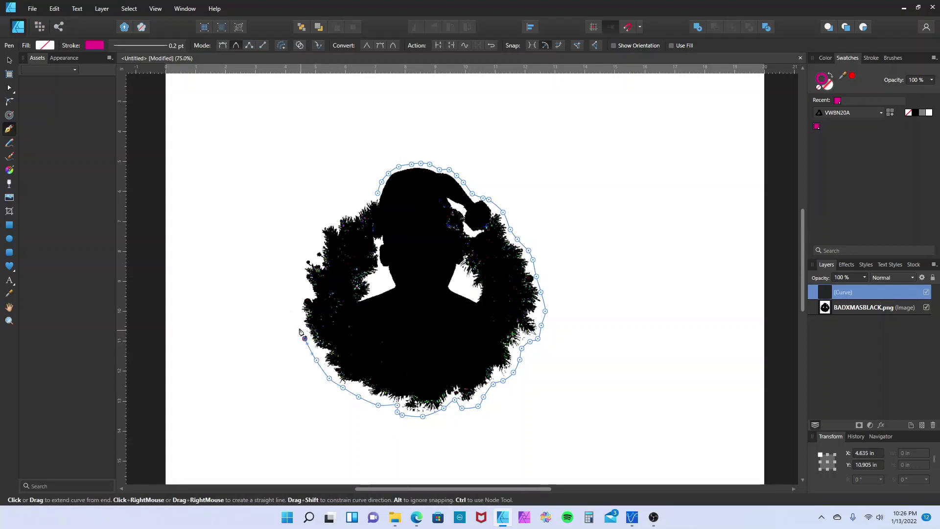
{"action": "left_click", "coordinate": [293, 311]}
{"action": "left_click", "coordinate": [300, 292]}
{"action": "left_click", "coordinate": [300, 274]}
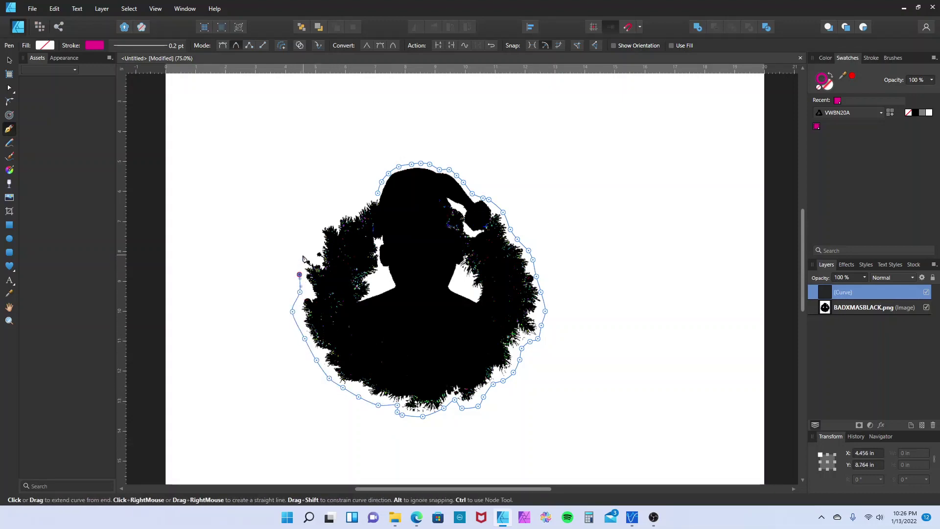
{"action": "left_click", "coordinate": [303, 255]}
{"action": "left_click", "coordinate": [310, 243]}
{"action": "left_click", "coordinate": [317, 235]}
{"action": "left_click", "coordinate": [319, 222]}
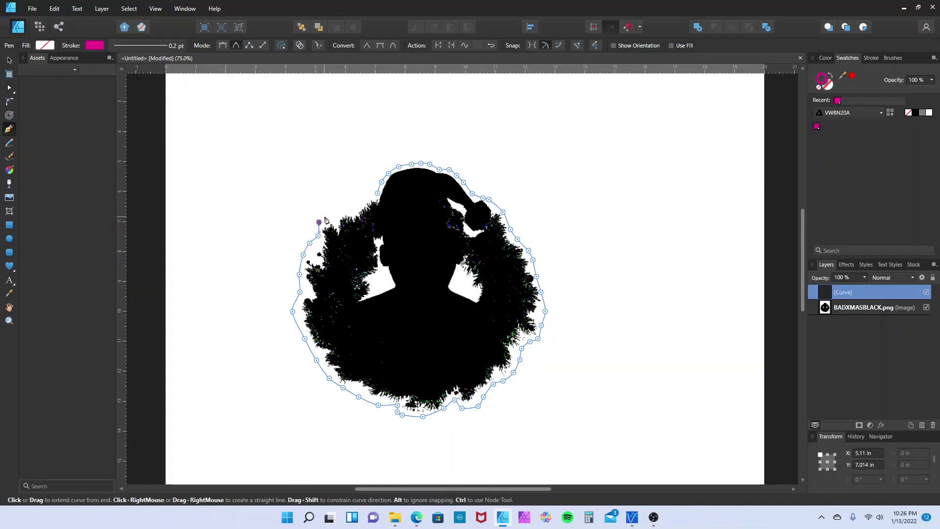
{"action": "left_click", "coordinate": [333, 213]}
{"action": "left_click", "coordinate": [346, 214]}
{"action": "left_click", "coordinate": [354, 206]}
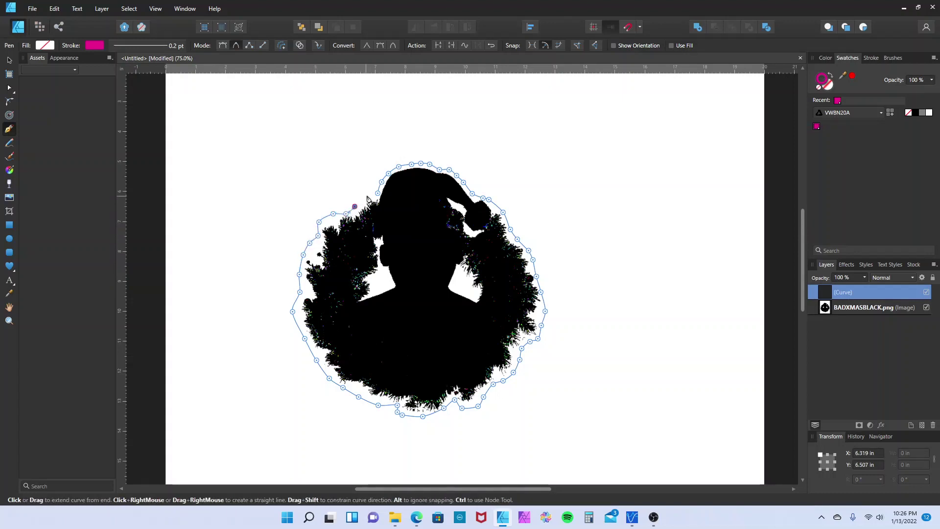
{"action": "left_click", "coordinate": [377, 194]}
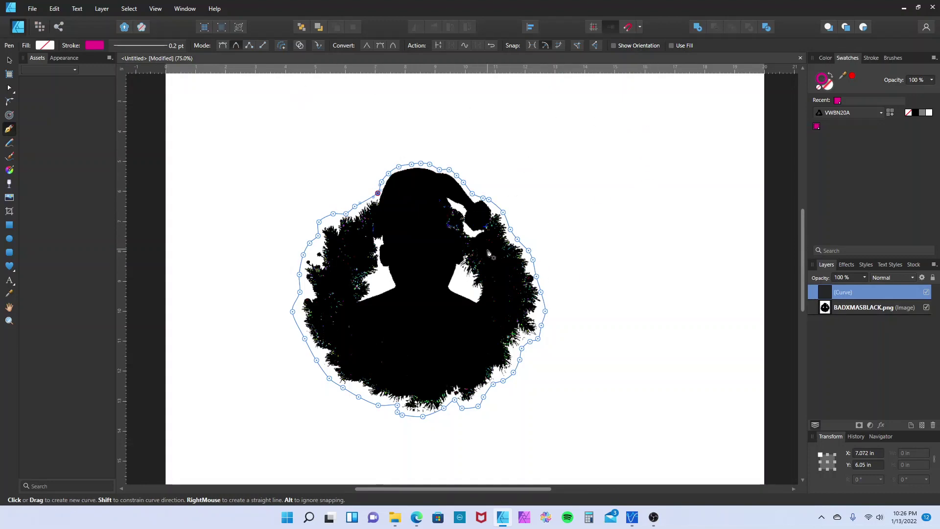
Draw a closed Pen curve inside the white gap between the neck, right shoulder and wreath
{"action": "scroll", "coordinate": [488, 253], "scroll_direction": "up", "scroll_amount": 3}
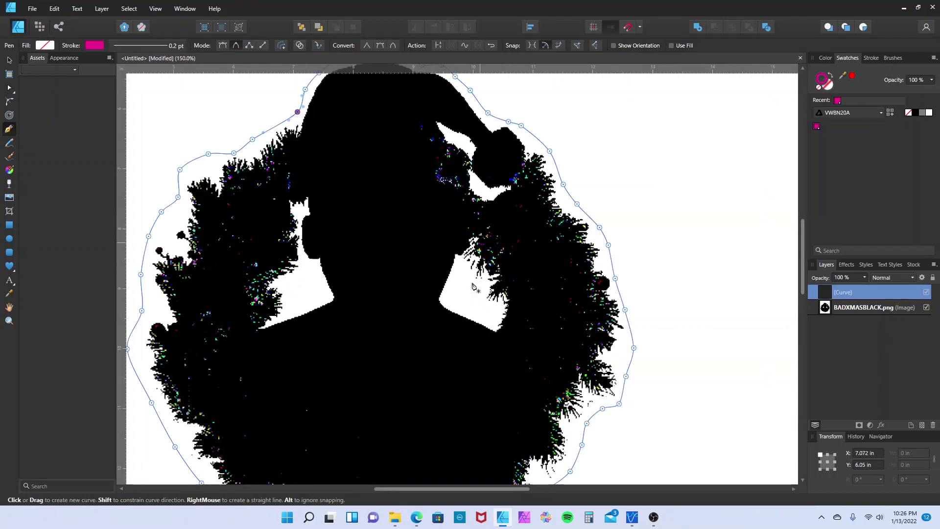
{"action": "left_click", "coordinate": [443, 297]}
{"action": "left_click", "coordinate": [449, 284]}
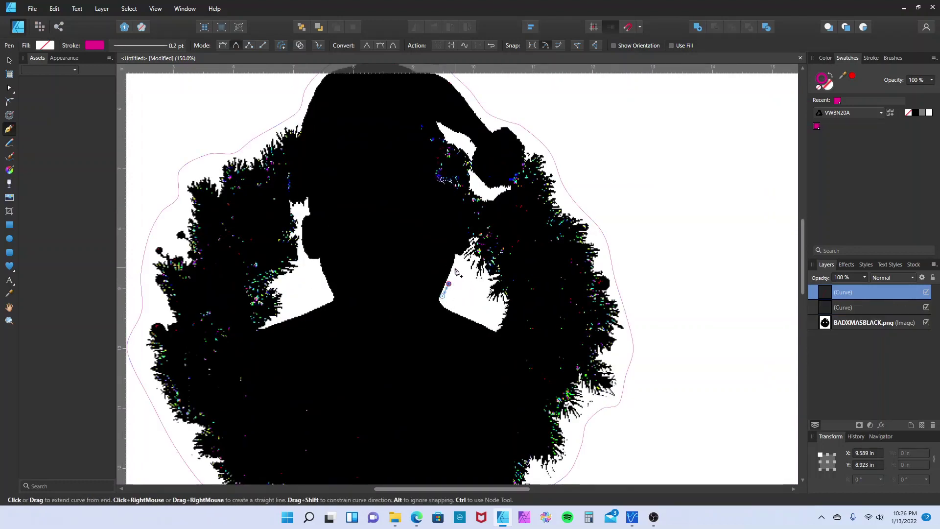
{"action": "left_click", "coordinate": [455, 268]}
{"action": "left_click", "coordinate": [459, 256]}
{"action": "left_click", "coordinate": [468, 261]}
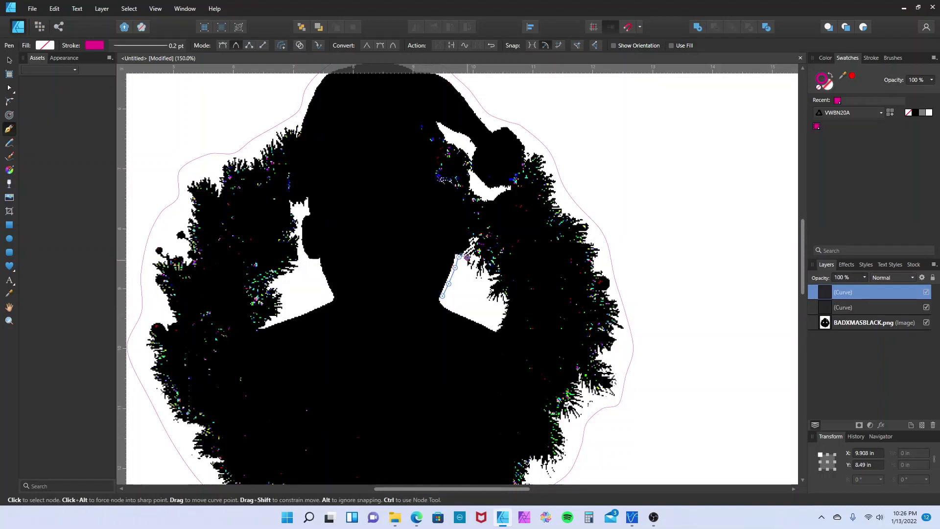
{"action": "left_click", "coordinate": [476, 277]}
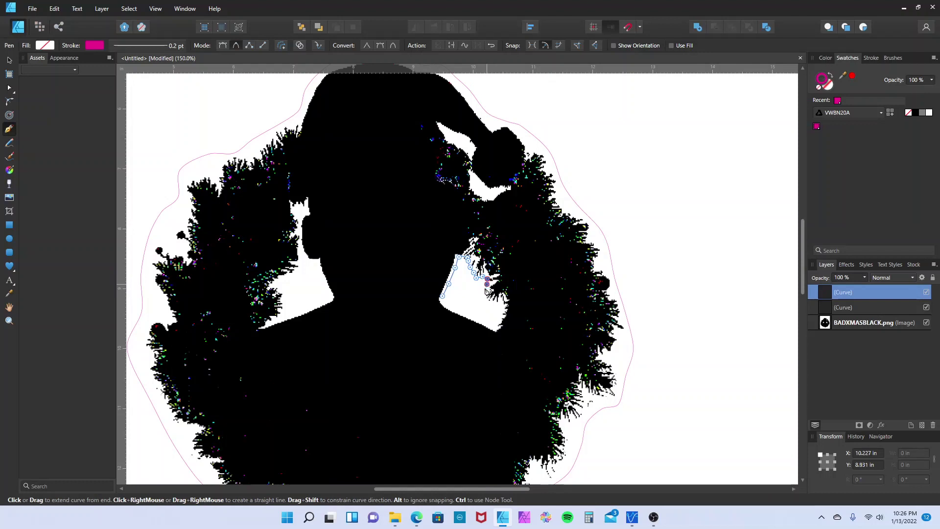
{"action": "left_click", "coordinate": [485, 291]}
{"action": "left_click", "coordinate": [486, 302]}
{"action": "left_click", "coordinate": [493, 305]}
{"action": "left_click", "coordinate": [499, 306]}
{"action": "left_click", "coordinate": [496, 314]}
{"action": "left_click", "coordinate": [492, 321]}
{"action": "left_click", "coordinate": [476, 315]}
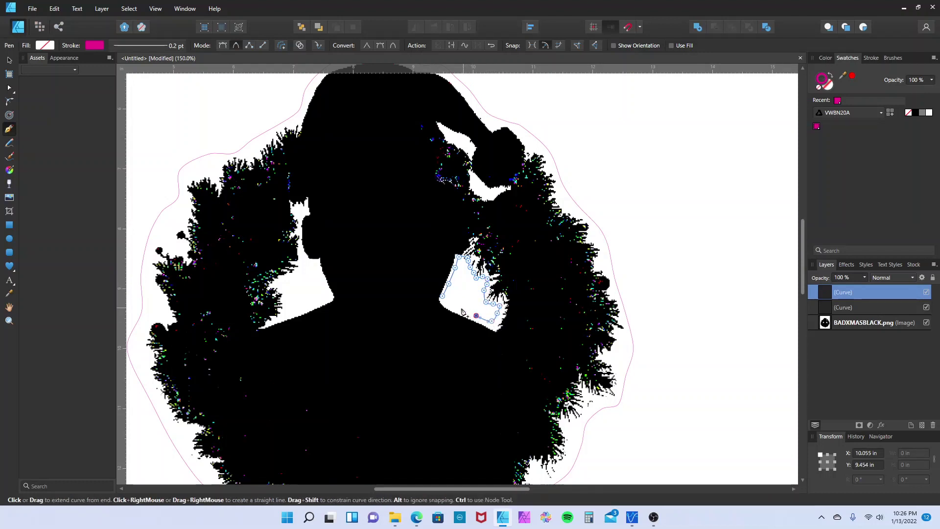
{"action": "left_click", "coordinate": [459, 306]}
{"action": "left_click", "coordinate": [442, 295]}
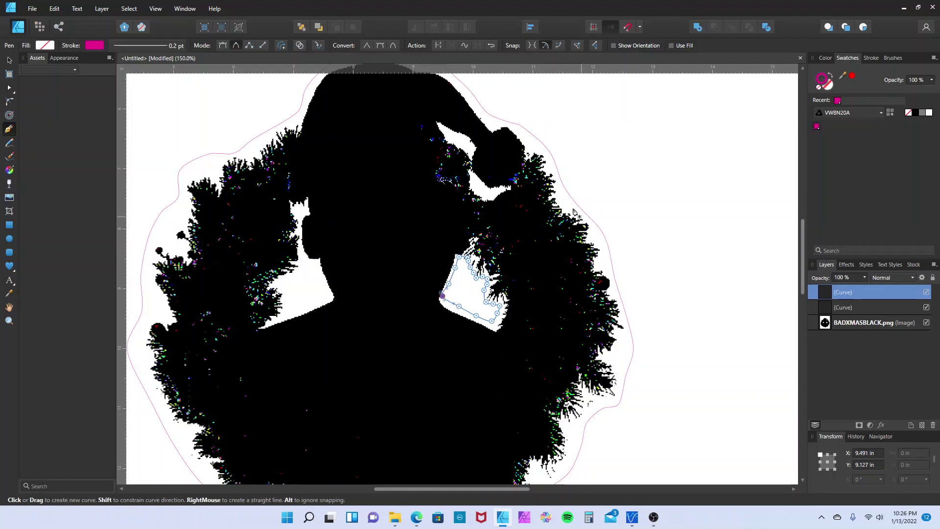
Start a new Pen curve in the white gap below the hat's pom-pom and trace the wreath side up toward the gap's upper tip
{"action": "left_click", "coordinate": [509, 188]}
{"action": "left_click", "coordinate": [505, 191]}
{"action": "left_click", "coordinate": [500, 193]}
{"action": "left_click", "coordinate": [495, 196]}
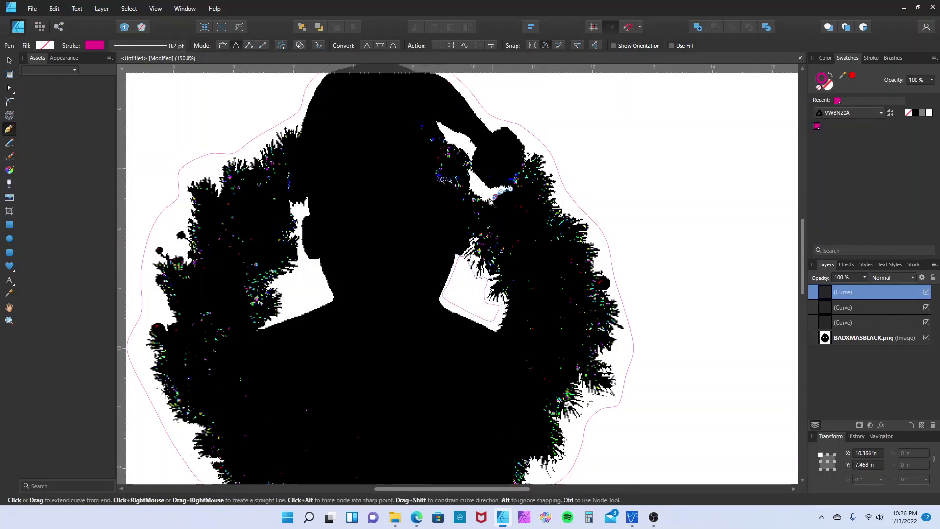
{"action": "left_click", "coordinate": [487, 197]}
{"action": "left_click", "coordinate": [475, 186]}
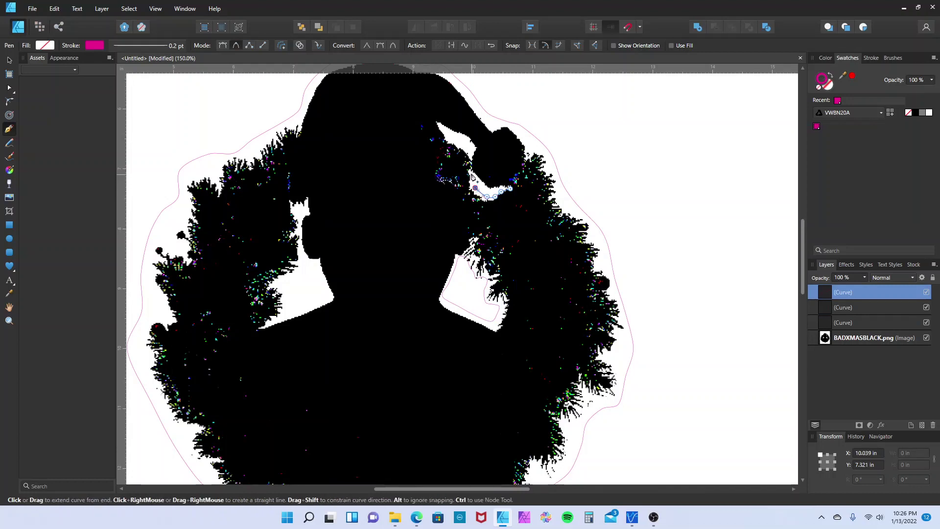
{"action": "left_click", "coordinate": [470, 173]}
{"action": "left_click", "coordinate": [465, 151]}
{"action": "left_click", "coordinate": [458, 146]}
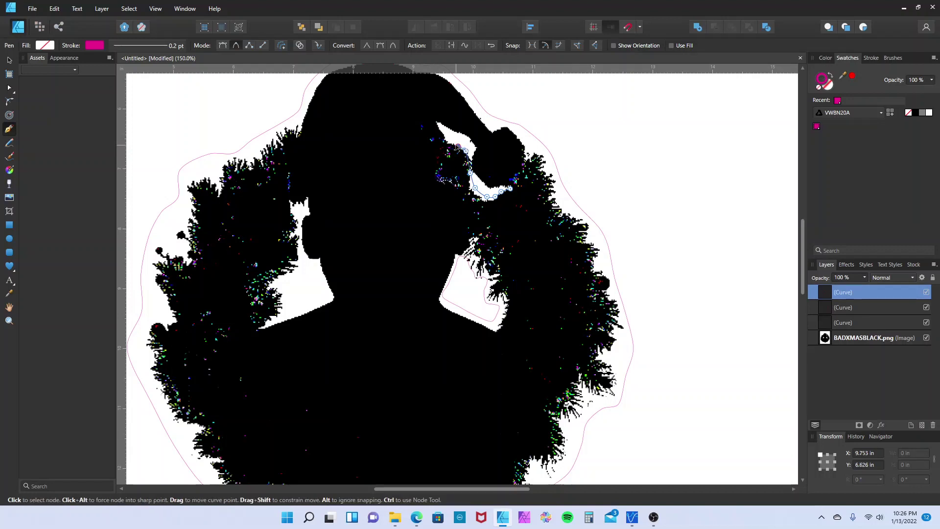
{"action": "left_click", "coordinate": [448, 140]}
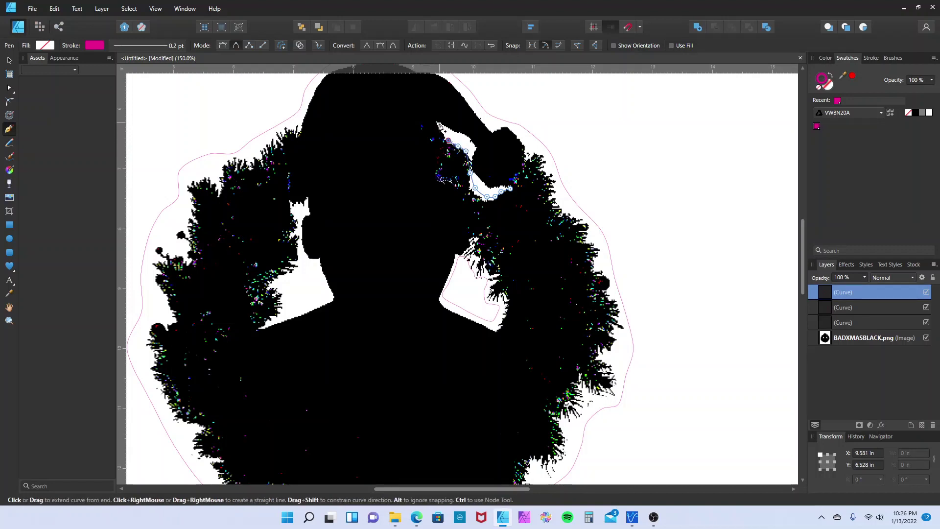
Trace the gap's hat and pom-pom side from its upper tip back to the starting node and close the curve
{"action": "left_click", "coordinate": [439, 123]}
{"action": "left_click", "coordinate": [451, 130]}
{"action": "left_click", "coordinate": [463, 135]}
{"action": "left_click", "coordinate": [473, 142]}
{"action": "left_click", "coordinate": [472, 151]}
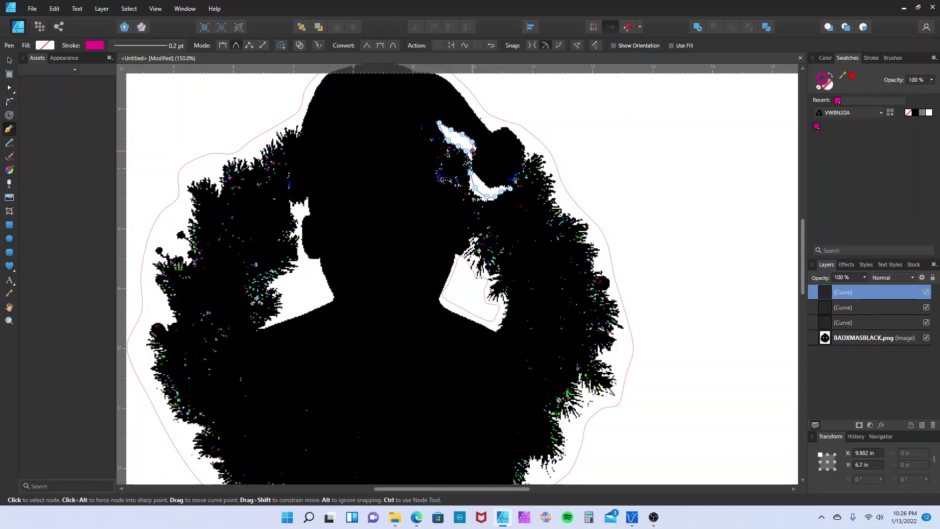
{"action": "left_click", "coordinate": [475, 173]}
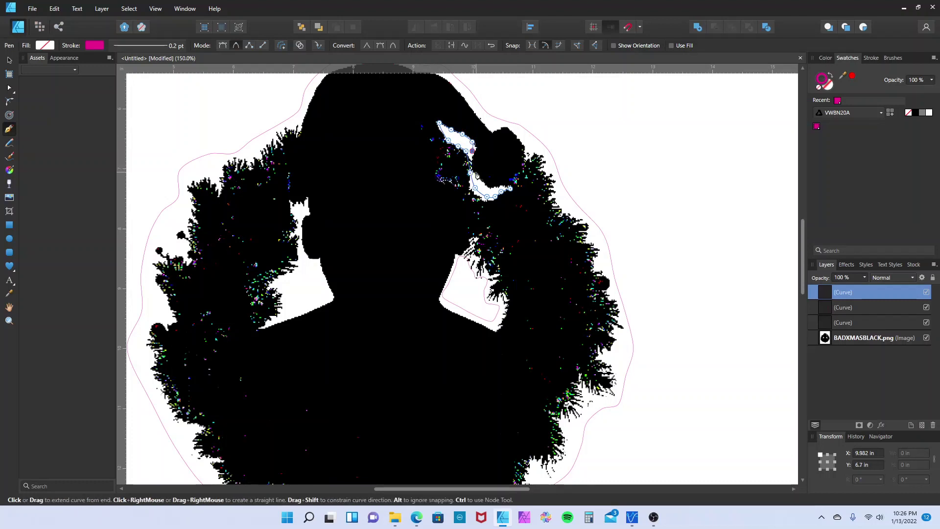
{"action": "left_click", "coordinate": [484, 184]}
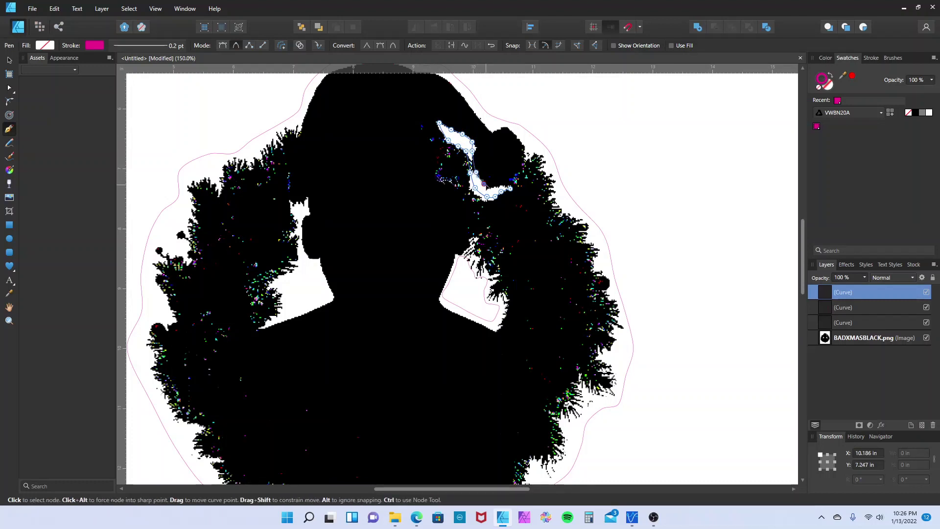
{"action": "left_click", "coordinate": [497, 186]}
{"action": "left_click", "coordinate": [511, 189]}
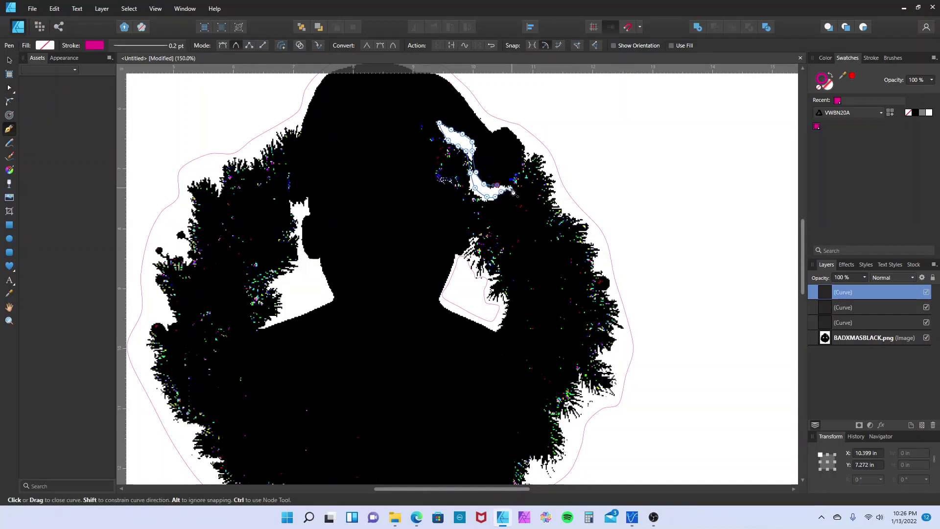
Start another Pen curve in the left white gap and trace the head and neck edge down to the shoulder corner
{"action": "left_click", "coordinate": [306, 200]}
{"action": "left_click", "coordinate": [308, 210]}
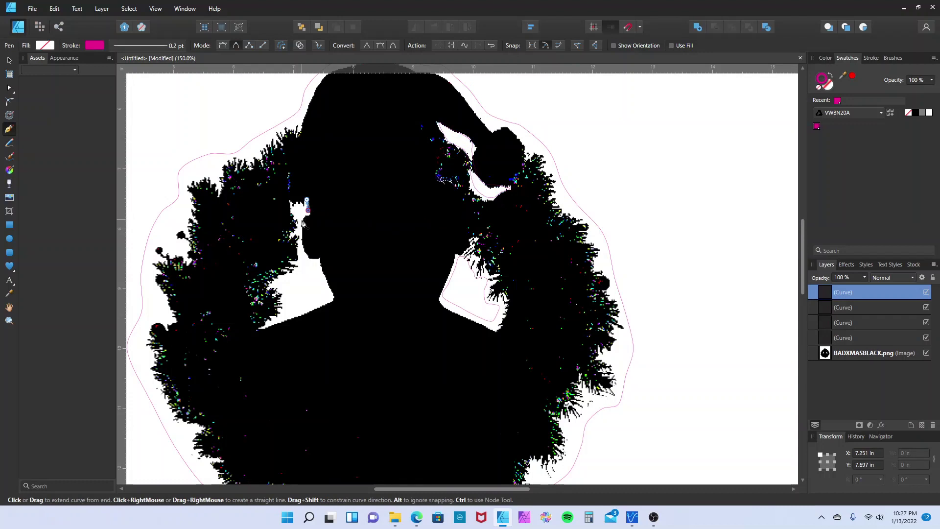
{"action": "left_click", "coordinate": [302, 219]}
{"action": "left_click", "coordinate": [301, 235]}
{"action": "left_click", "coordinate": [302, 249]}
{"action": "left_click", "coordinate": [308, 256]}
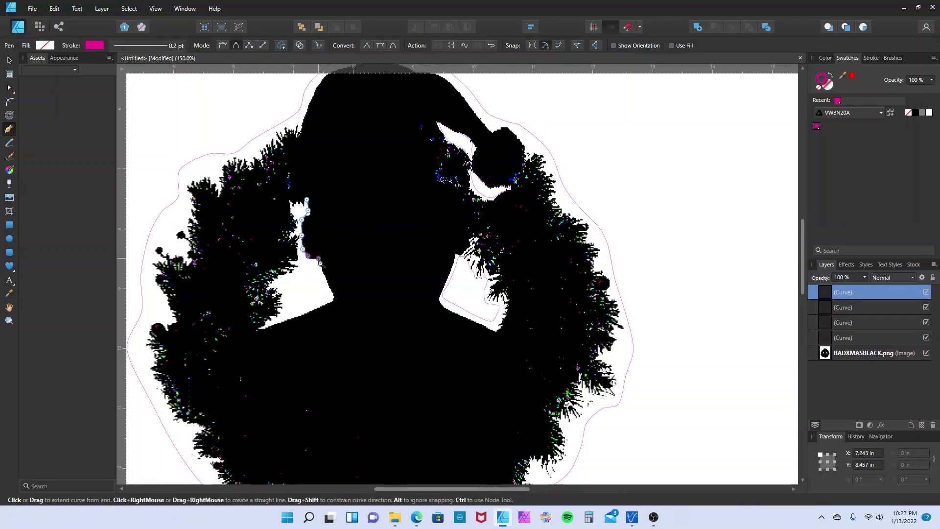
{"action": "left_click", "coordinate": [318, 259]}
{"action": "left_click", "coordinate": [322, 271]}
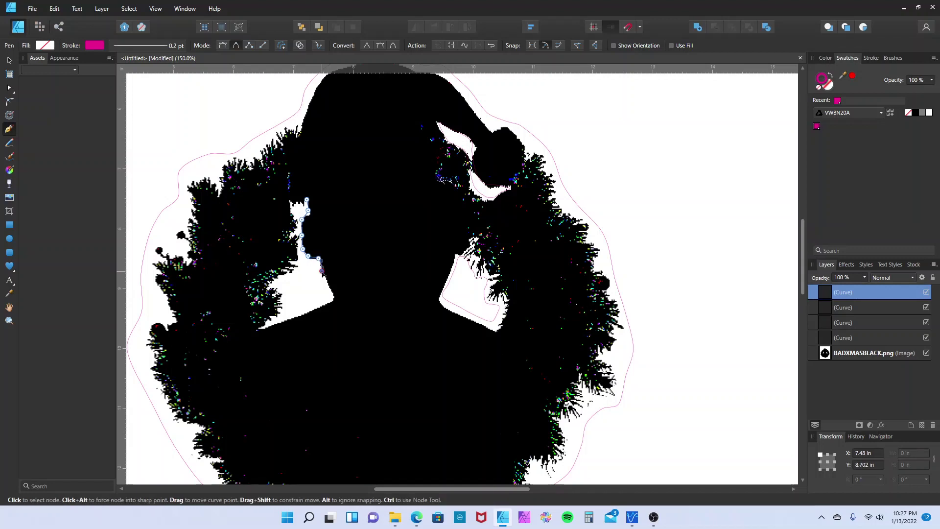
{"action": "left_click", "coordinate": [327, 283]}
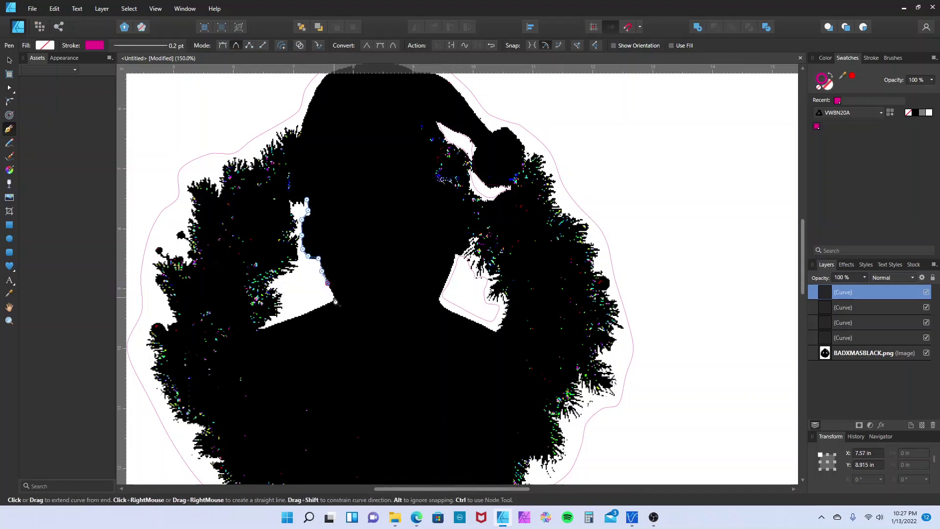
{"action": "left_click", "coordinate": [334, 298]}
Continue the curve along the left shoulder's upper edge to the gap's outer corner at the wreath
{"action": "left_click", "coordinate": [321, 306]}
{"action": "left_click", "coordinate": [306, 312]}
{"action": "left_click", "coordinate": [290, 318]}
{"action": "left_click", "coordinate": [263, 326]}
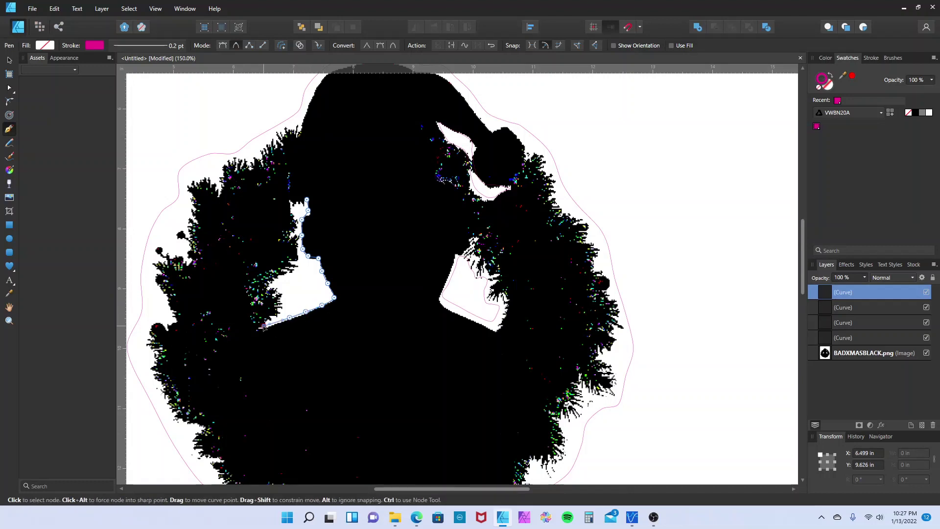
Trace the wreath's inner edge up the left gap and close the curve at its starting node beside the head
{"action": "left_click", "coordinate": [277, 313]}
{"action": "left_click", "coordinate": [282, 304]}
{"action": "left_click", "coordinate": [283, 293]}
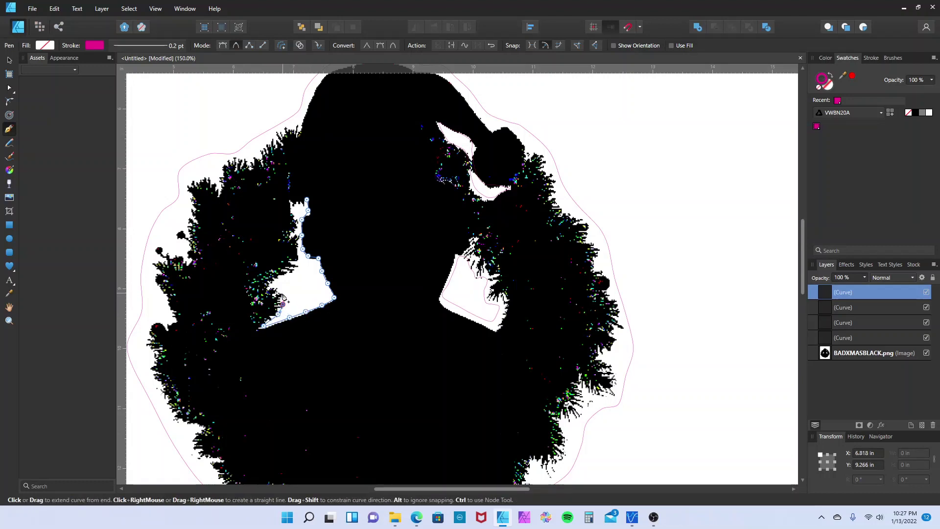
{"action": "left_click", "coordinate": [282, 277]}
{"action": "left_click", "coordinate": [296, 271]}
{"action": "left_click", "coordinate": [298, 265]}
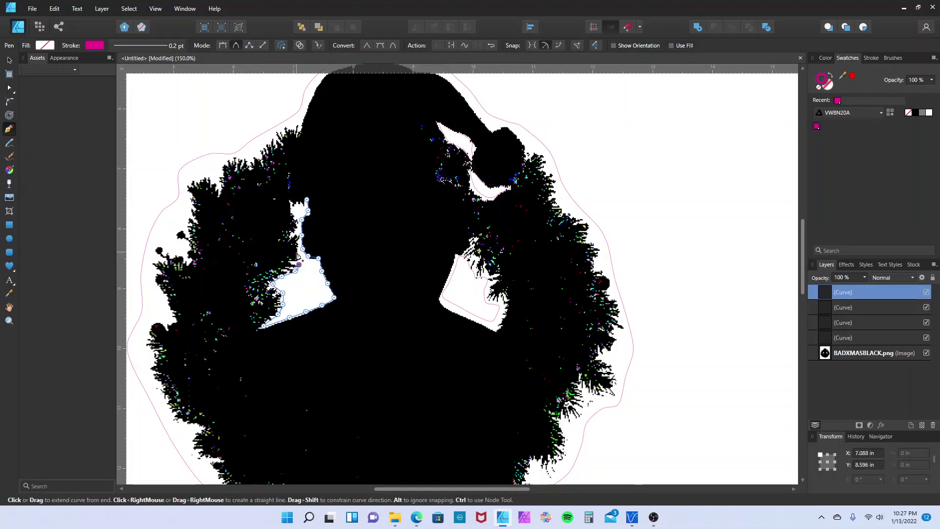
{"action": "left_click", "coordinate": [297, 251]}
{"action": "left_click", "coordinate": [298, 234]}
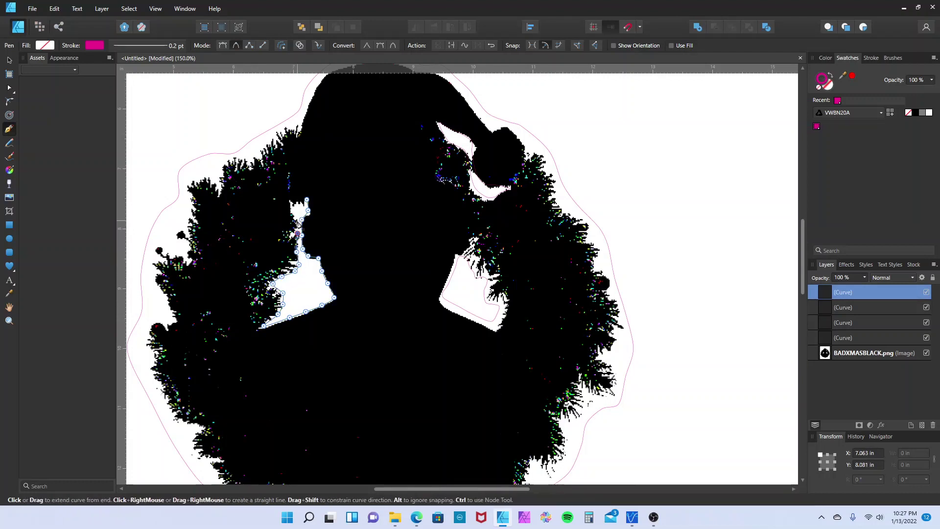
{"action": "left_click", "coordinate": [294, 218]}
{"action": "left_click", "coordinate": [291, 201]}
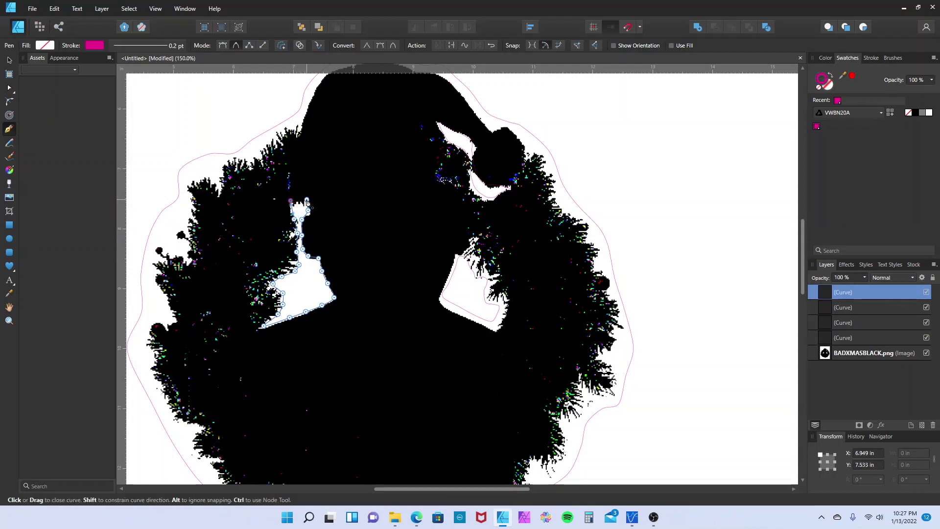
{"action": "left_click", "coordinate": [307, 200]}
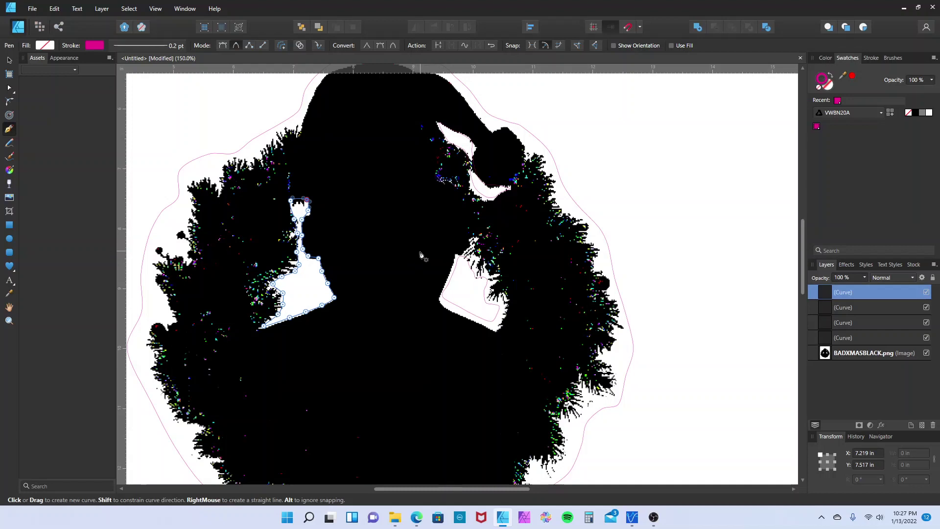
Leave the Pen tool and examine the outer outline and the inner gap curves over the whole artwork
{"action": "scroll", "coordinate": [421, 259], "scroll_direction": "down", "scroll_amount": 5}
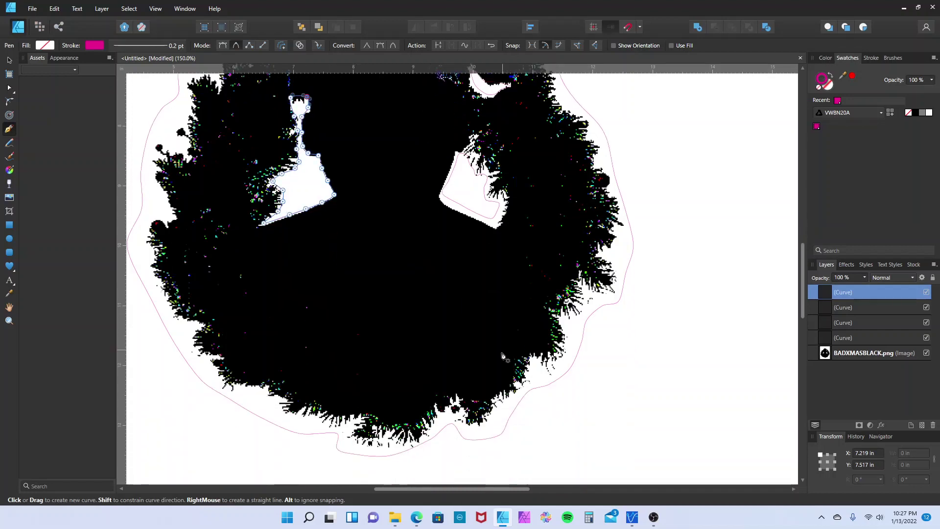
{"action": "scroll", "coordinate": [503, 356], "scroll_direction": "up", "scroll_amount": 4}
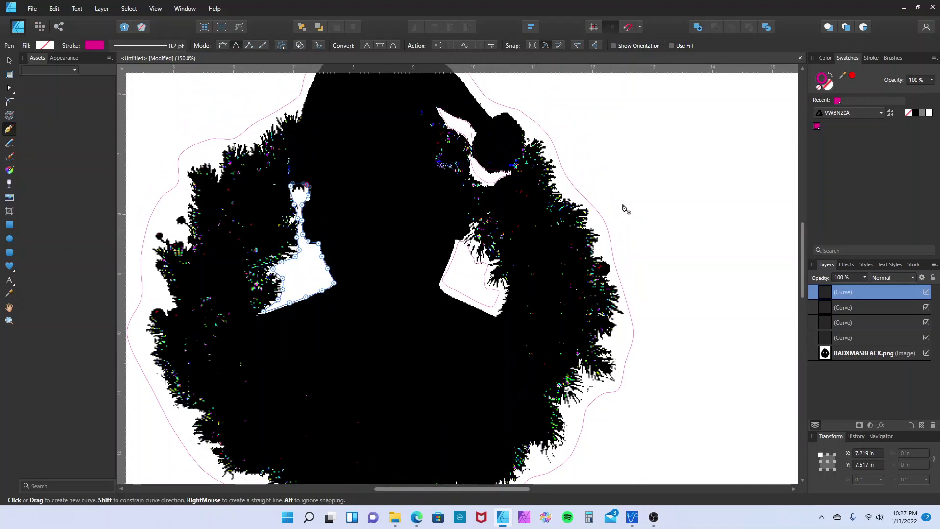
{"action": "left_click", "coordinate": [9, 60]}
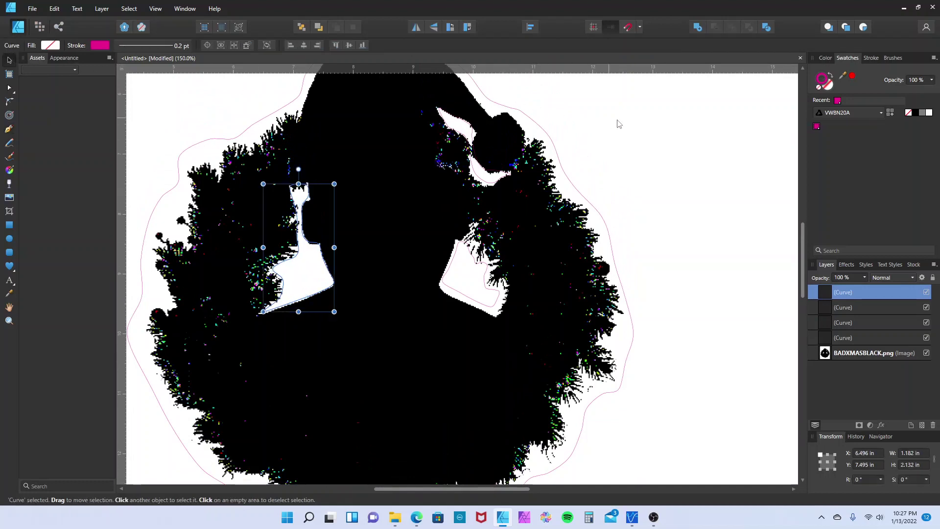
{"action": "left_click", "coordinate": [632, 127]}
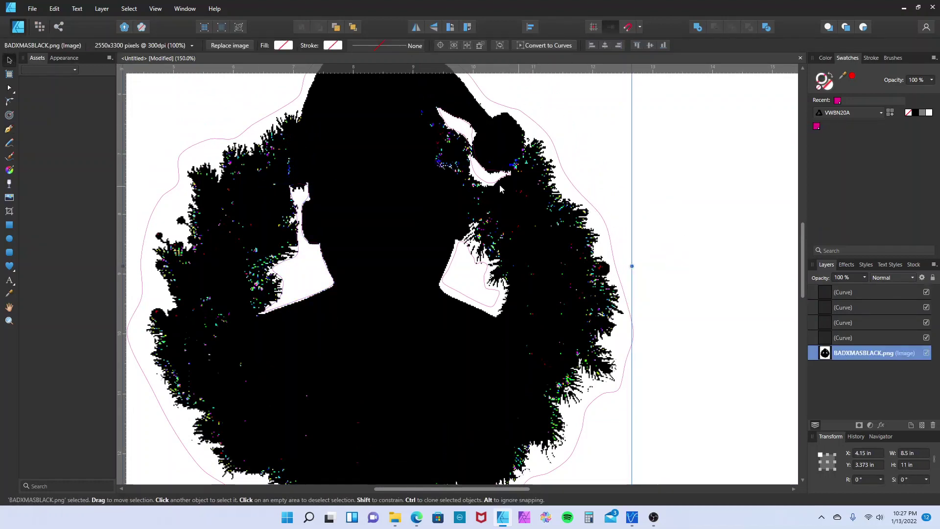
{"action": "scroll", "coordinate": [549, 237], "scroll_direction": "up", "scroll_amount": 4}
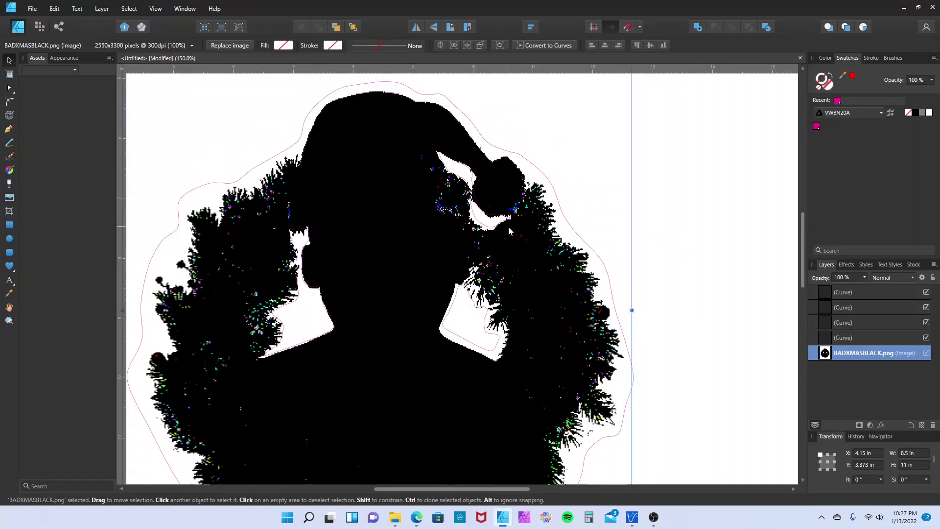
{"action": "scroll", "coordinate": [598, 243], "scroll_direction": "down", "scroll_amount": 4}
{"action": "scroll", "coordinate": [598, 242], "scroll_direction": "down", "scroll_amount": 7}
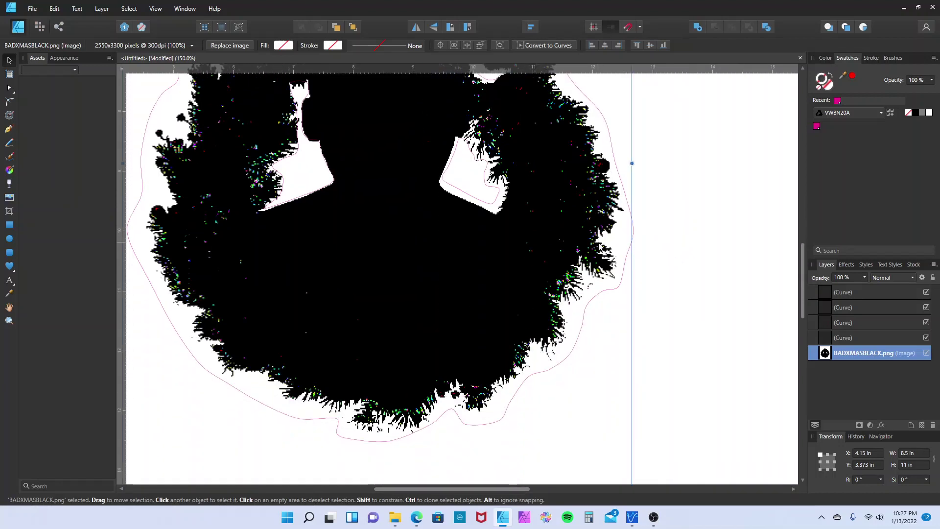
{"action": "scroll", "coordinate": [600, 247], "scroll_direction": "up", "scroll_amount": 6}
{"action": "scroll", "coordinate": [599, 249], "scroll_direction": "up", "scroll_amount": 4}
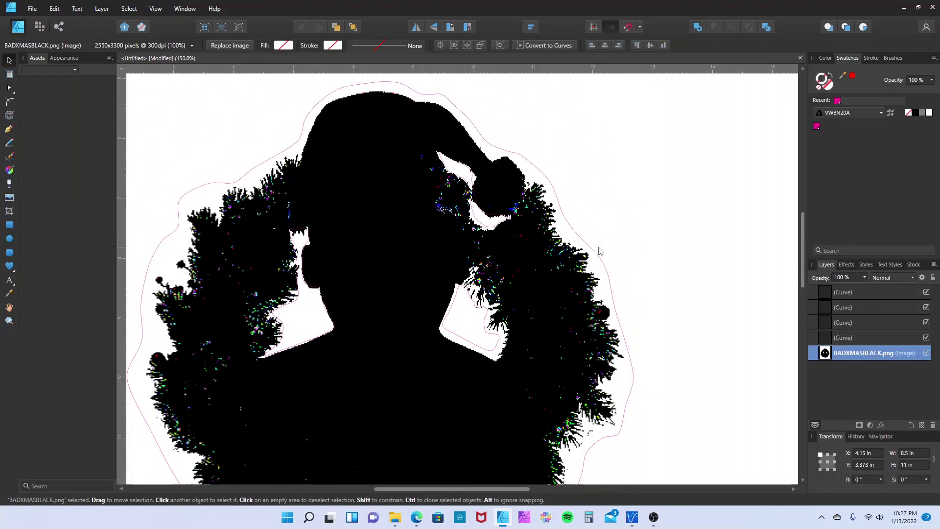
{"action": "scroll", "coordinate": [600, 251], "scroll_direction": "up", "scroll_amount": 3}
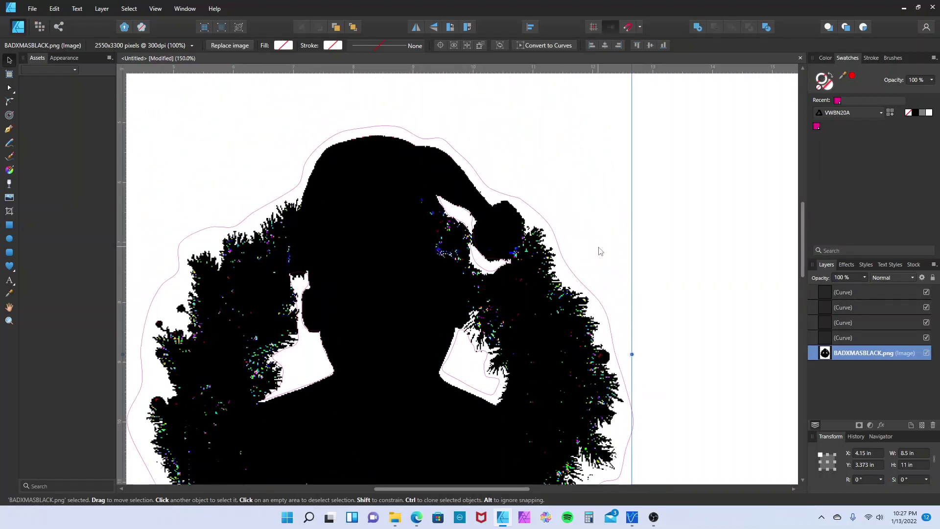
{"action": "scroll", "coordinate": [600, 251], "scroll_direction": "down", "scroll_amount": 2}
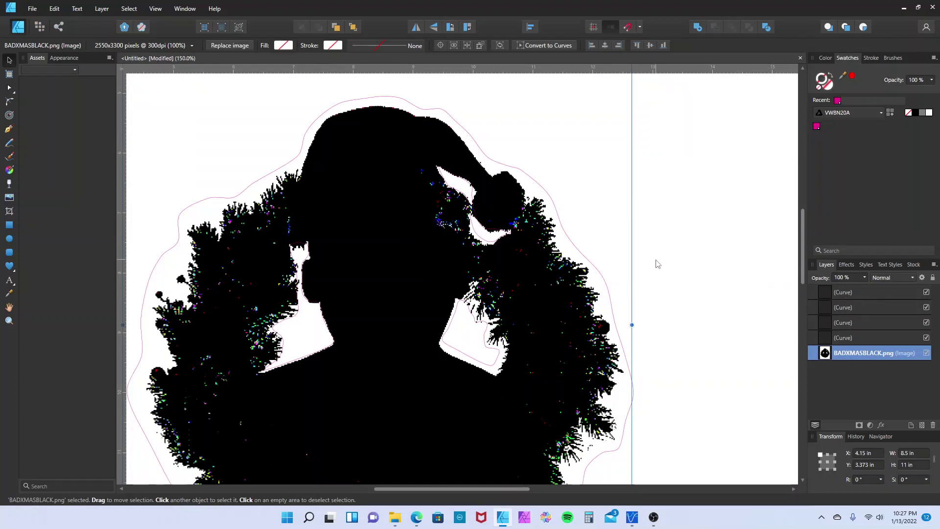
Select all the curves together with the image and set up a PDF (for print) export with the area limited to Selection Area
{"action": "key", "text": "ctrl+a"}
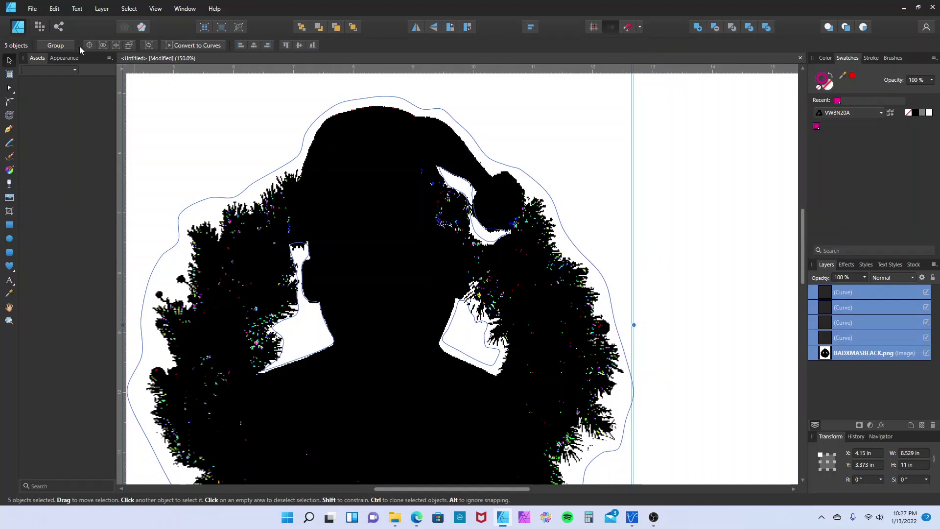
{"action": "left_click", "coordinate": [32, 8]}
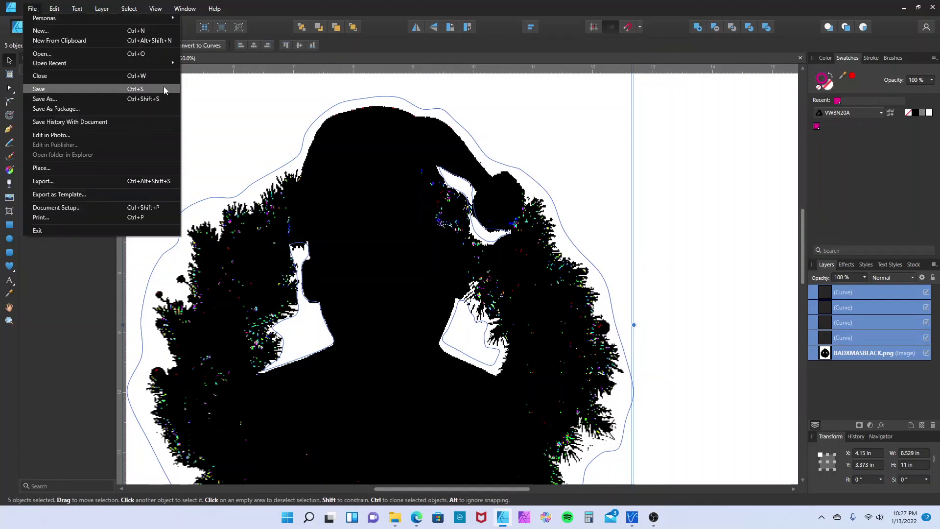
{"action": "left_click", "coordinate": [72, 182]}
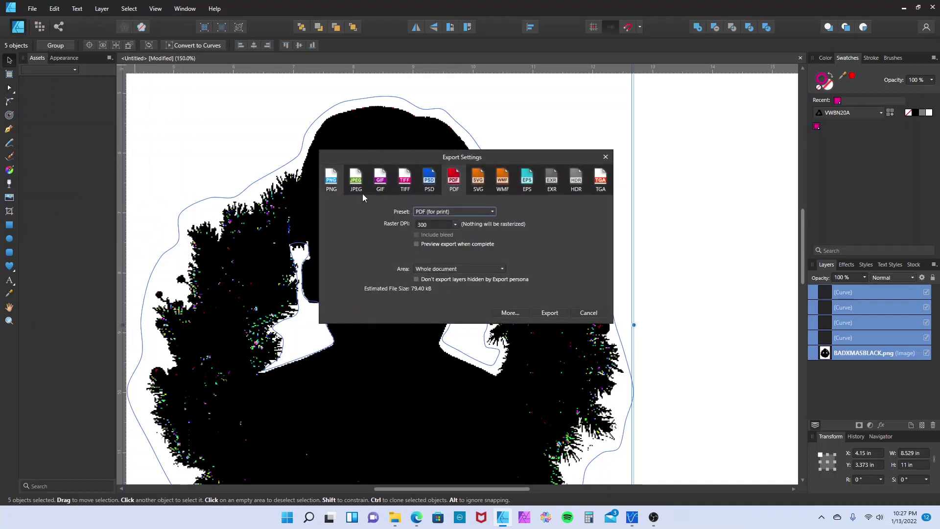
{"action": "left_click", "coordinate": [451, 270]}
{"action": "left_click", "coordinate": [439, 292]}
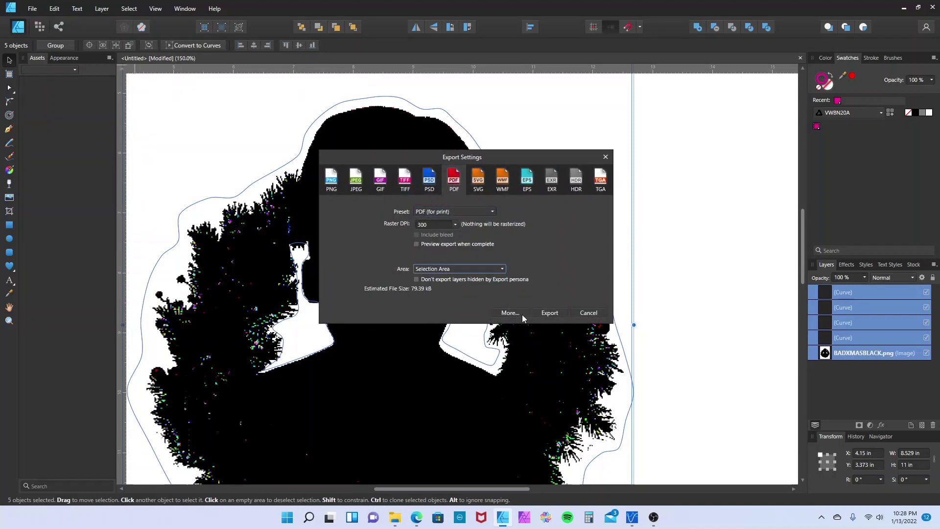
Export the PDF to the Versa Works folder under the file name Xmas
{"action": "left_click", "coordinate": [538, 313]}
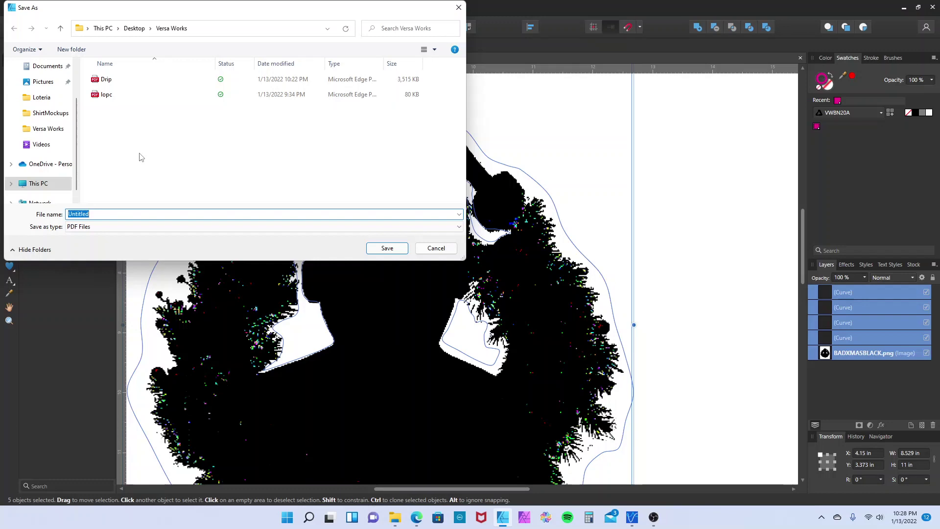
{"action": "type", "text": "Xmas"}
{"action": "key", "text": "Return"}
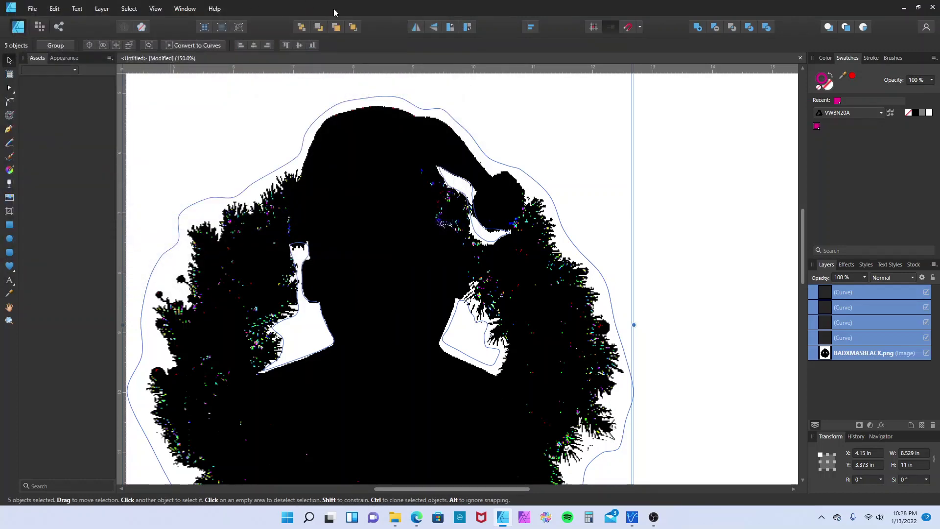
Switch to VersaWorks and accept the open job settings of Drip.pdf
{"action": "left_click", "coordinate": [633, 515]}
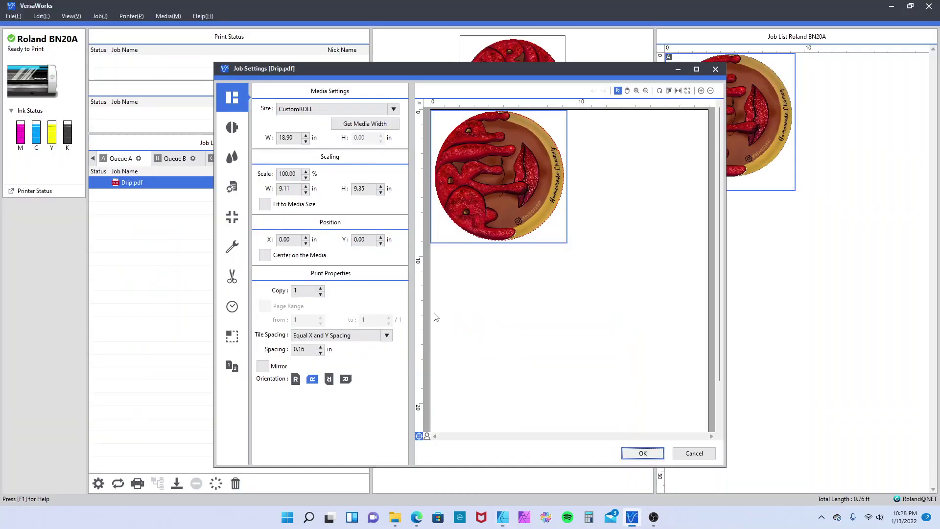
{"action": "left_click", "coordinate": [657, 450]}
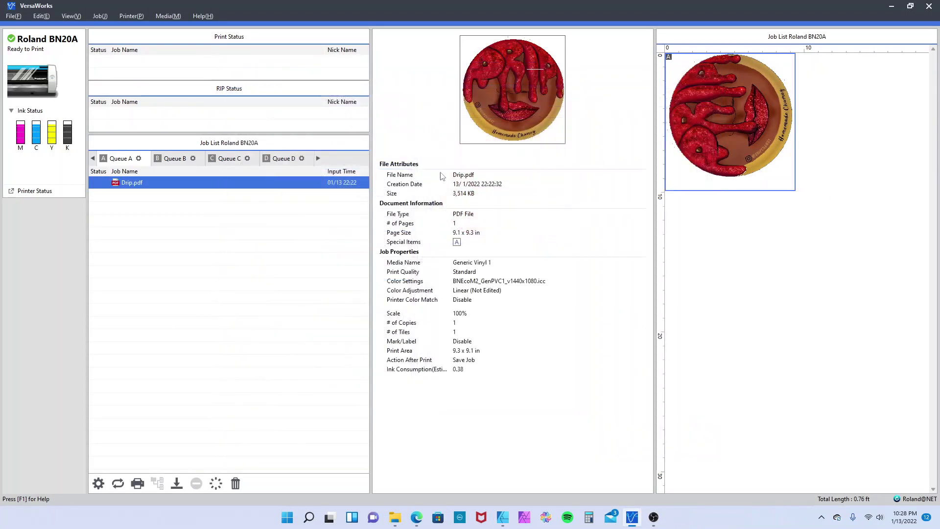
Delete the Drip.pdf job from Queue A and confirm the deletion
{"action": "right_click", "coordinate": [130, 184]}
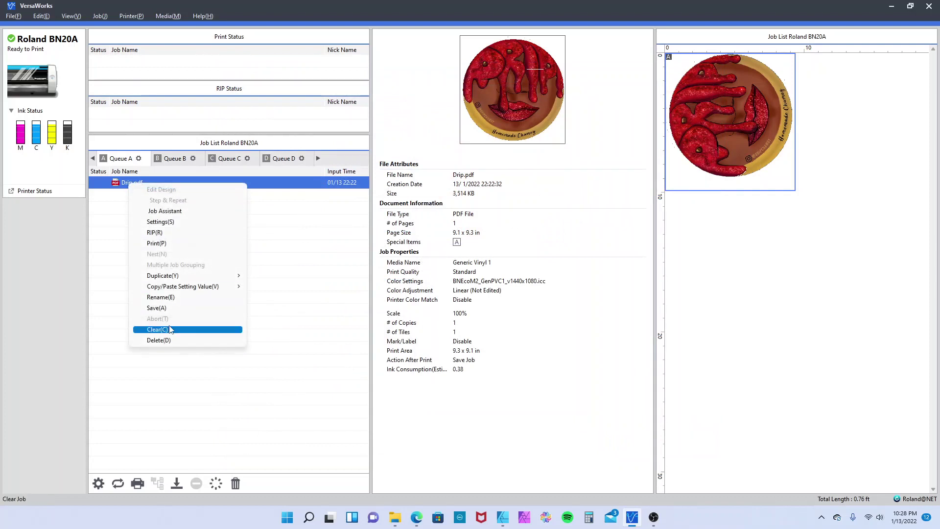
{"action": "left_click", "coordinate": [147, 343]}
{"action": "left_click", "coordinate": [480, 276]}
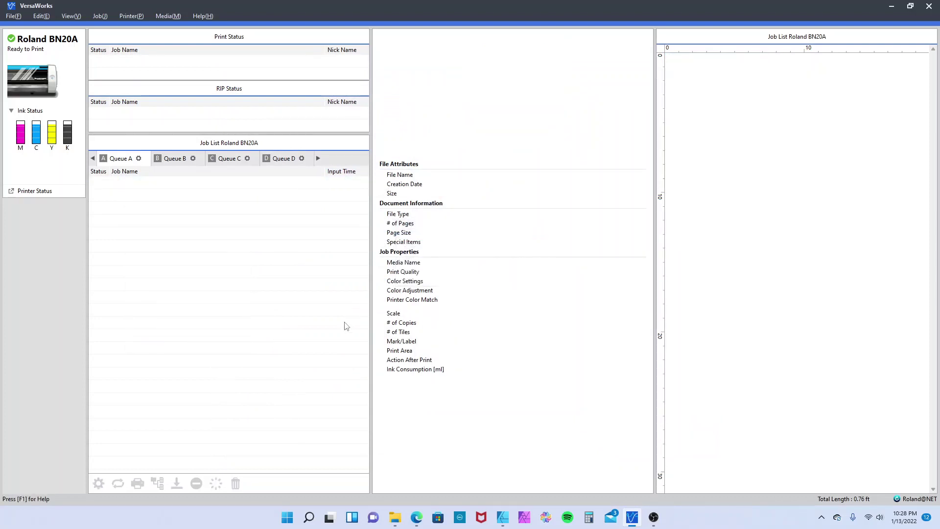
Add the Xmas PDF from the Versa Works folder to Queue A as a job
{"action": "mouse_move", "coordinate": [394, 517]}
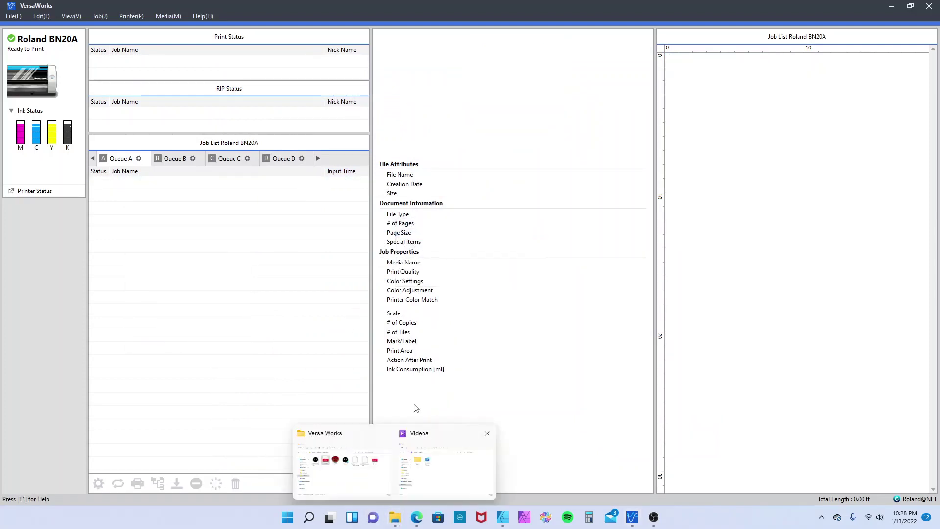
{"action": "left_click", "coordinate": [436, 474]}
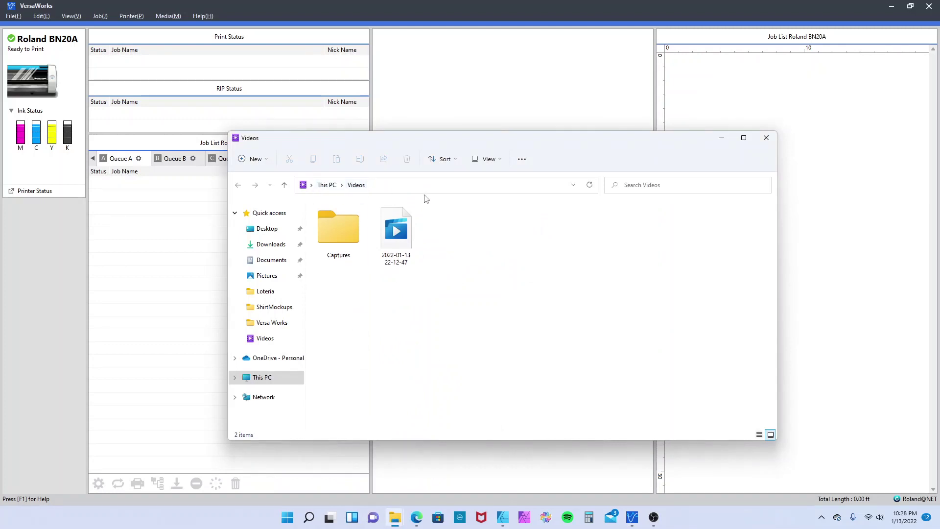
{"action": "left_click", "coordinate": [279, 232]}
{"action": "left_click", "coordinate": [272, 323]}
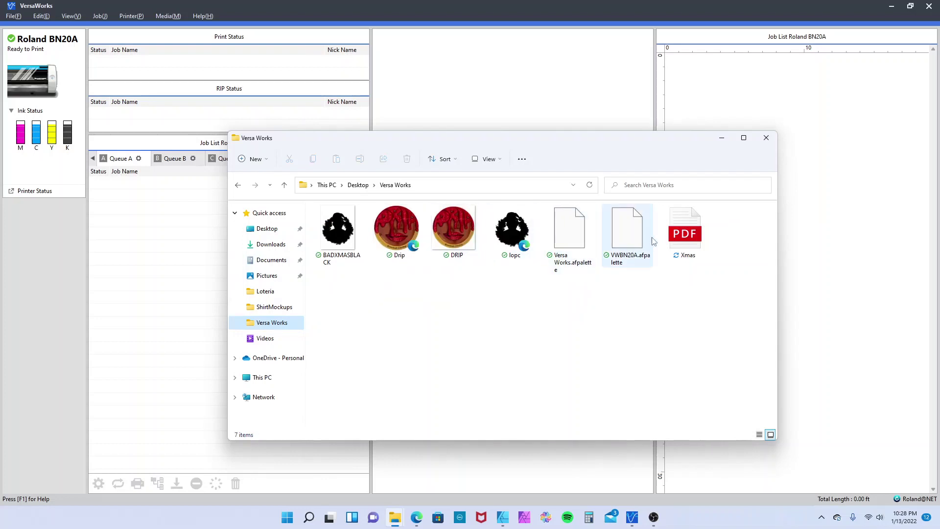
{"action": "left_click_drag", "start_coordinate": [684, 232], "coordinate": [218, 221]}
{"action": "left_click", "coordinate": [178, 249]}
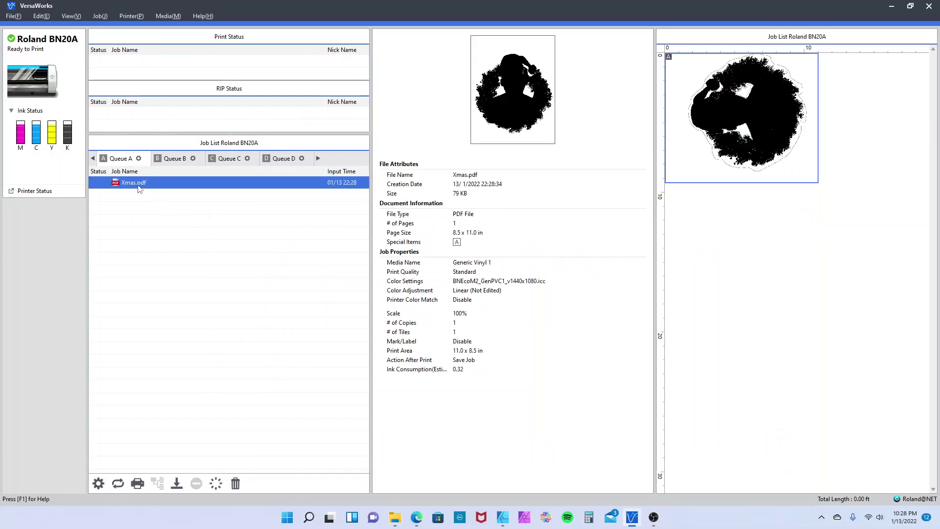
Open the job settings of Xmas.pdf and examine the dashed cut lines around the artwork in an enlarged preview
{"action": "left_click", "coordinate": [99, 483]}
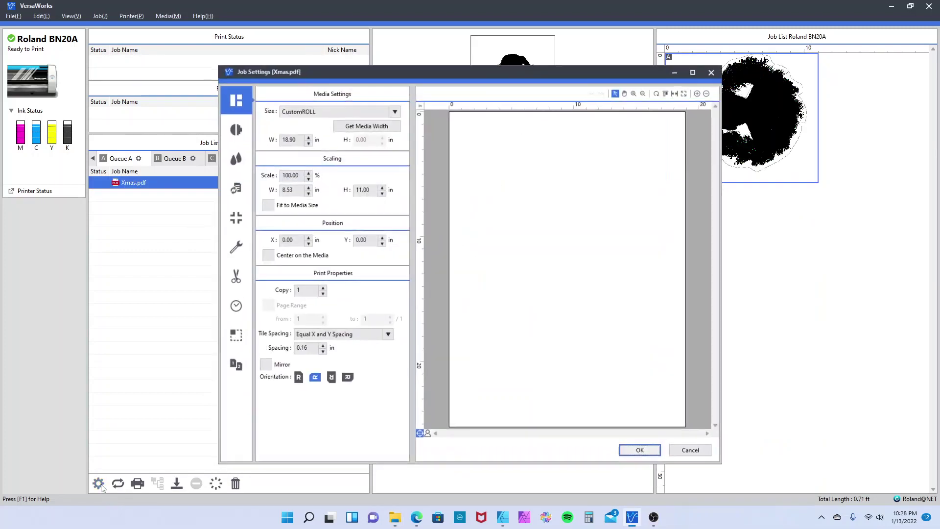
{"action": "left_click", "coordinate": [701, 91]}
{"action": "left_click", "coordinate": [701, 91]}
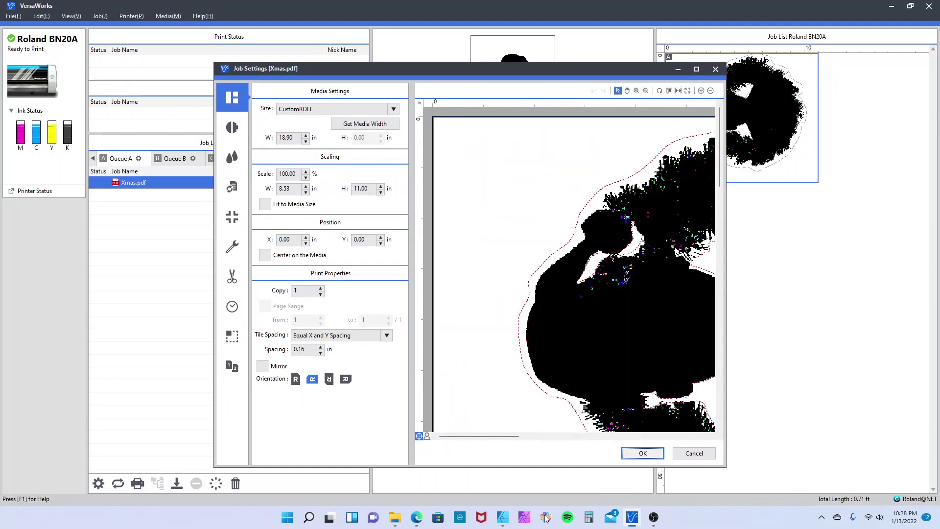
{"action": "left_click_drag", "start_coordinate": [508, 436], "coordinate": [535, 437]}
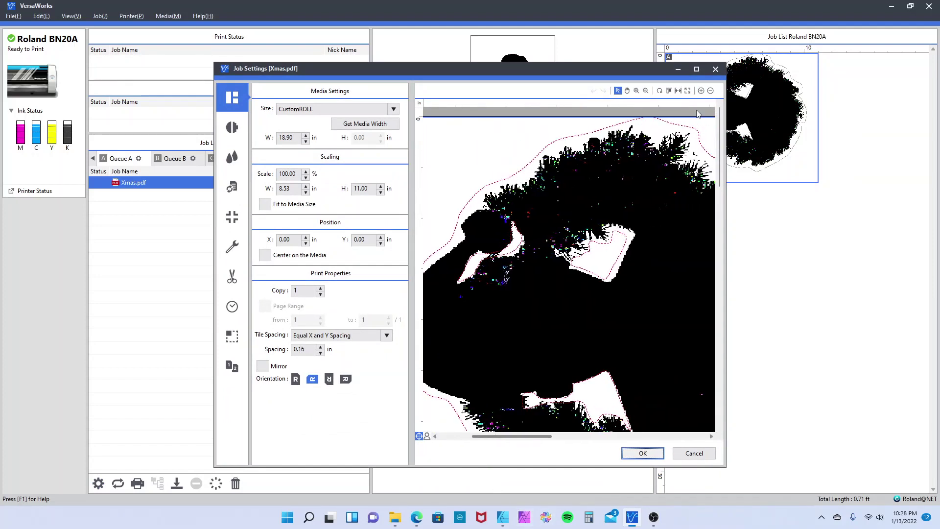
{"action": "left_click", "coordinate": [697, 69]}
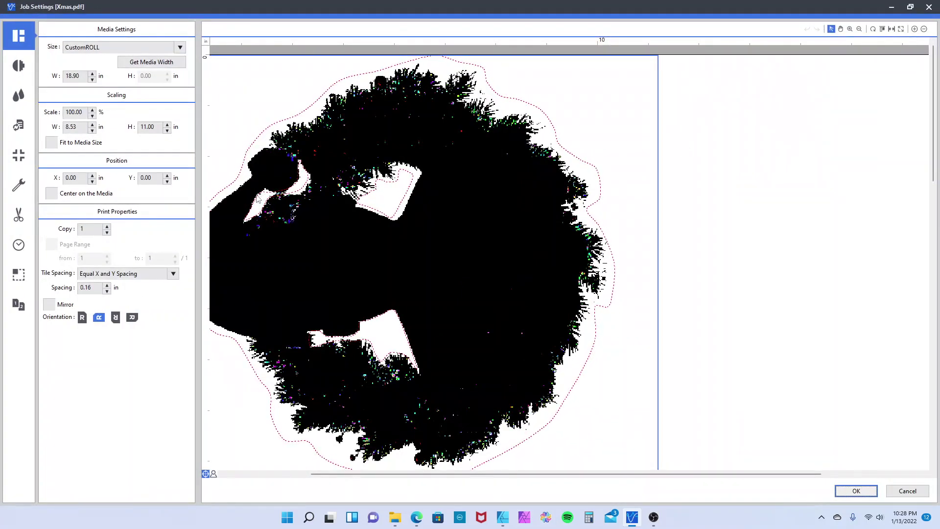
{"action": "left_click_drag", "start_coordinate": [700, 474], "coordinate": [632, 435]}
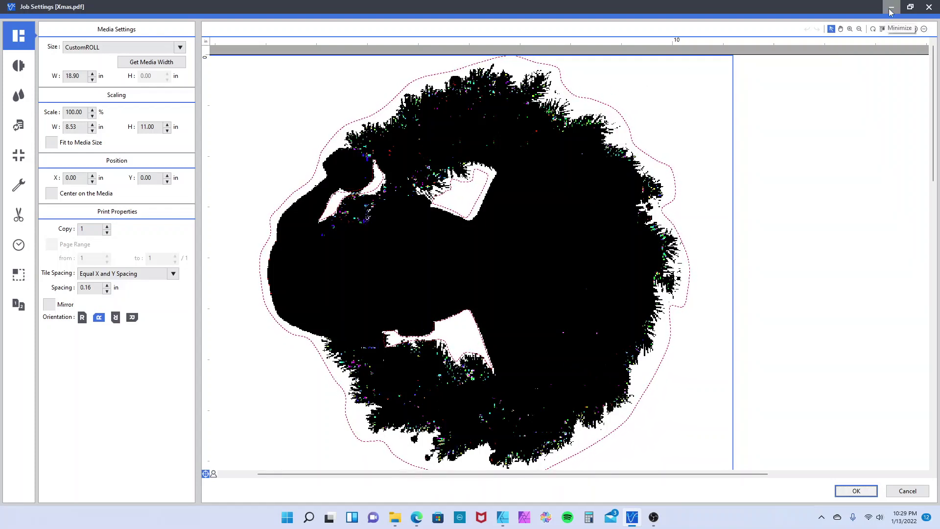
Switch to Affinity Designer and compare the outer outline and inner gap curves with the artwork from top to bottom
{"action": "left_click", "coordinate": [502, 517]}
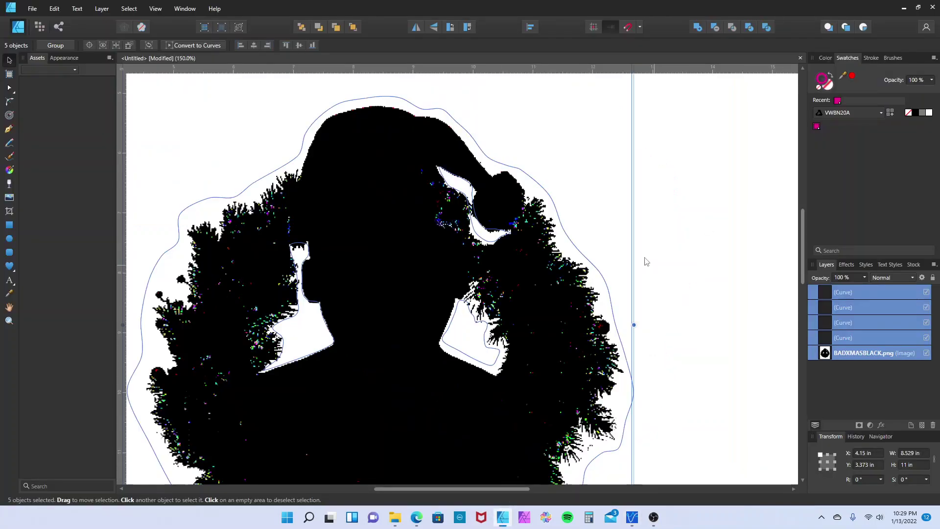
{"action": "scroll", "coordinate": [631, 247], "scroll_direction": "down", "scroll_amount": 1}
{"action": "scroll", "coordinate": [616, 233], "scroll_direction": "down", "scroll_amount": 3}
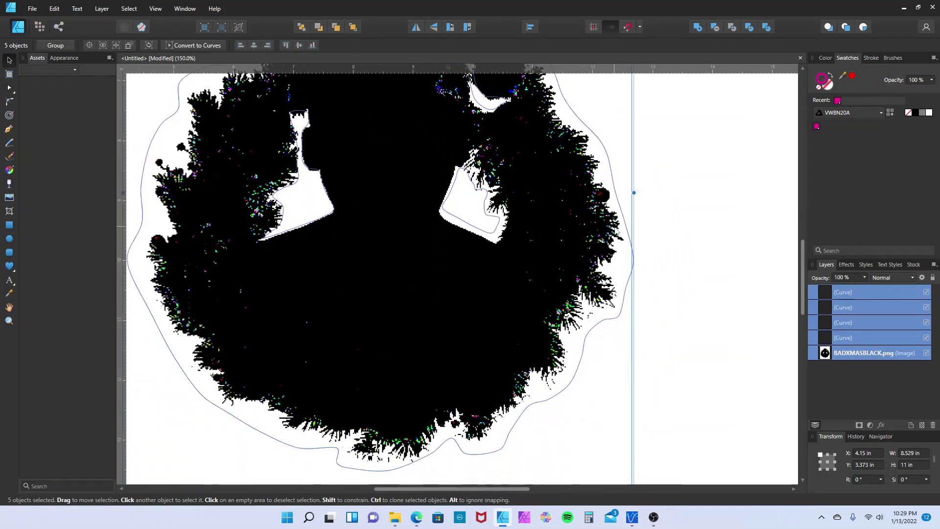
{"action": "scroll", "coordinate": [616, 231], "scroll_direction": "up", "scroll_amount": 3}
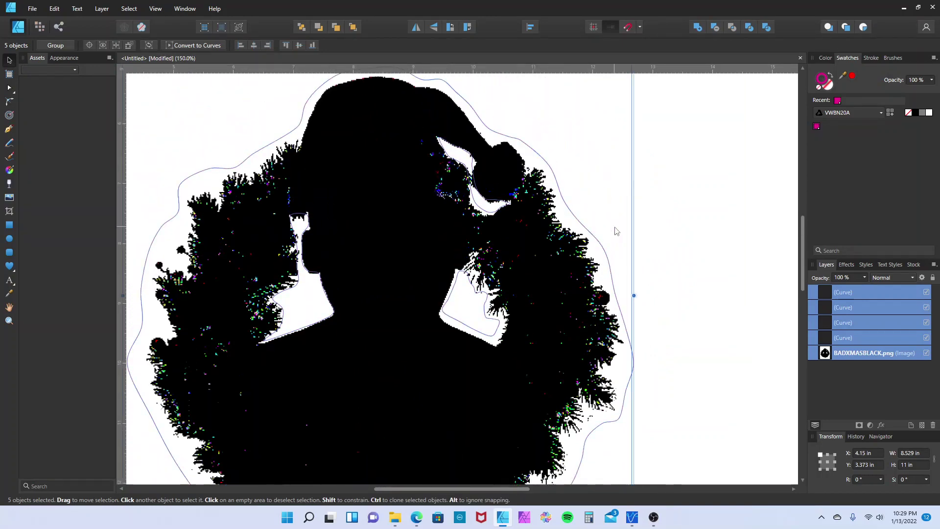
{"action": "scroll", "coordinate": [616, 232], "scroll_direction": "up", "scroll_amount": 1}
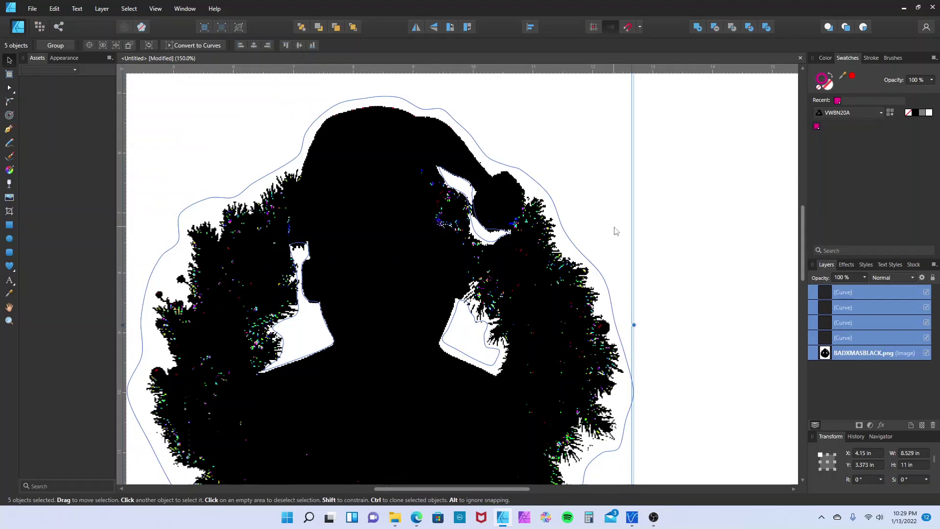
{"action": "scroll", "coordinate": [616, 231], "scroll_direction": "up", "scroll_amount": 2}
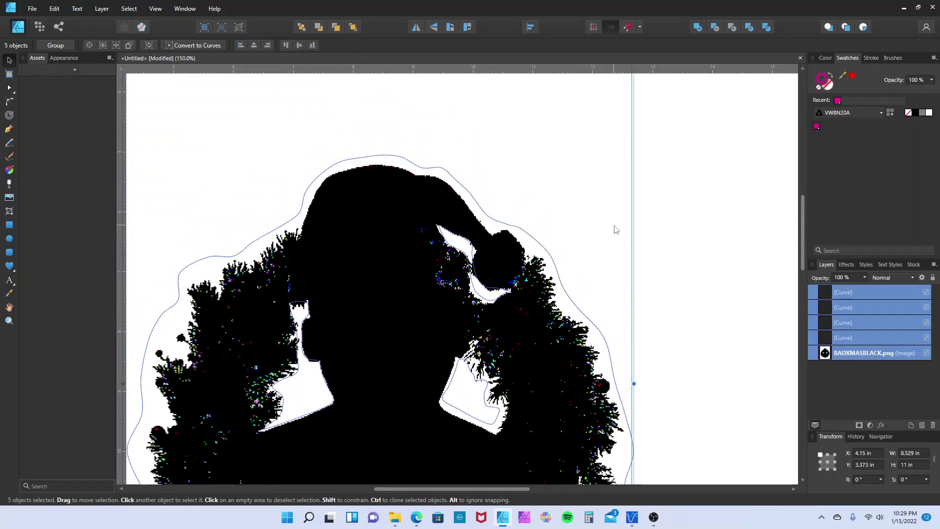
{"action": "scroll", "coordinate": [616, 230], "scroll_direction": "down", "scroll_amount": 1}
{"action": "scroll", "coordinate": [616, 229], "scroll_direction": "down", "scroll_amount": 3}
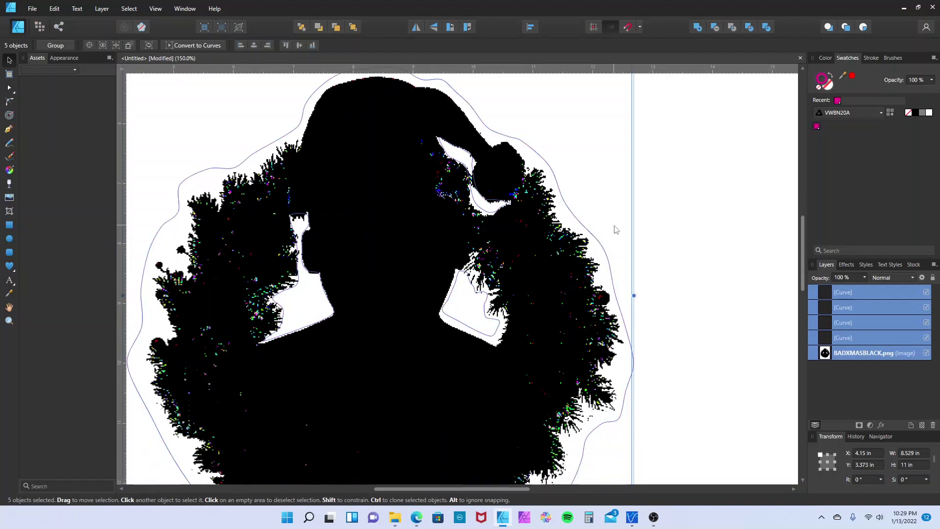